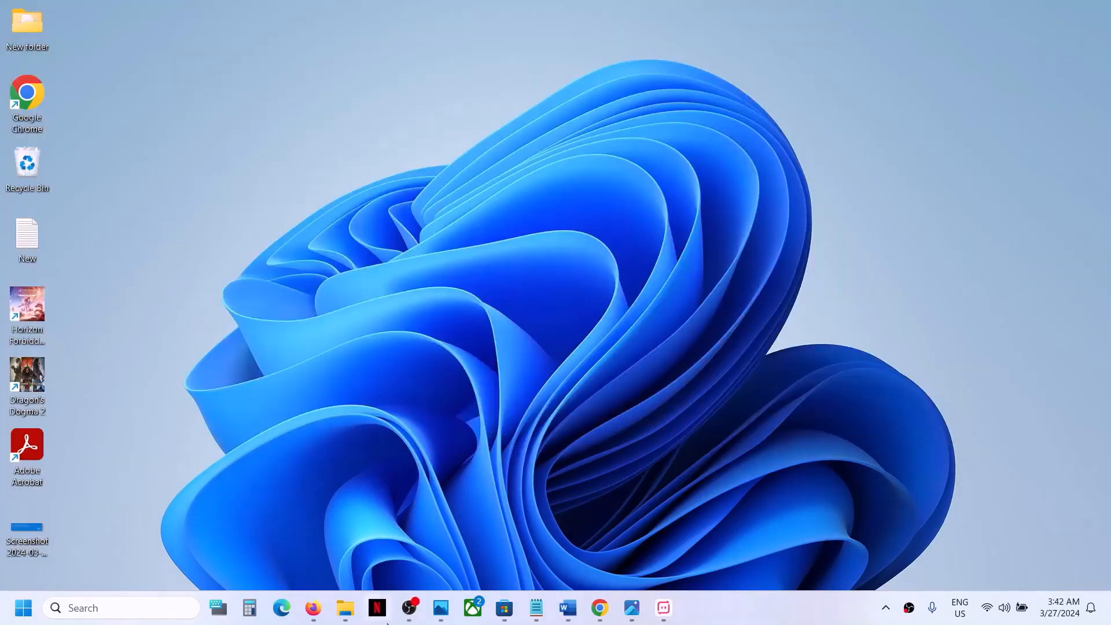
Search Windows for "services", open the Services console and maximize its window
{"action": "left_click", "coordinate": [97, 608]}
{"action": "type", "text": "se"}
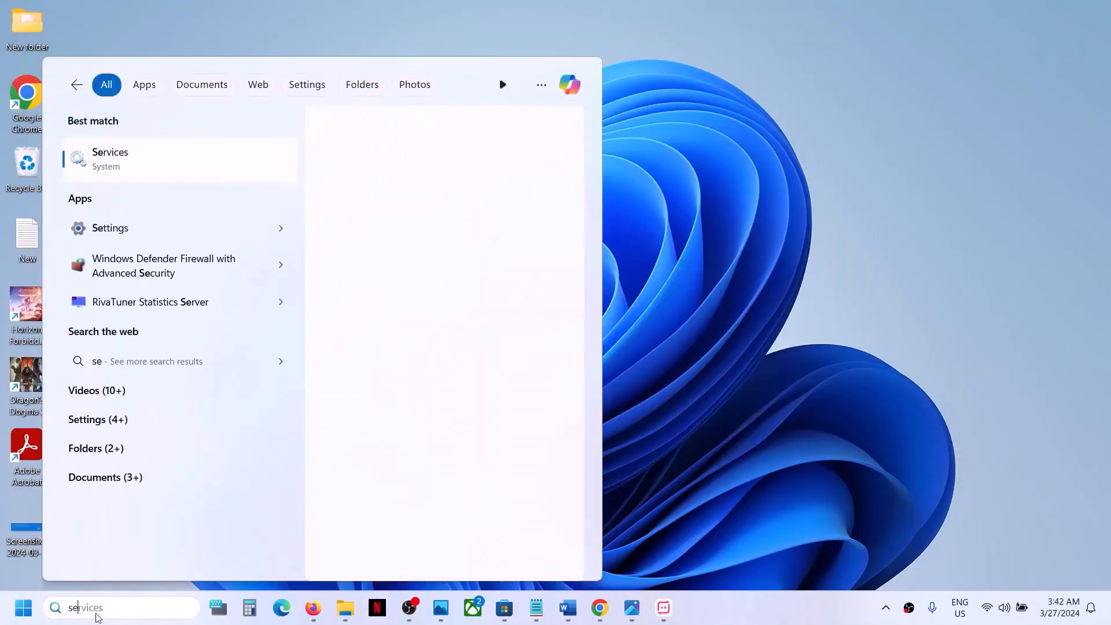
{"action": "type", "text": "rvices"}
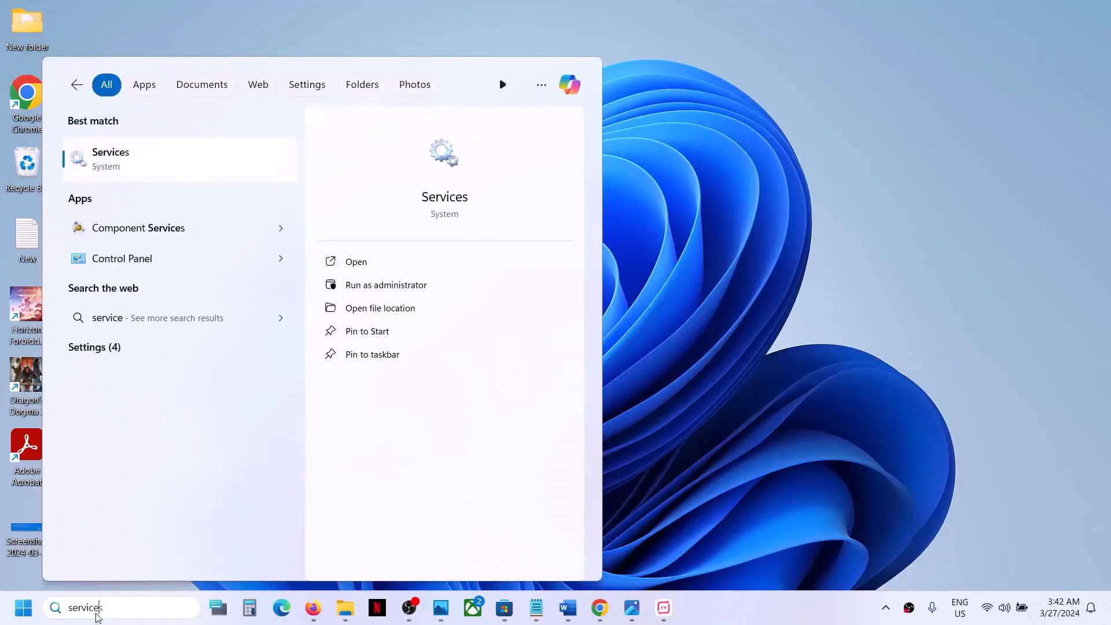
{"action": "left_click", "coordinate": [205, 166]}
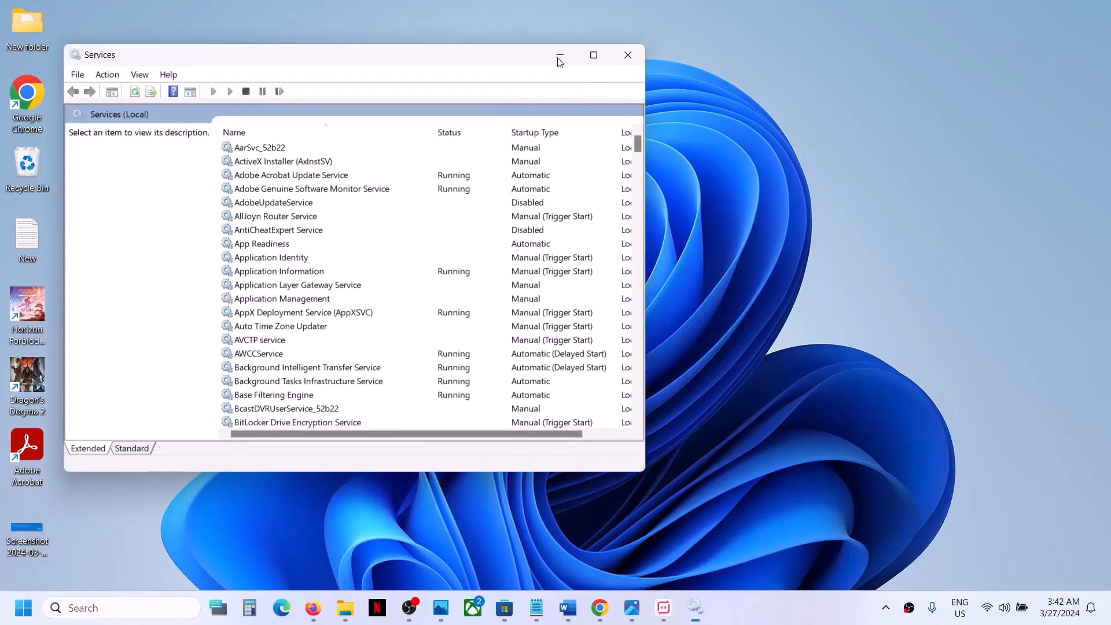
{"action": "left_click", "coordinate": [591, 54]}
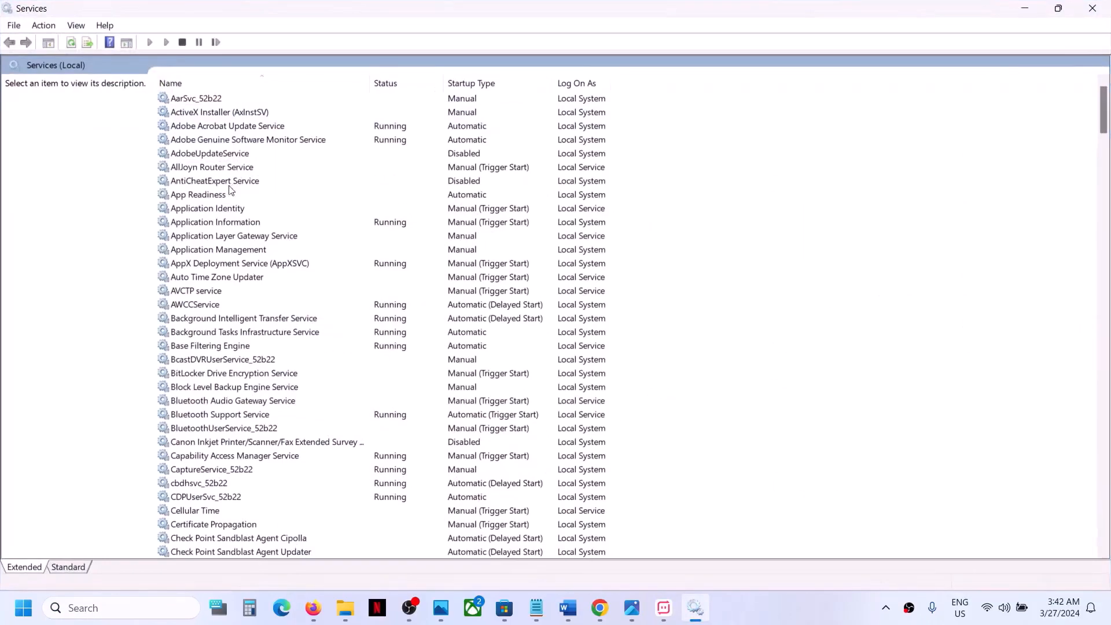
Open the App Readiness service's properties, set its startup type to Automatic and apply the setting
{"action": "left_click", "coordinate": [210, 197]}
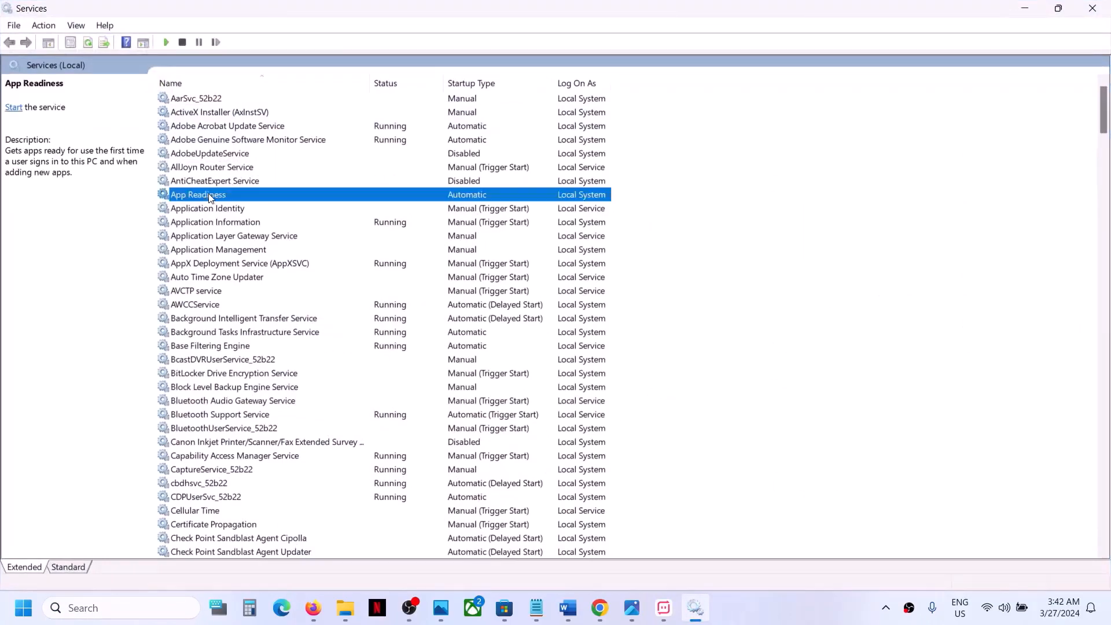
{"action": "double_click", "coordinate": [283, 198]}
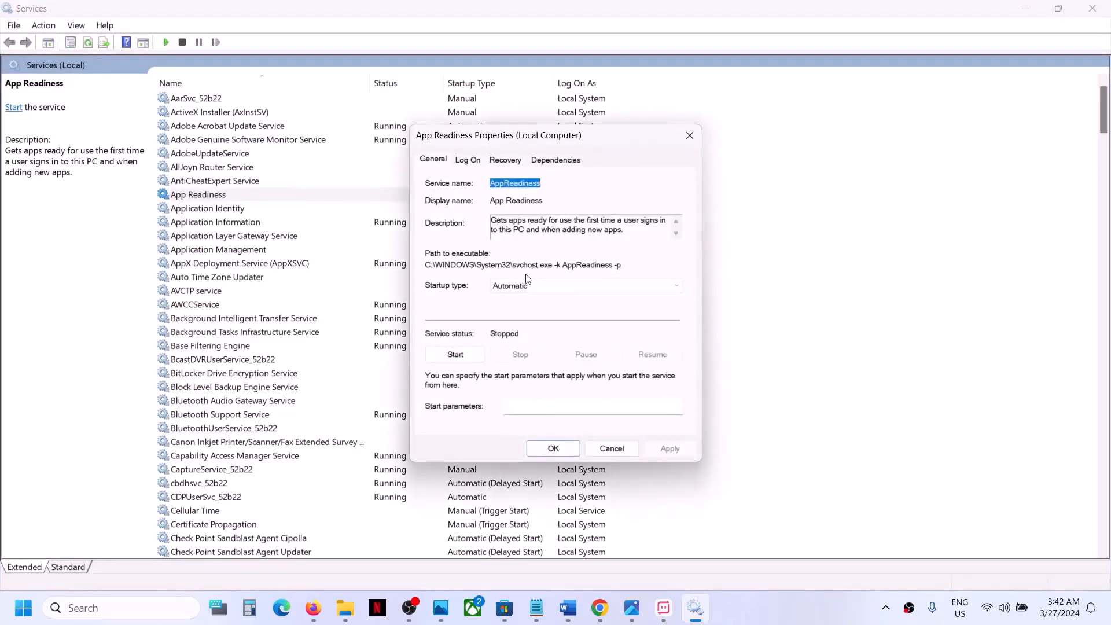
{"action": "left_click", "coordinate": [530, 290]}
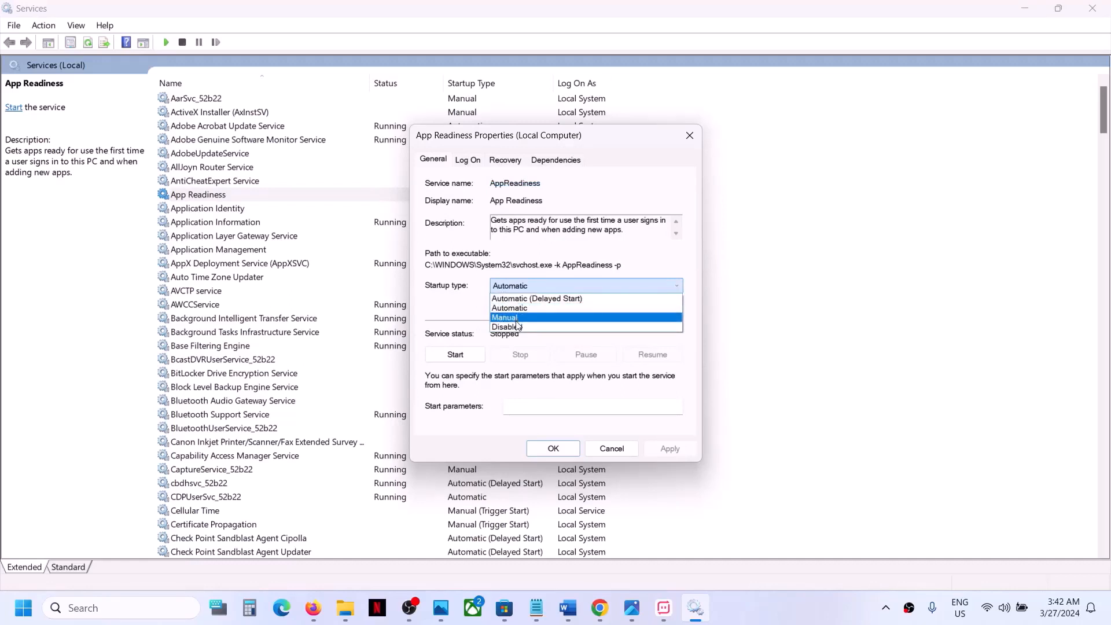
{"action": "left_click", "coordinate": [499, 307]}
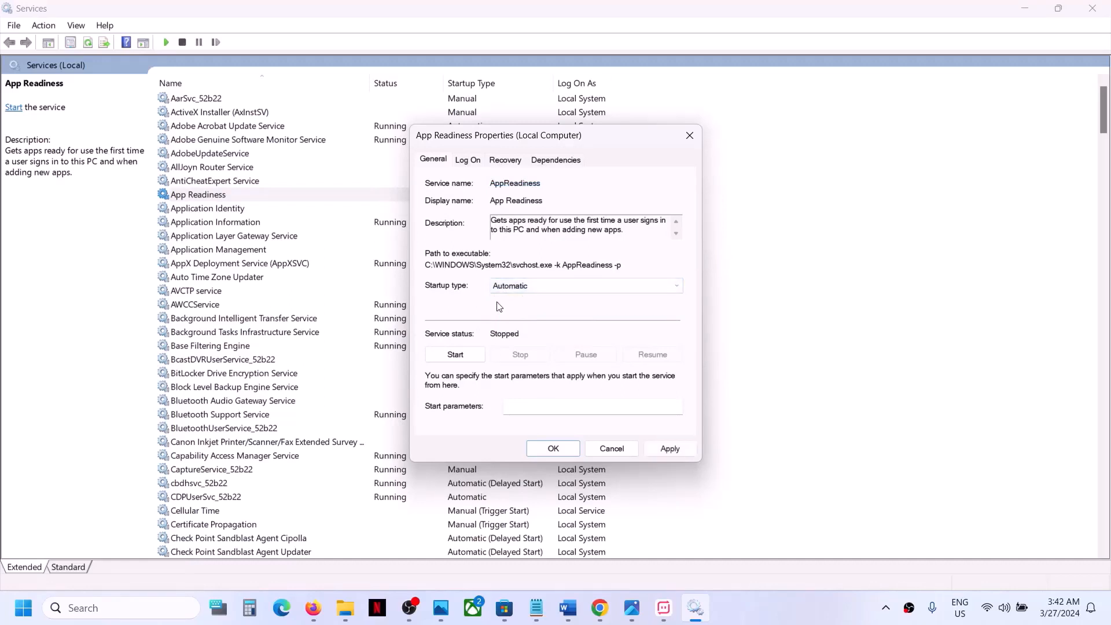
{"action": "left_click", "coordinate": [654, 444]}
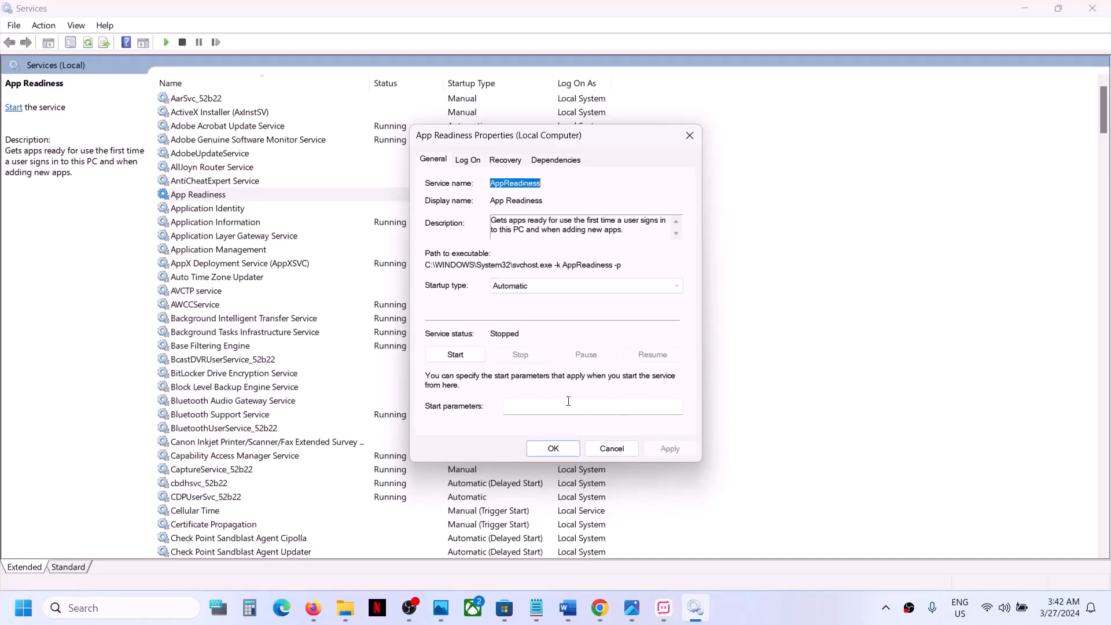
Start the App Readiness service, close its properties with OK and restart the service
{"action": "left_click", "coordinate": [467, 356]}
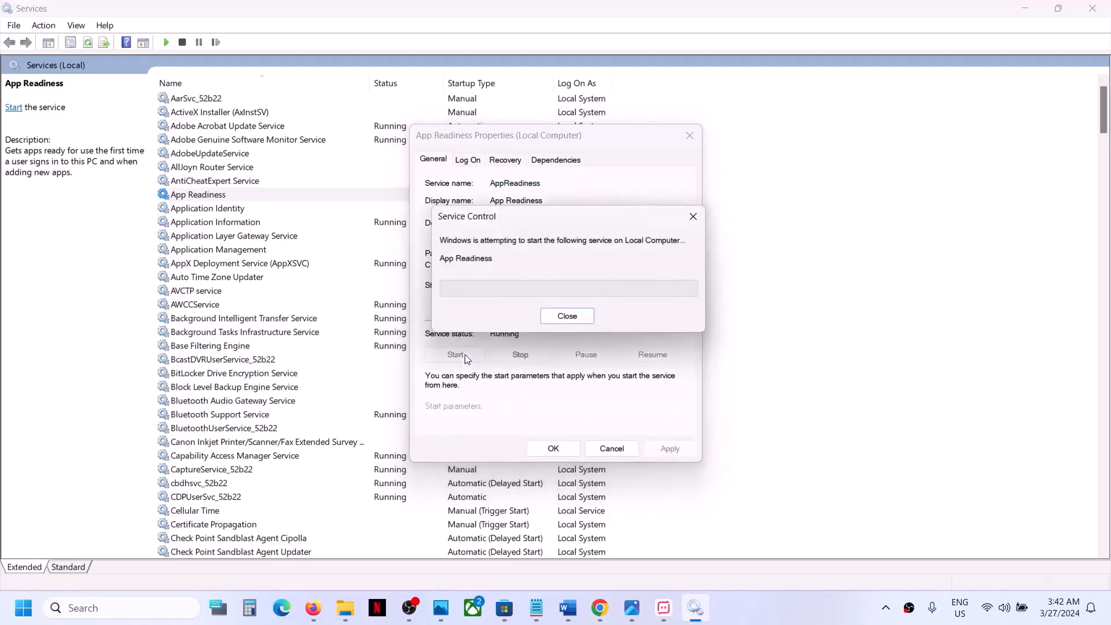
{"action": "left_click", "coordinate": [547, 450]}
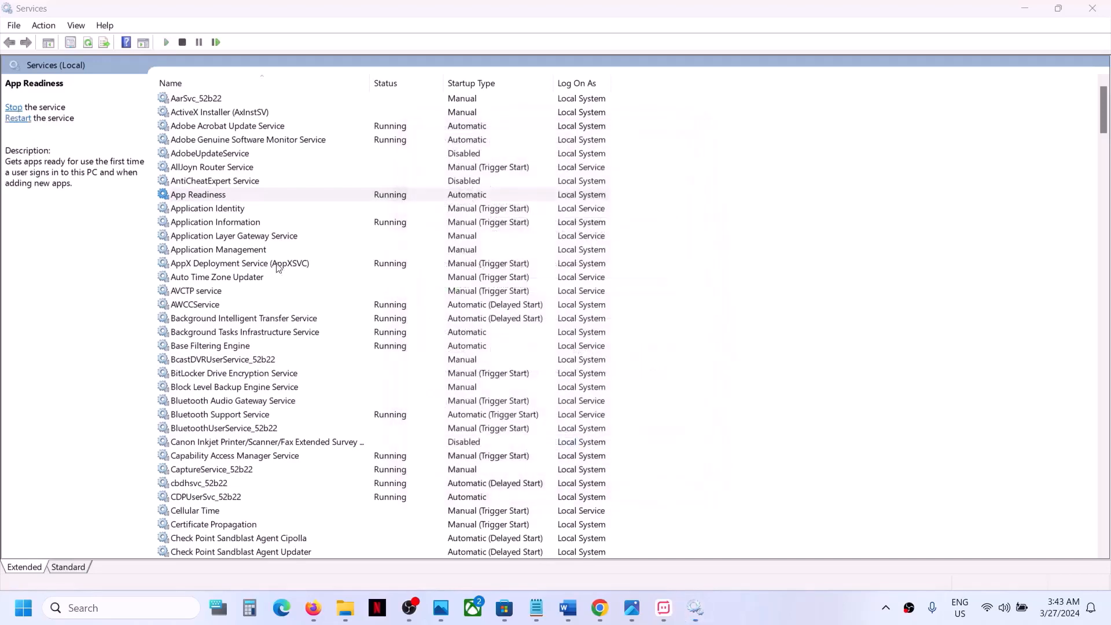
{"action": "right_click", "coordinate": [194, 198]}
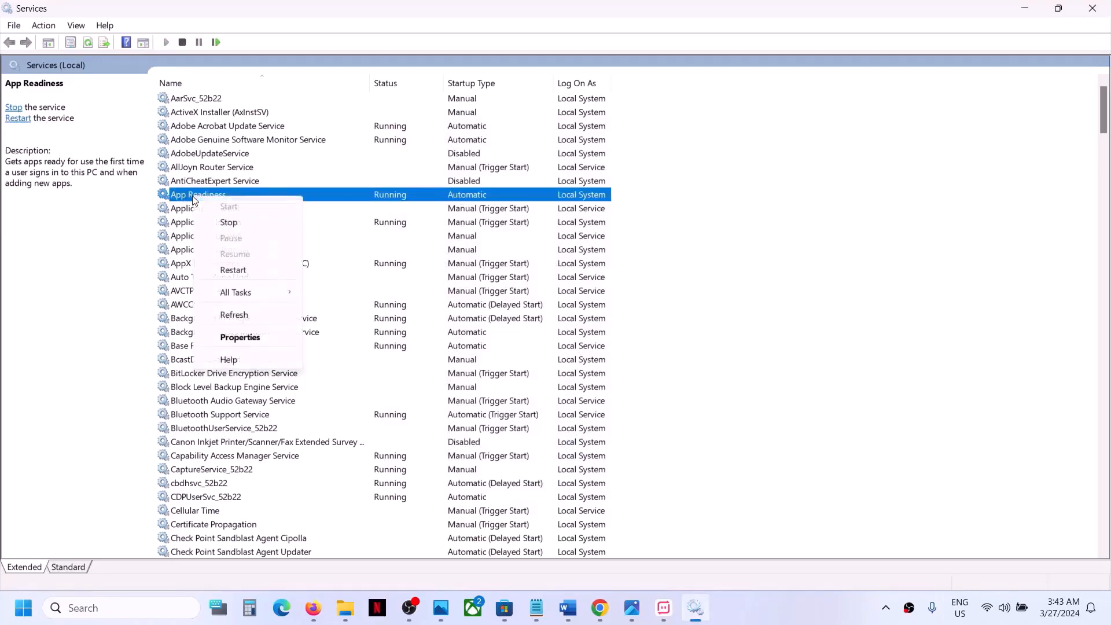
{"action": "left_click", "coordinate": [241, 268]}
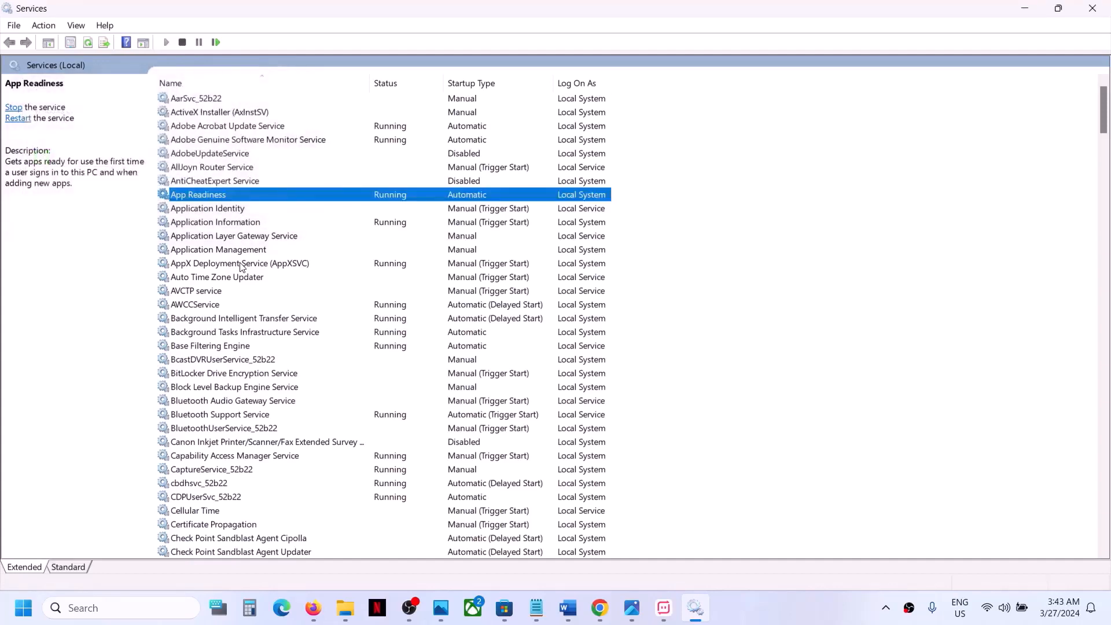
Open the OS (C:) drive in a new File Explorer window and check its Hidden items display option
{"action": "right_click", "coordinate": [350, 608]}
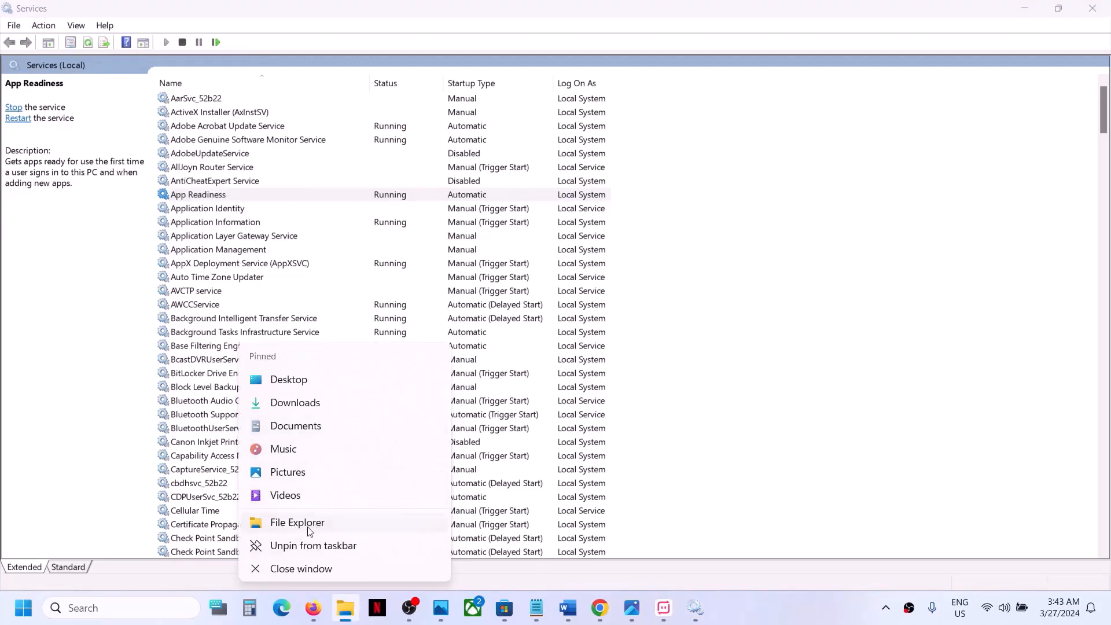
{"action": "left_click", "coordinate": [307, 522]}
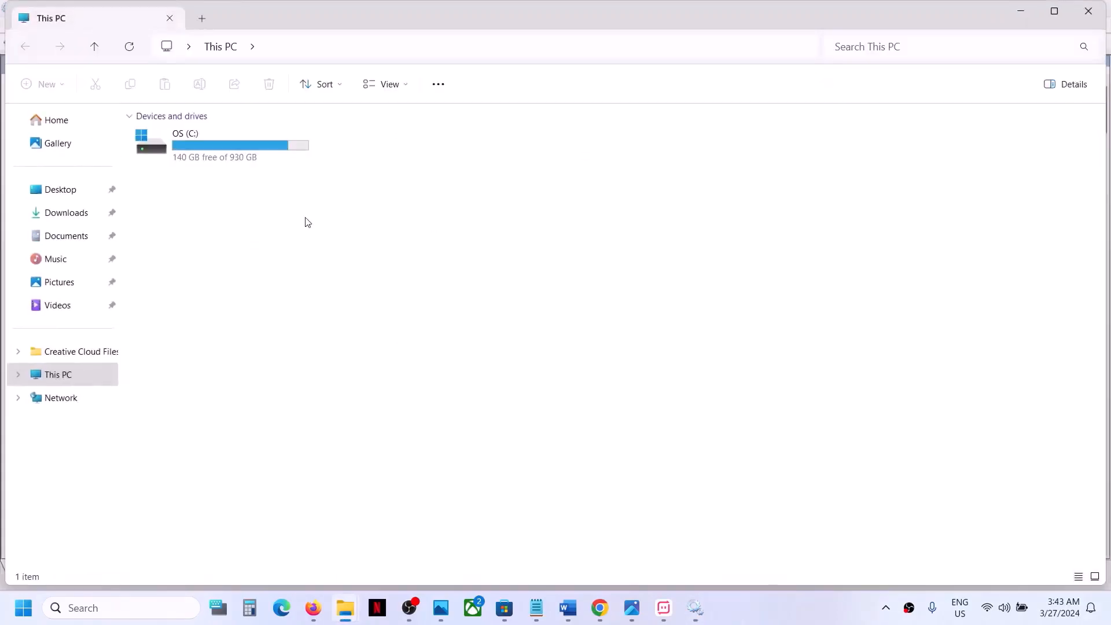
{"action": "double_click", "coordinate": [222, 154]}
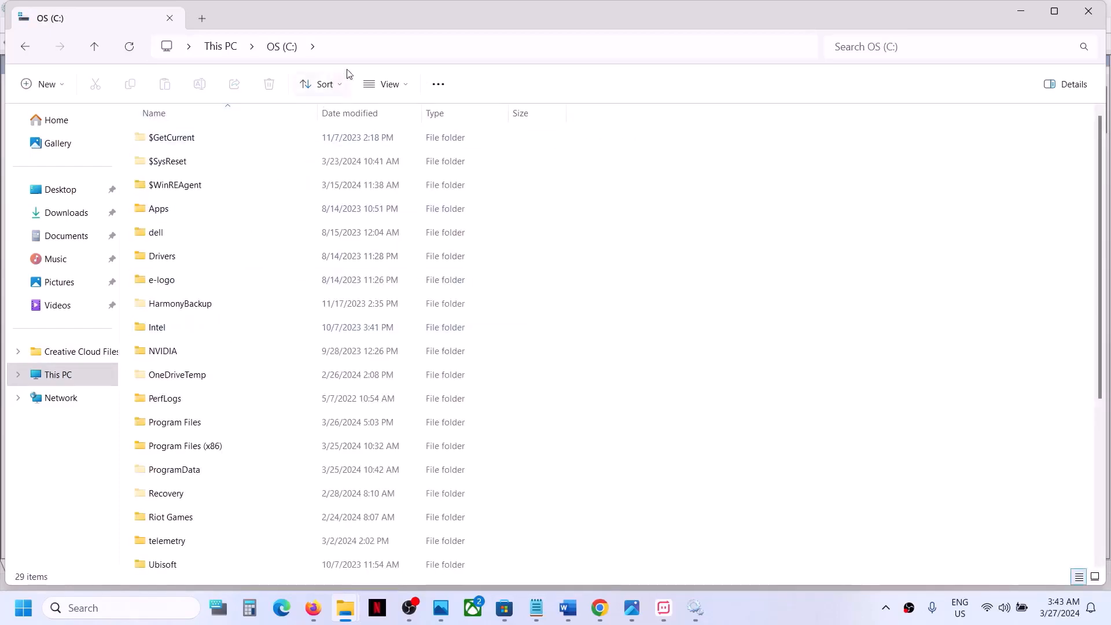
{"action": "left_click", "coordinate": [408, 88]}
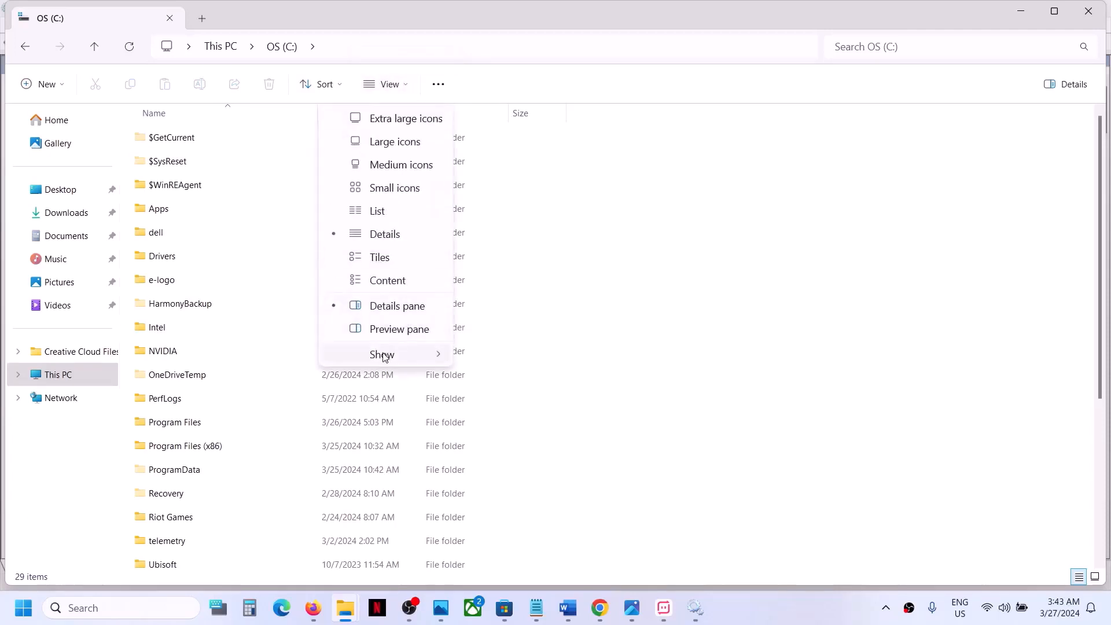
{"action": "mouse_move", "coordinate": [383, 357]}
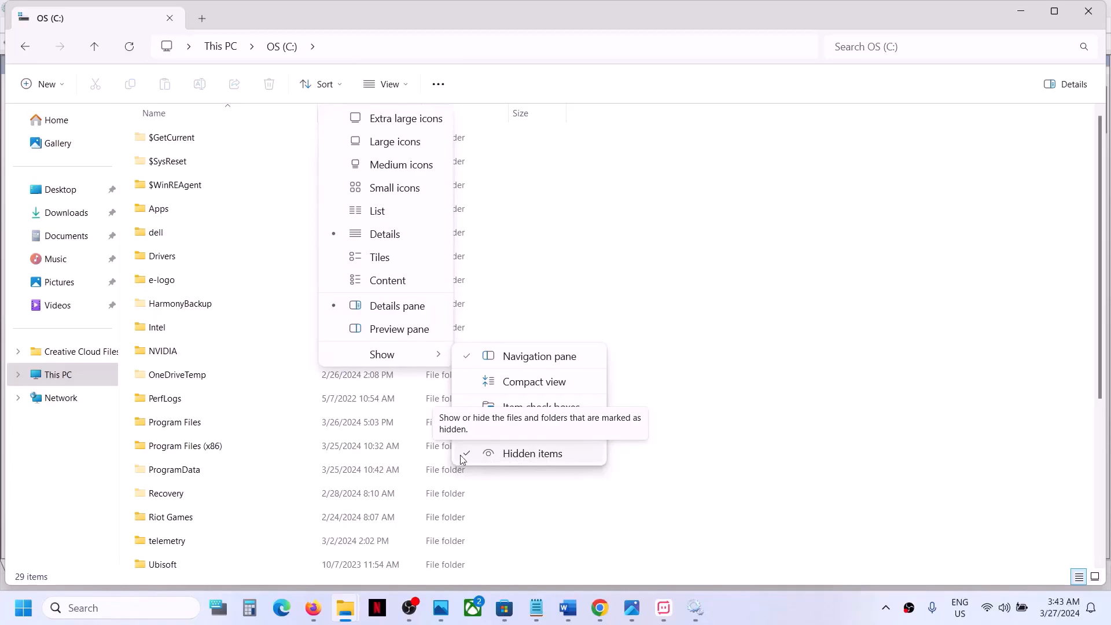
Copy the $WinREAgent folder from the C: drive and paste it onto the desktop as a backup
{"action": "left_click", "coordinate": [187, 185]}
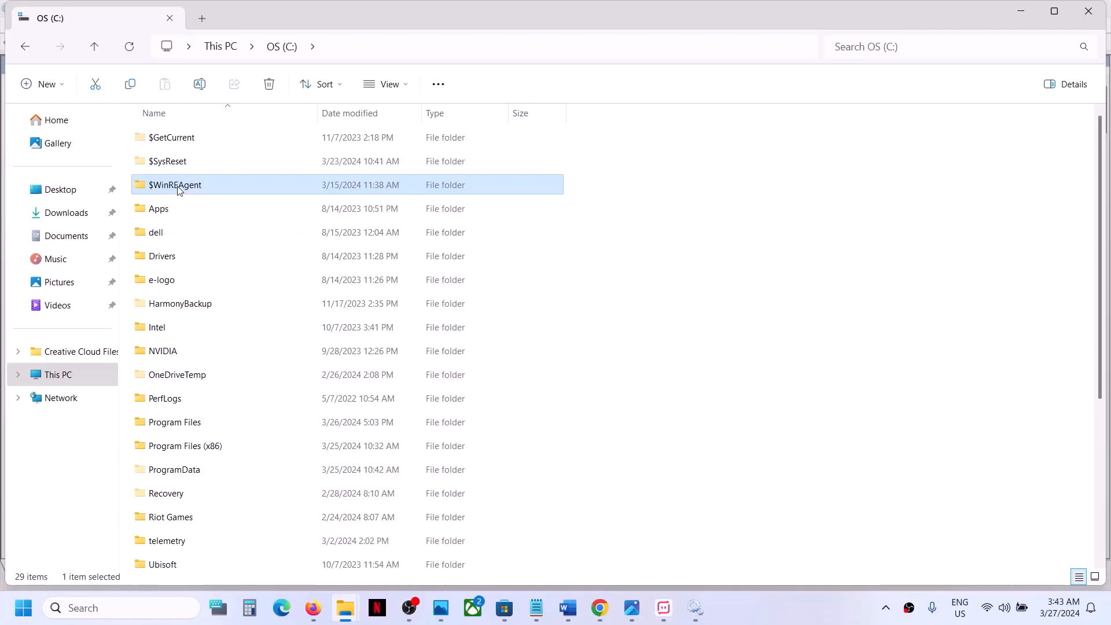
{"action": "right_click", "coordinate": [180, 186]}
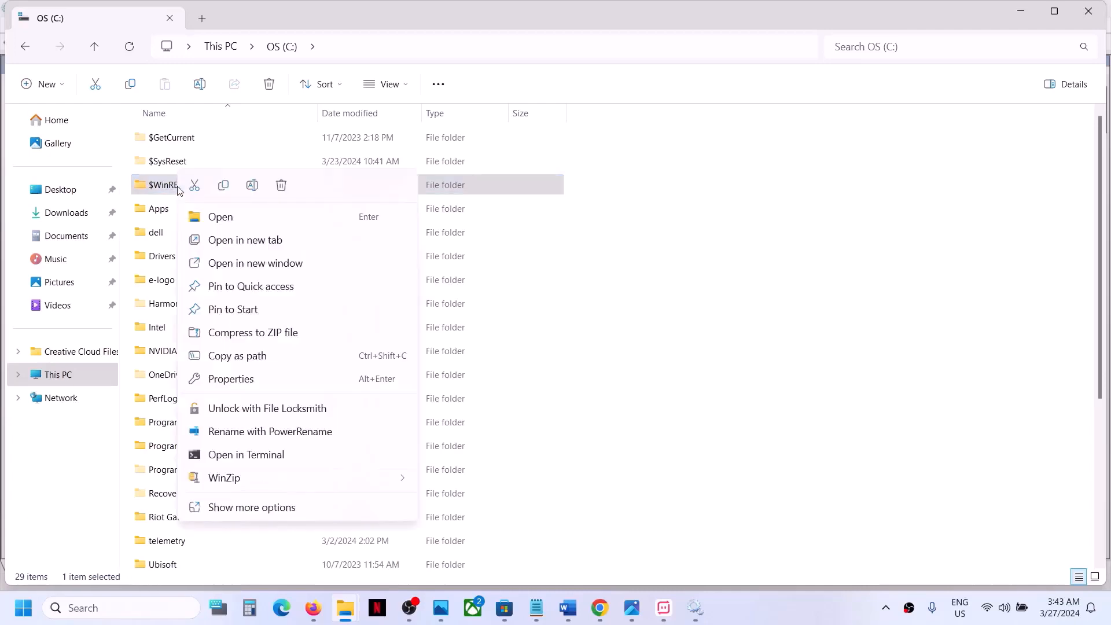
{"action": "left_click", "coordinate": [224, 186]}
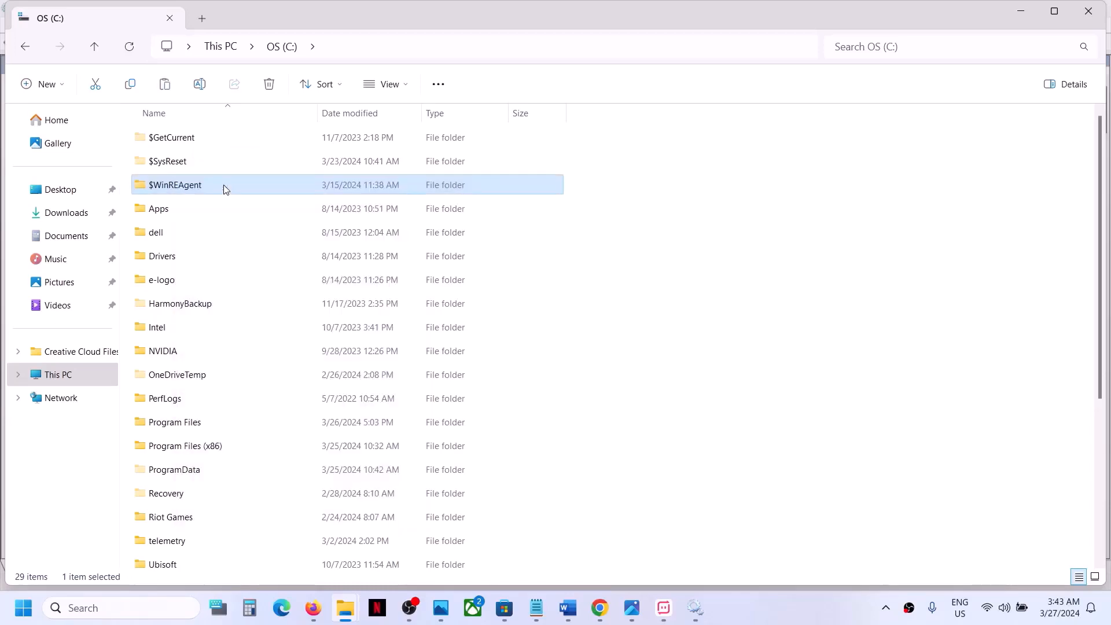
{"action": "key", "text": "super+d"}
{"action": "right_click", "coordinate": [193, 161]}
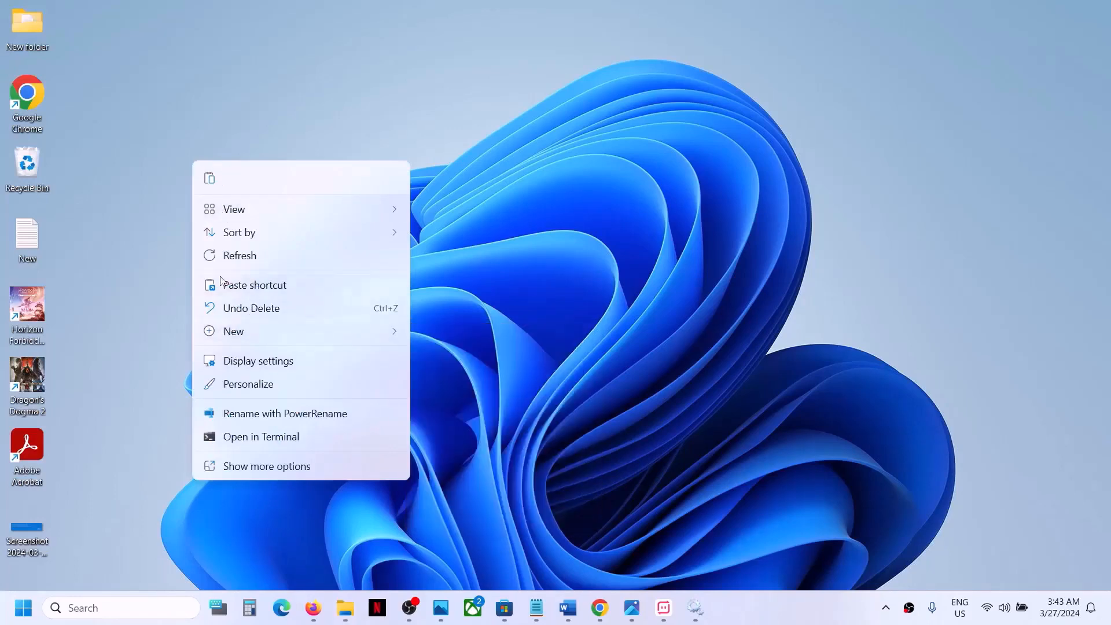
{"action": "left_click", "coordinate": [209, 178]}
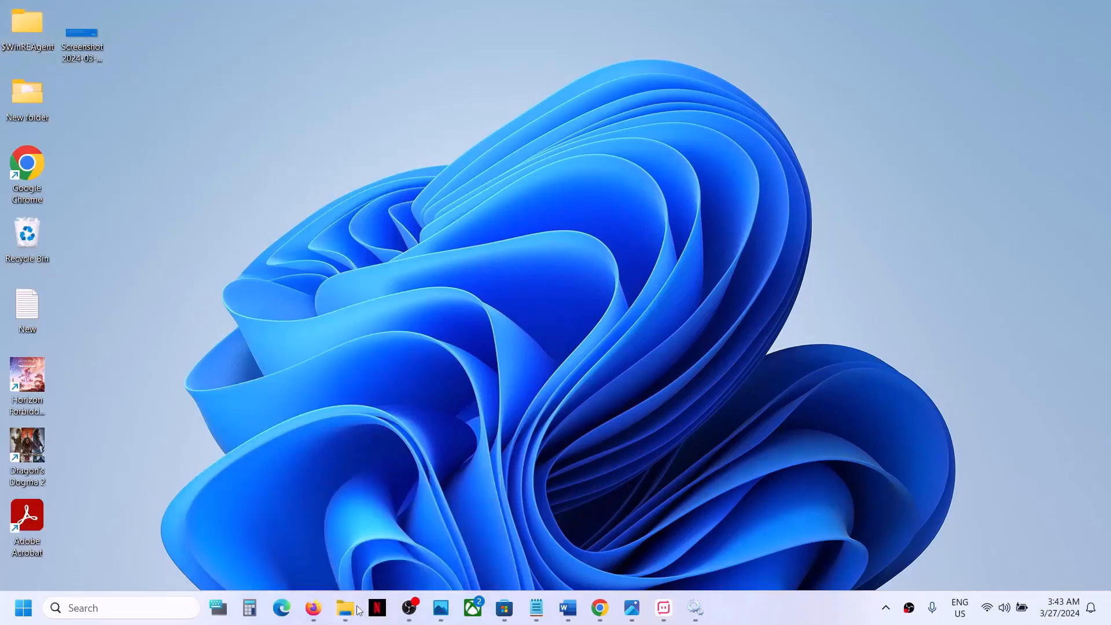
Return to the C: drive window and delete the original $WinREAgent folder
{"action": "mouse_move", "coordinate": [347, 609]}
{"action": "left_click", "coordinate": [423, 559]}
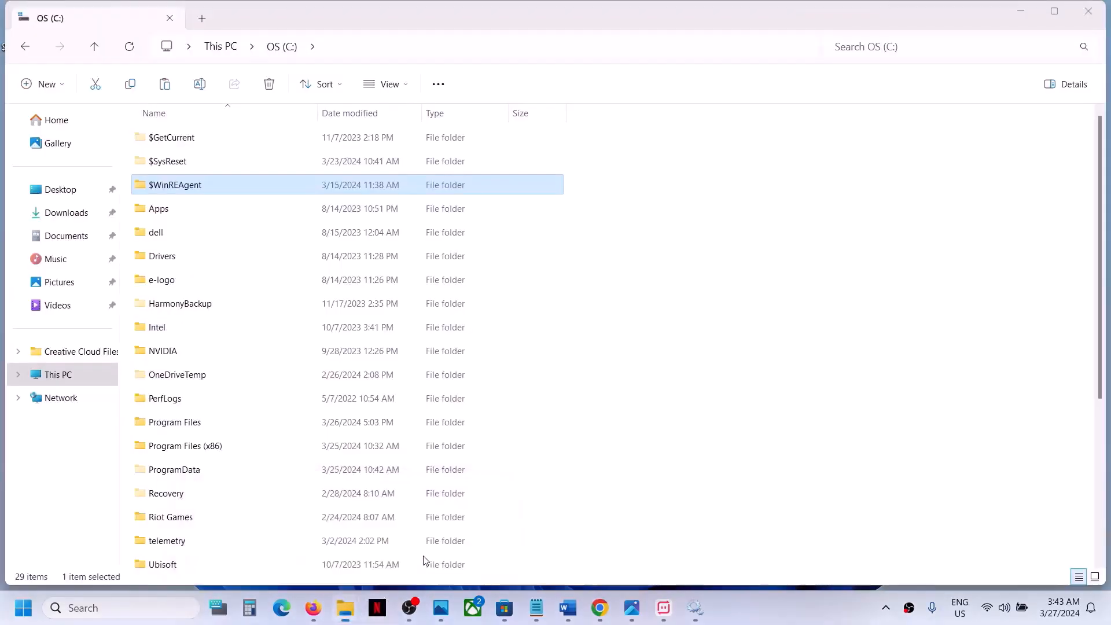
{"action": "right_click", "coordinate": [177, 191]}
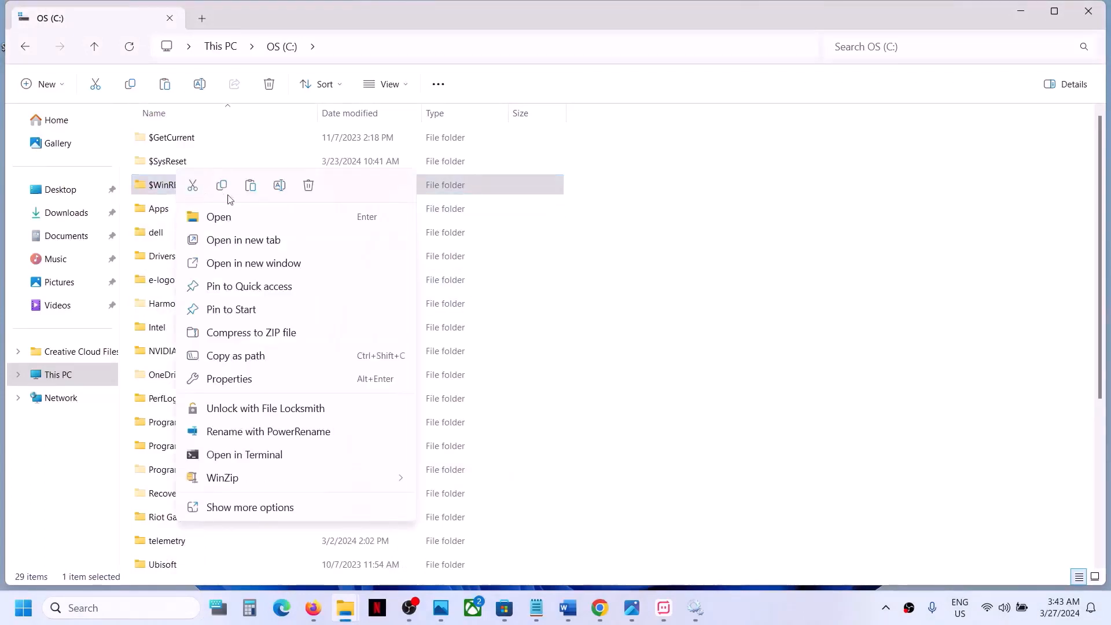
{"action": "left_click", "coordinate": [308, 185]}
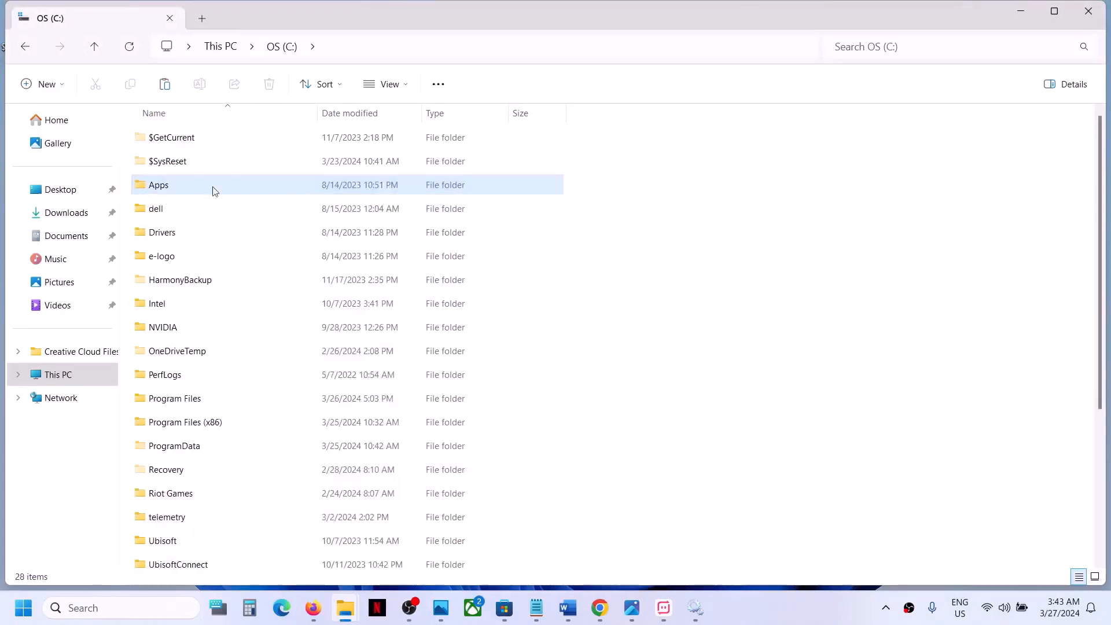
Show the desktop and view the computer's power options, including Restart, without choosing any of them
{"action": "left_click", "coordinate": [23, 611]}
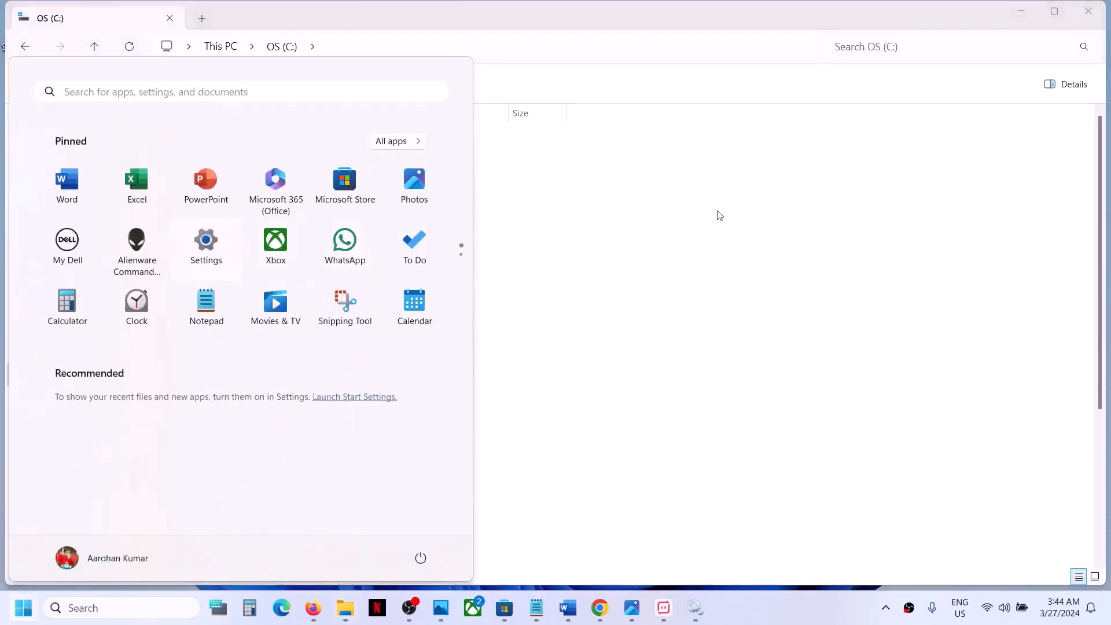
{"action": "left_click", "coordinate": [771, 220]}
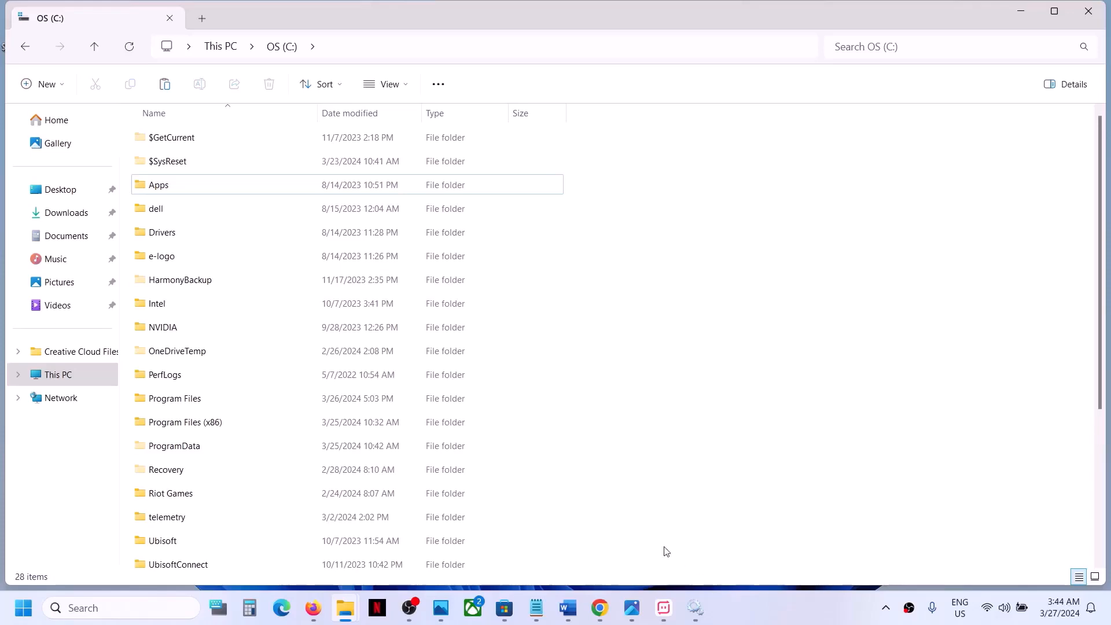
{"action": "left_click", "coordinate": [214, 184]}
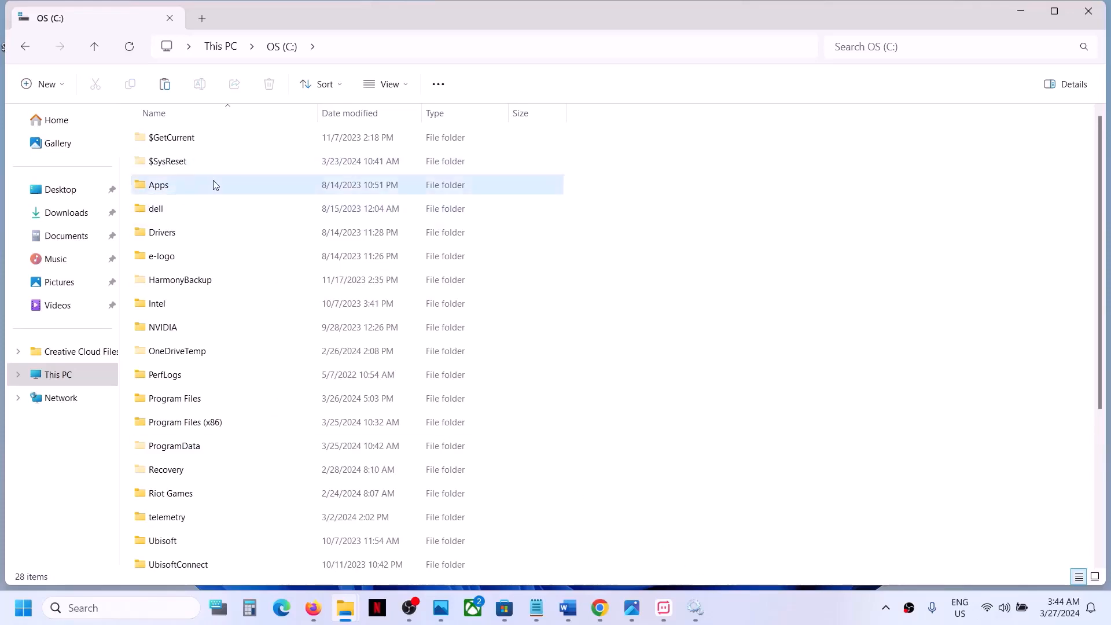
{"action": "key", "text": "super+d"}
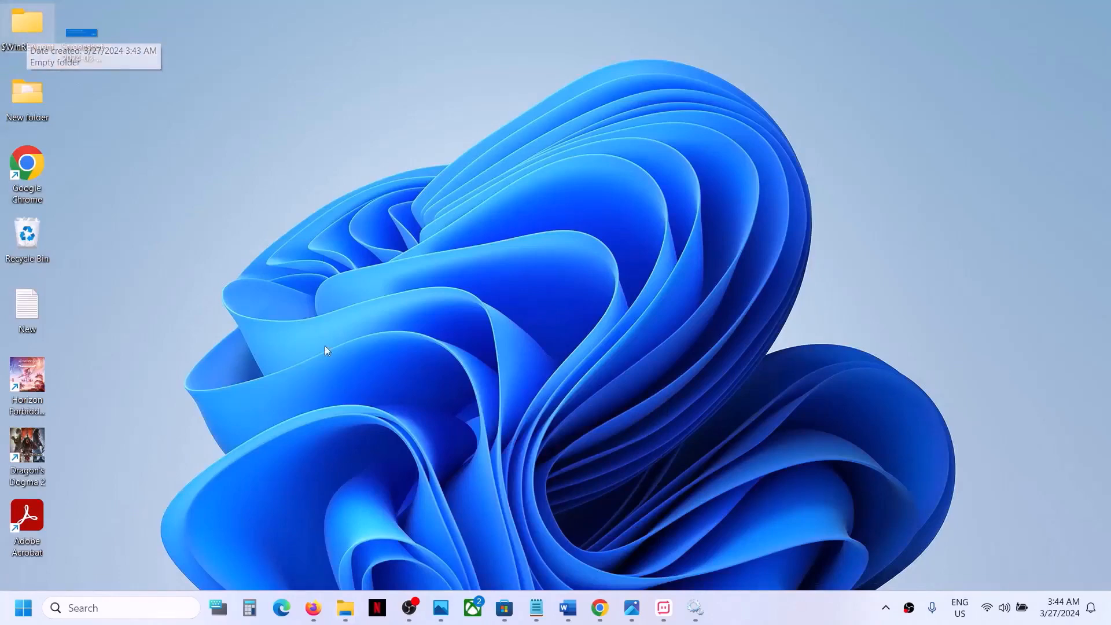
{"action": "left_click", "coordinate": [23, 608]}
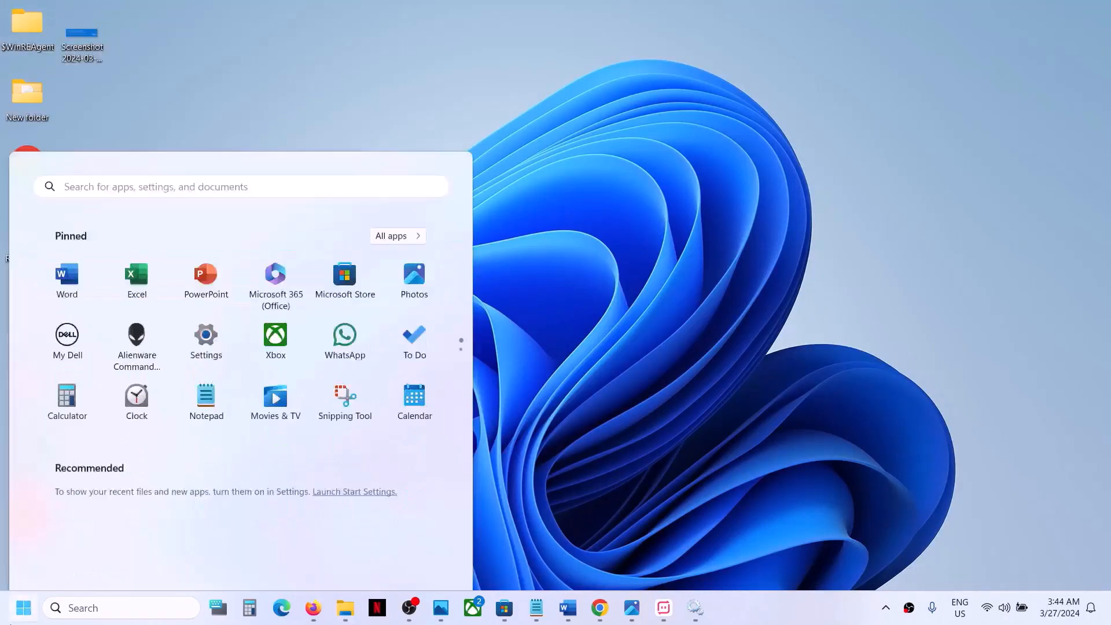
{"action": "left_click", "coordinate": [421, 557]}
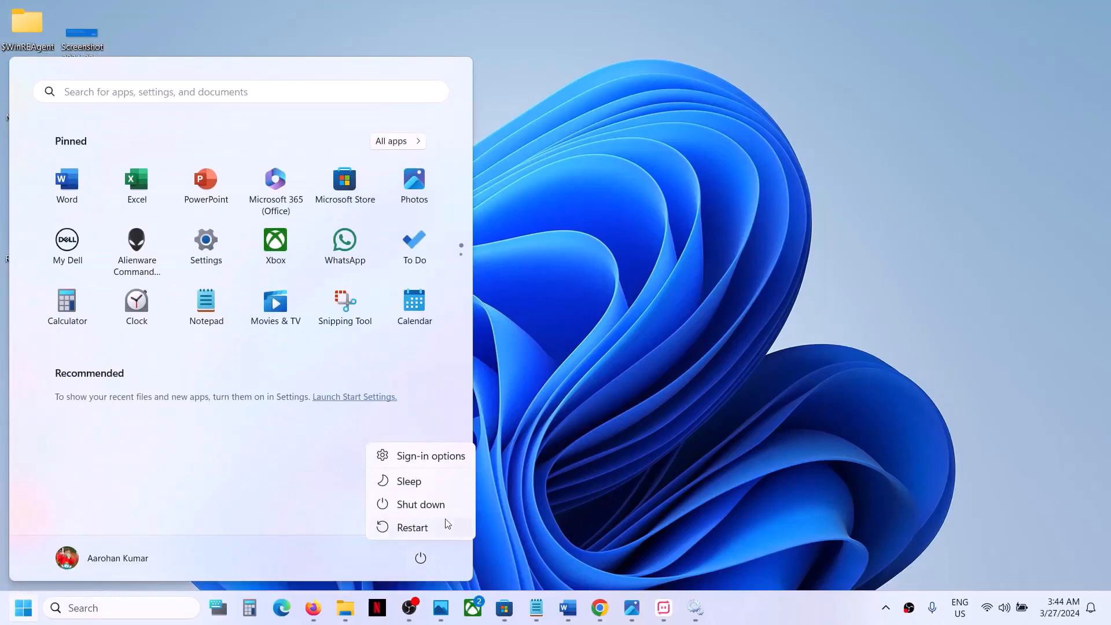
{"action": "left_click", "coordinate": [584, 472]}
{"action": "left_click", "coordinate": [644, 378]}
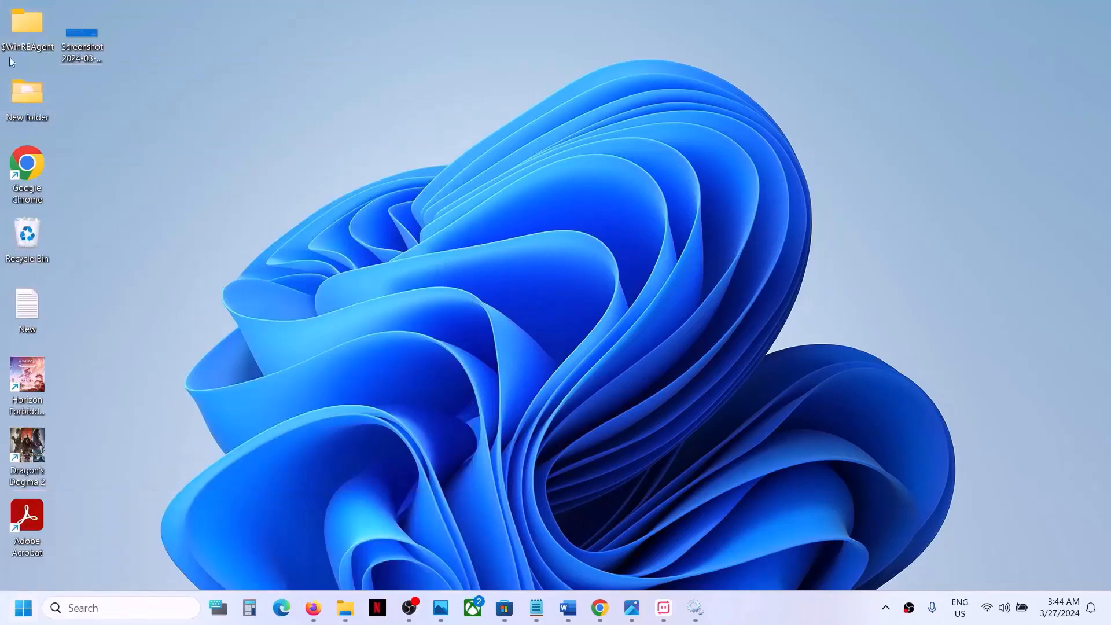
Restore the $WinREAgent folder by copying the desktop backup and pasting it into the OS (C:) drive
{"action": "right_click", "coordinate": [25, 21]}
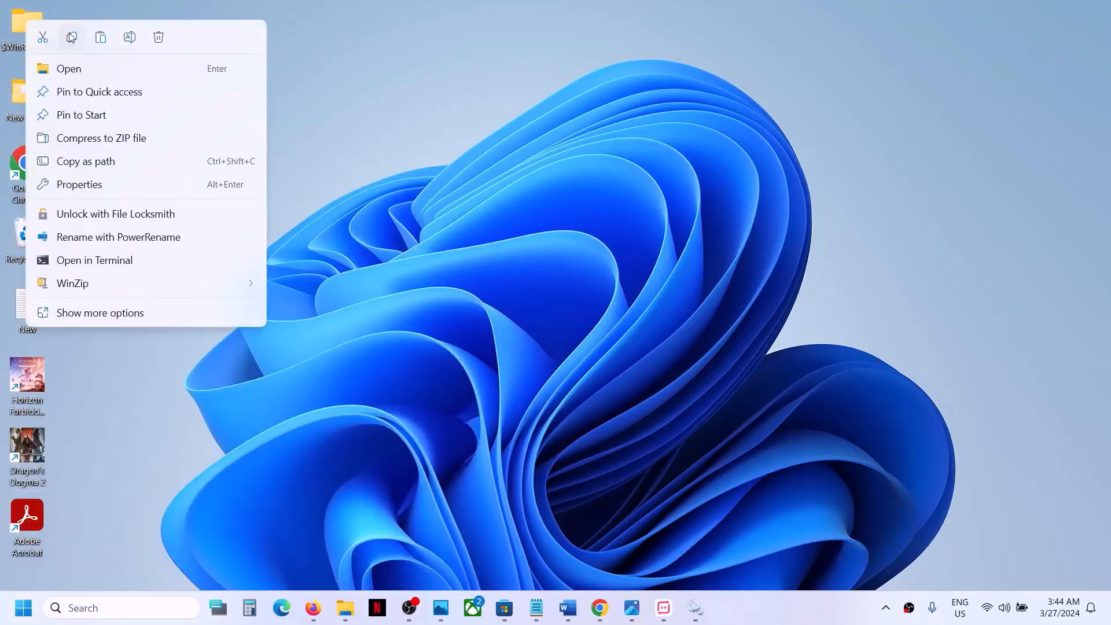
{"action": "left_click", "coordinate": [71, 38]}
{"action": "left_click", "coordinate": [346, 609]}
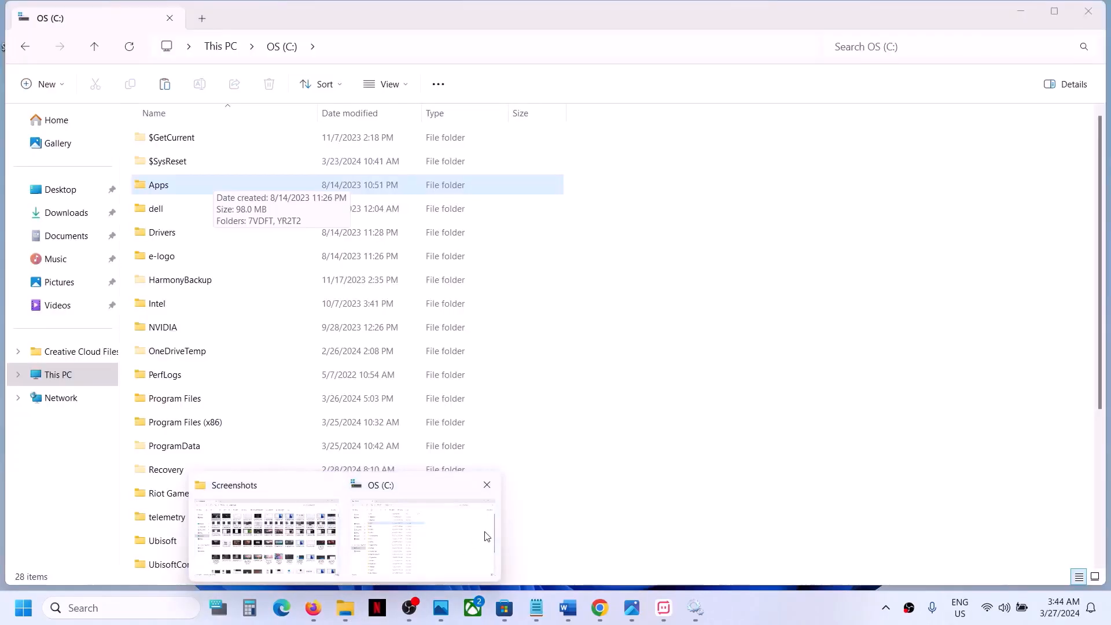
{"action": "left_click", "coordinate": [485, 535]}
{"action": "key", "text": "ctrl+v"}
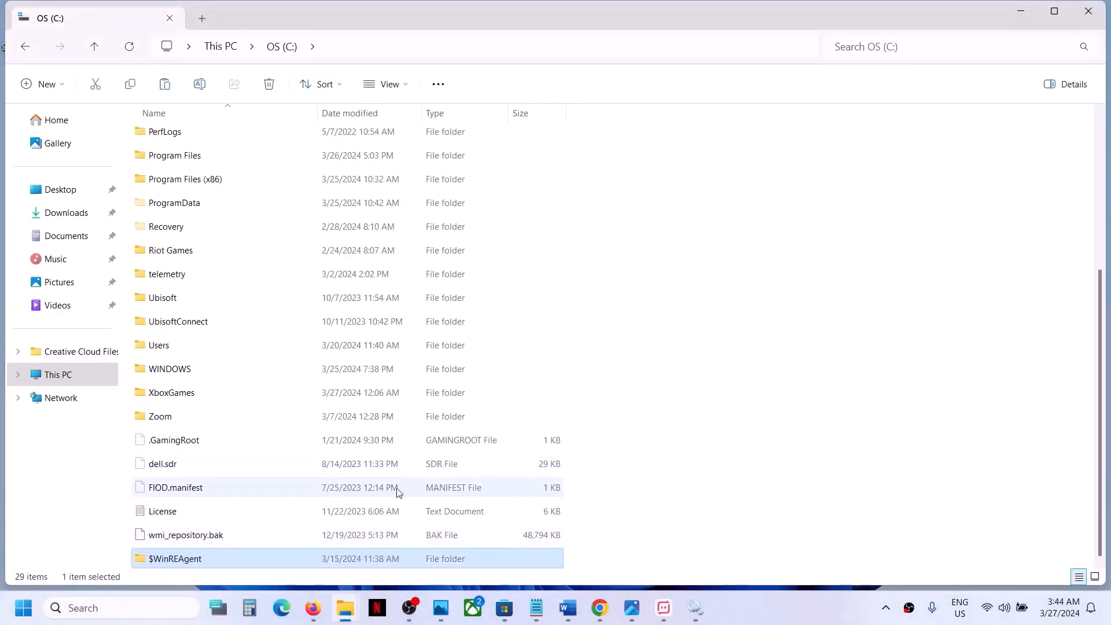
{"action": "left_click", "coordinate": [714, 388]}
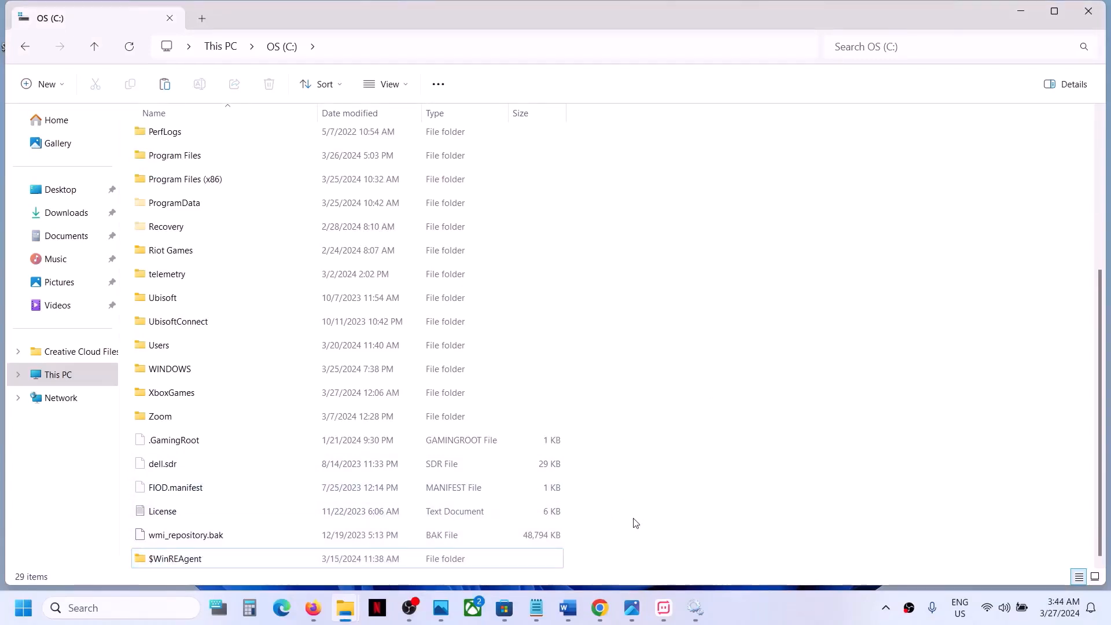
{"action": "left_click", "coordinate": [747, 609]}
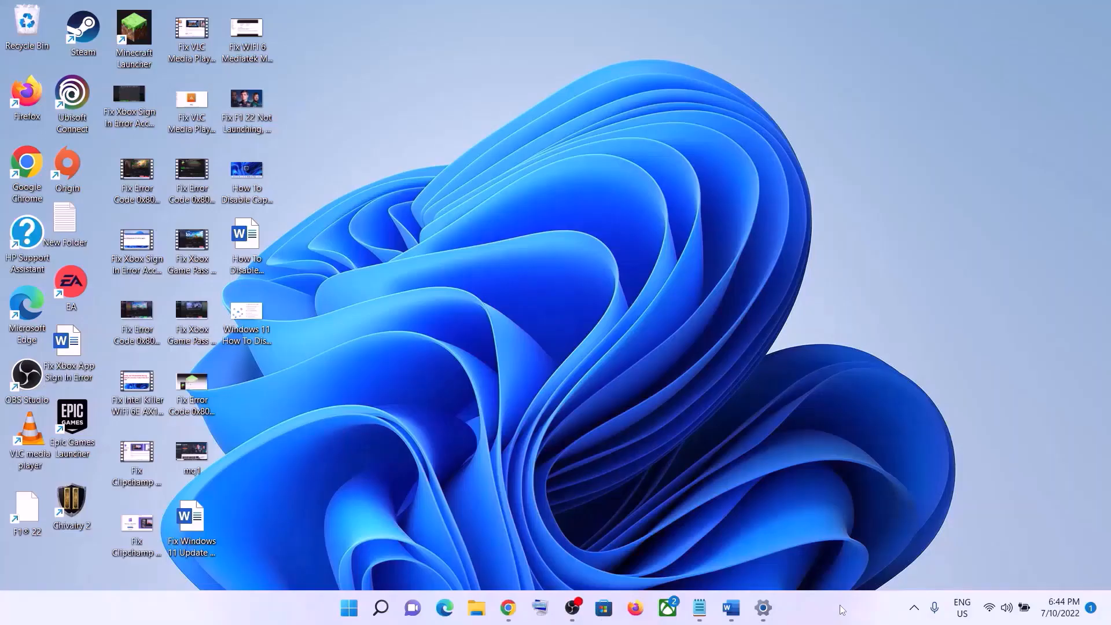
Check step 1 in the Word instructions and run the Windows Update troubleshooter from the system's other troubleshooters in Settings
{"action": "left_click", "coordinate": [731, 608]}
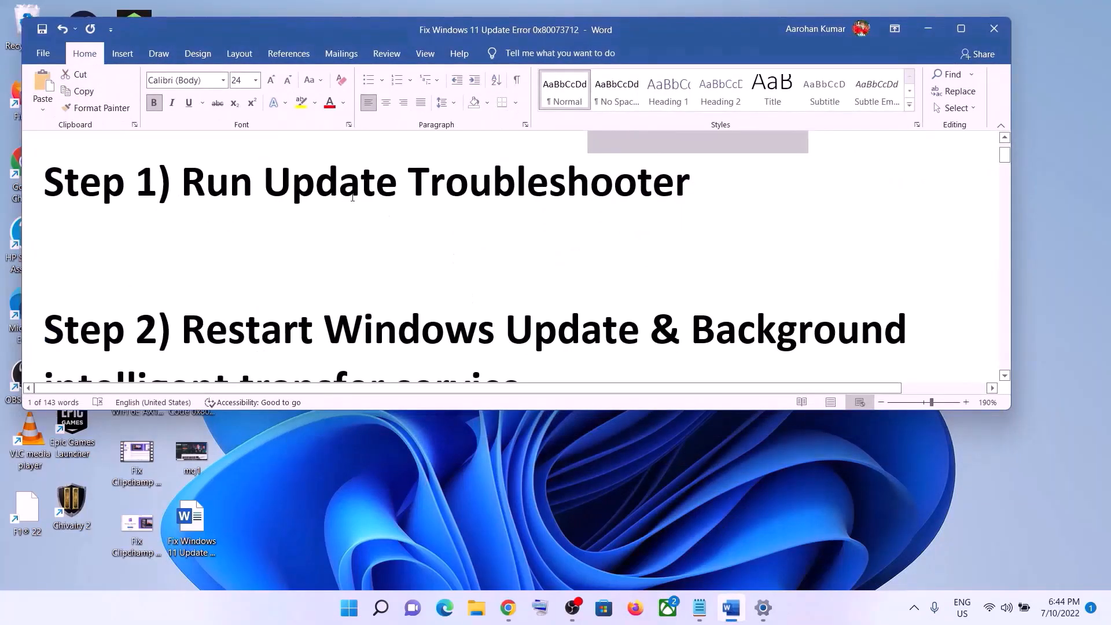
{"action": "left_click", "coordinate": [349, 607]}
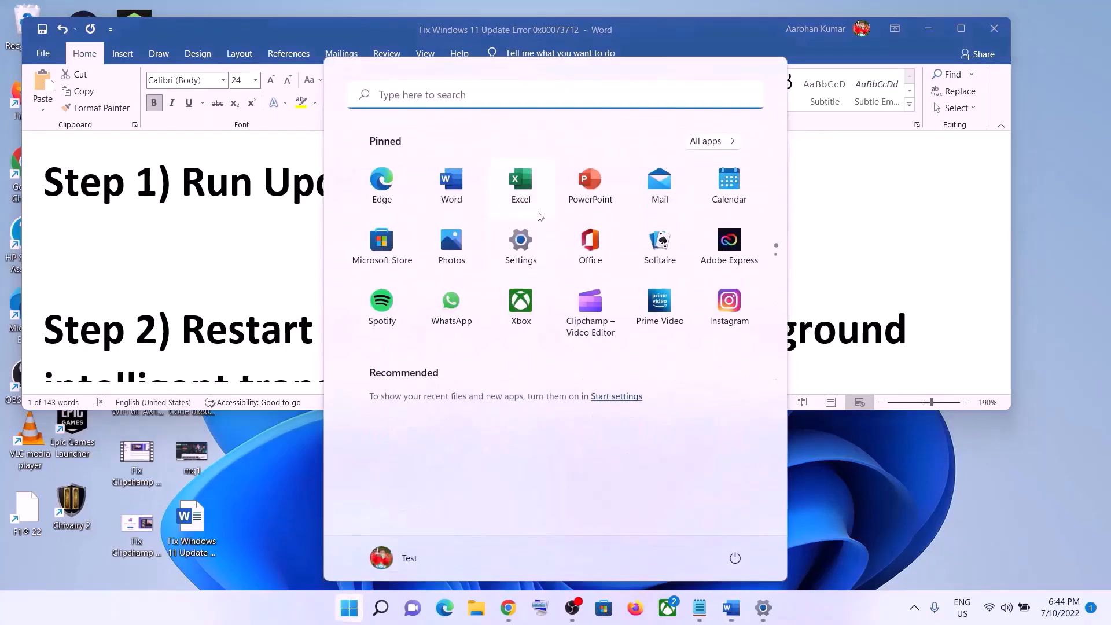
{"action": "left_click", "coordinate": [522, 242]}
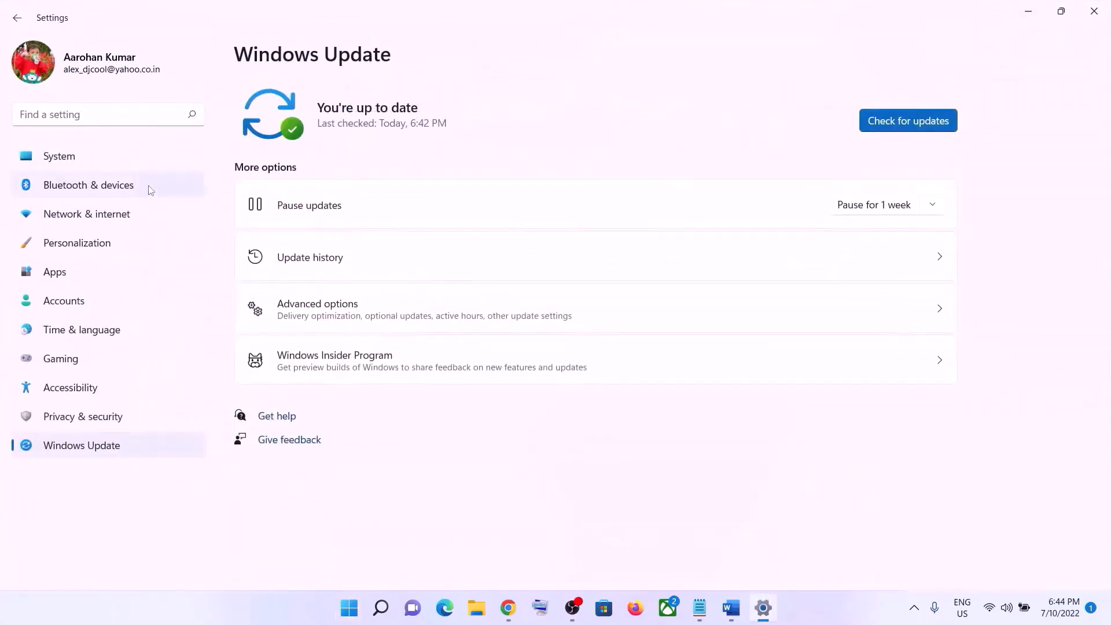
{"action": "left_click", "coordinate": [83, 164]}
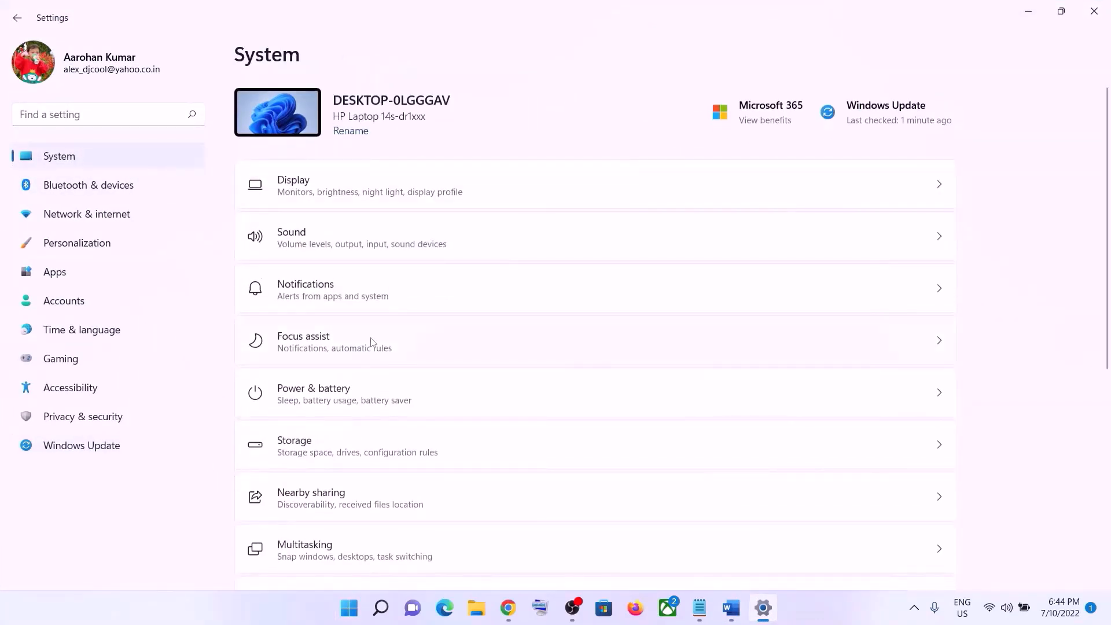
{"action": "scroll", "coordinate": [371, 342], "scroll_direction": "down", "scroll_amount": 5}
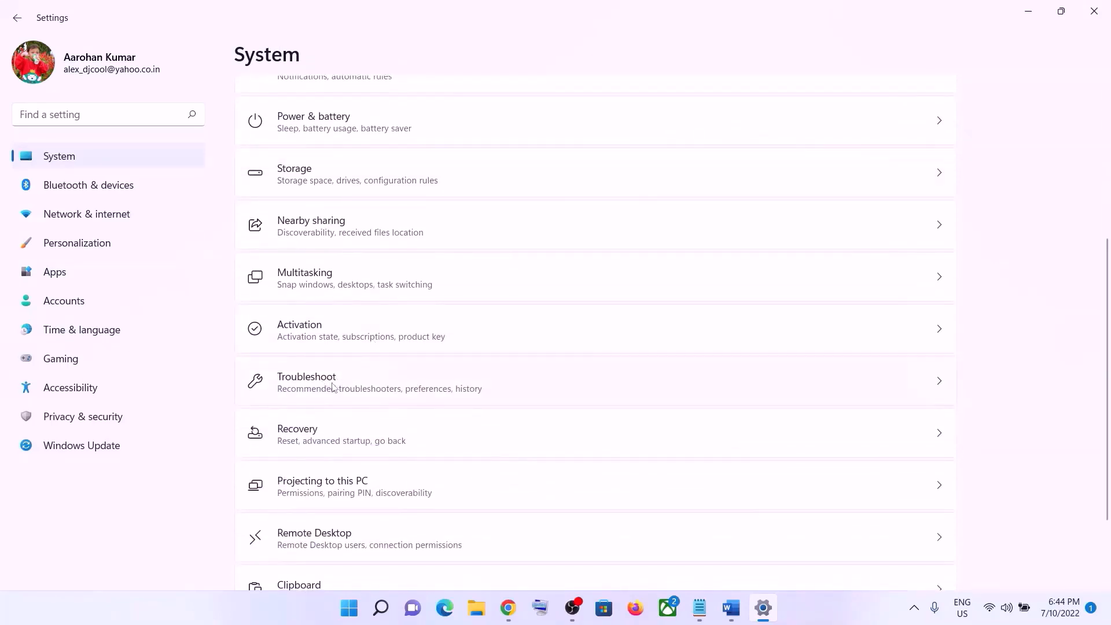
{"action": "left_click", "coordinate": [333, 387]}
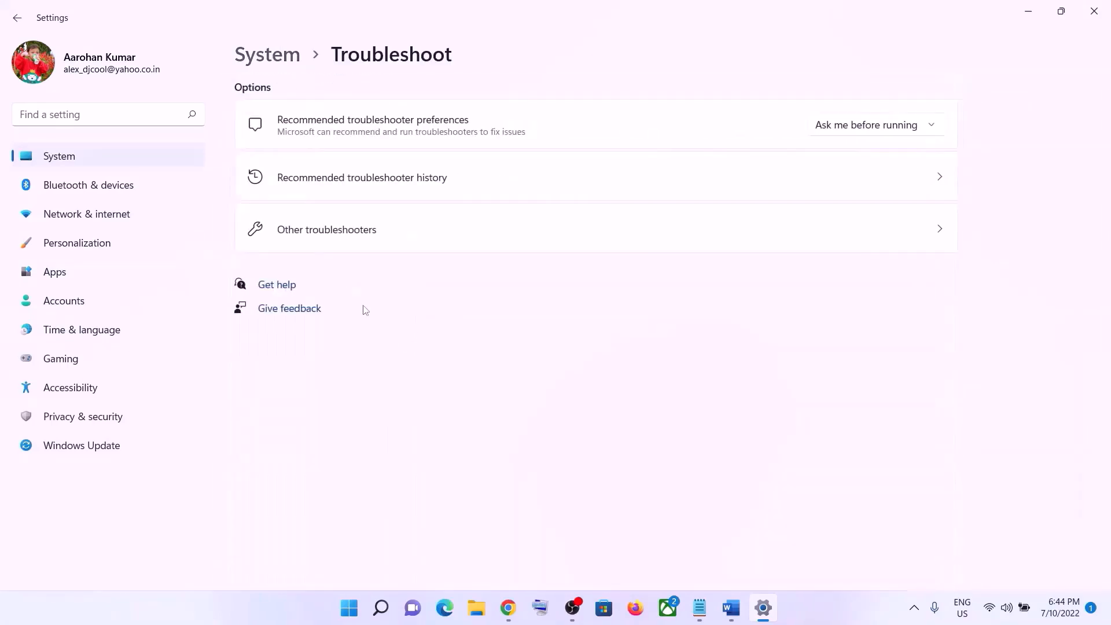
{"action": "left_click", "coordinate": [342, 237]}
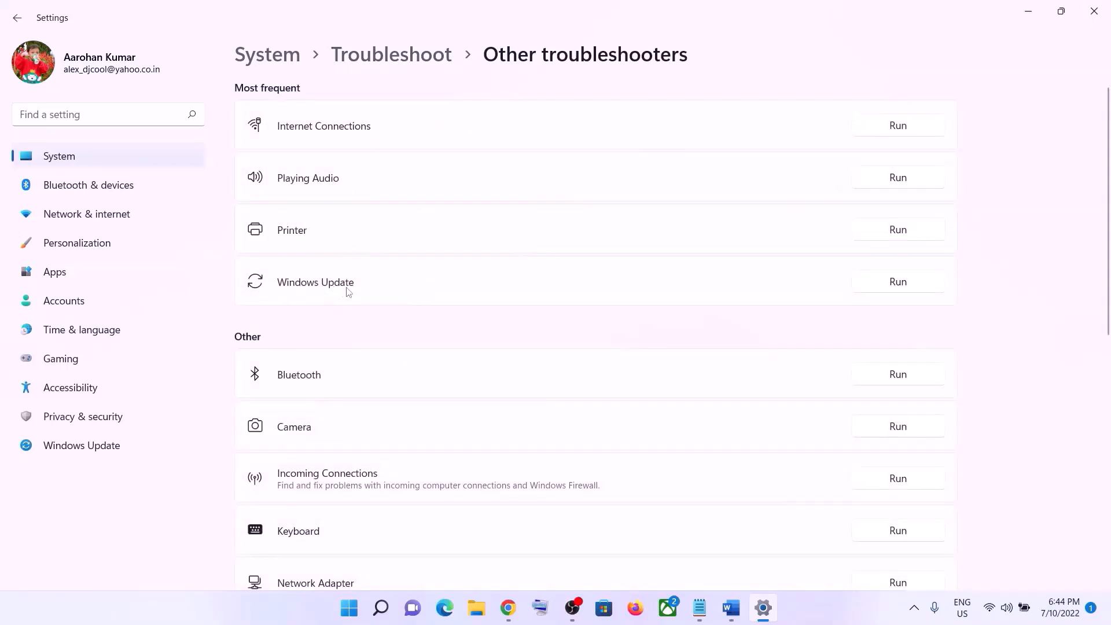
{"action": "left_click", "coordinate": [913, 283]}
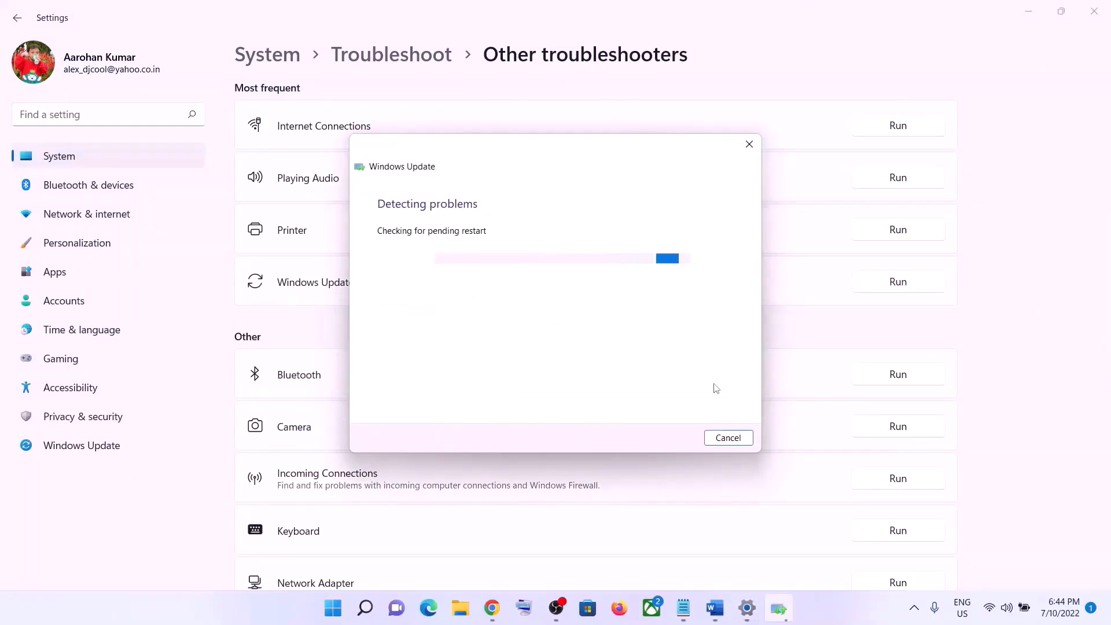
Read step 2 in the Word instructions and search for and open the Services app
{"action": "left_click", "coordinate": [725, 619]}
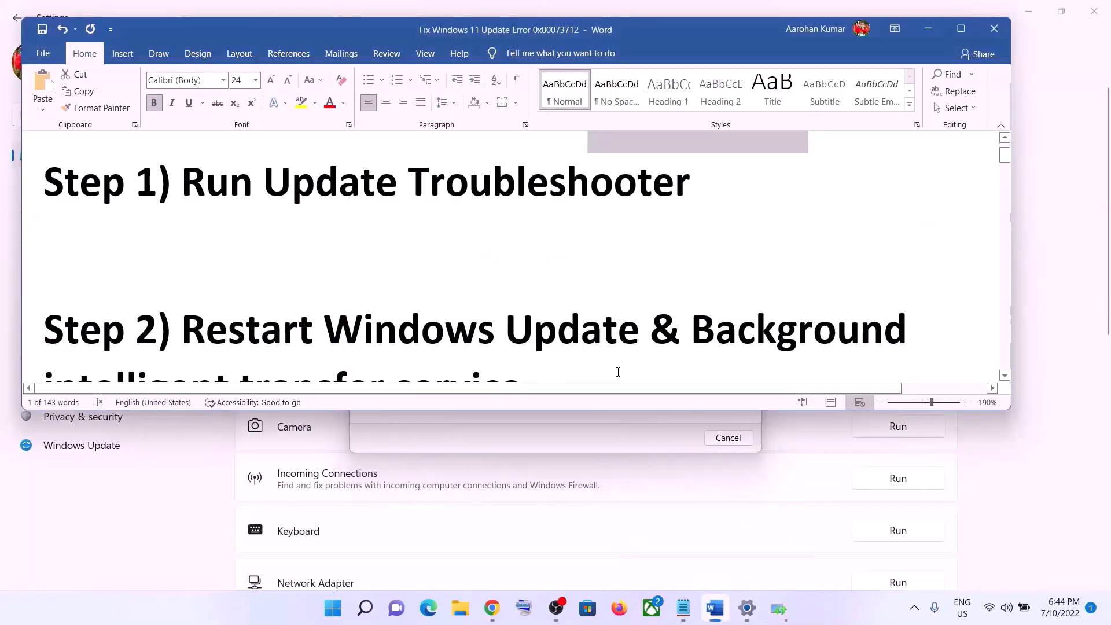
{"action": "scroll", "coordinate": [618, 372], "scroll_direction": "down", "scroll_amount": 3}
{"action": "scroll", "coordinate": [617, 373], "scroll_direction": "up", "scroll_amount": 3}
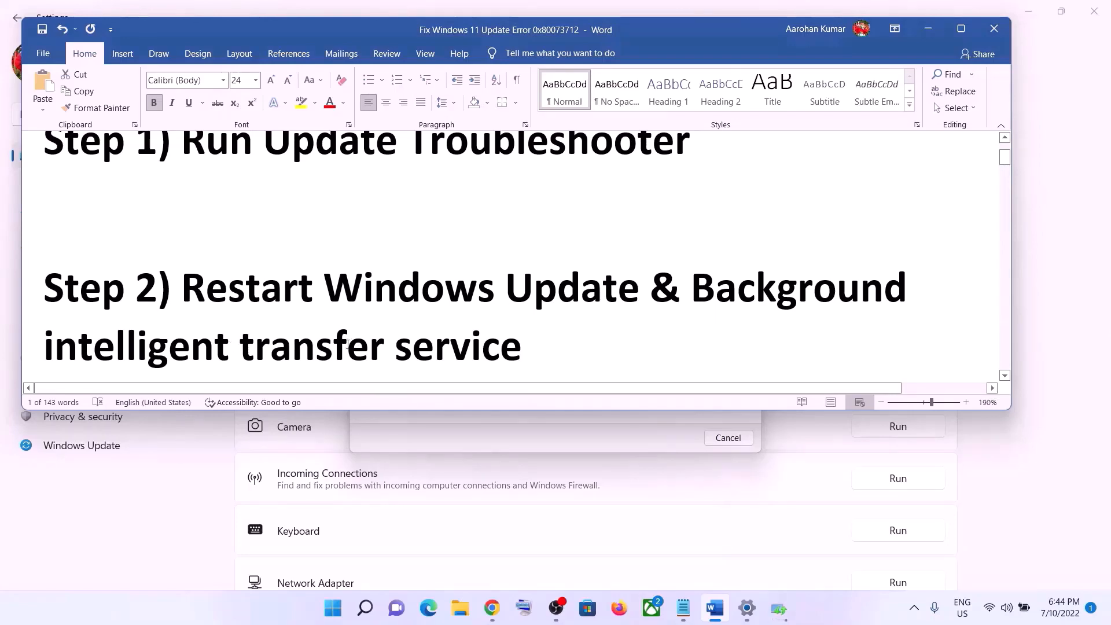
{"action": "left_click", "coordinate": [341, 609]}
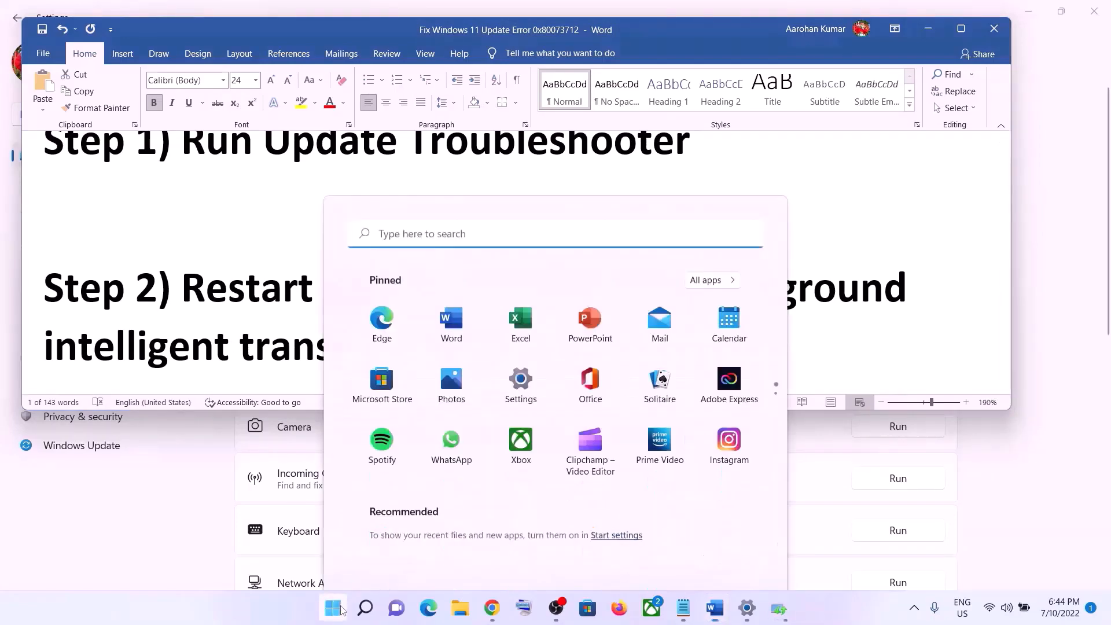
{"action": "type", "text": "services"}
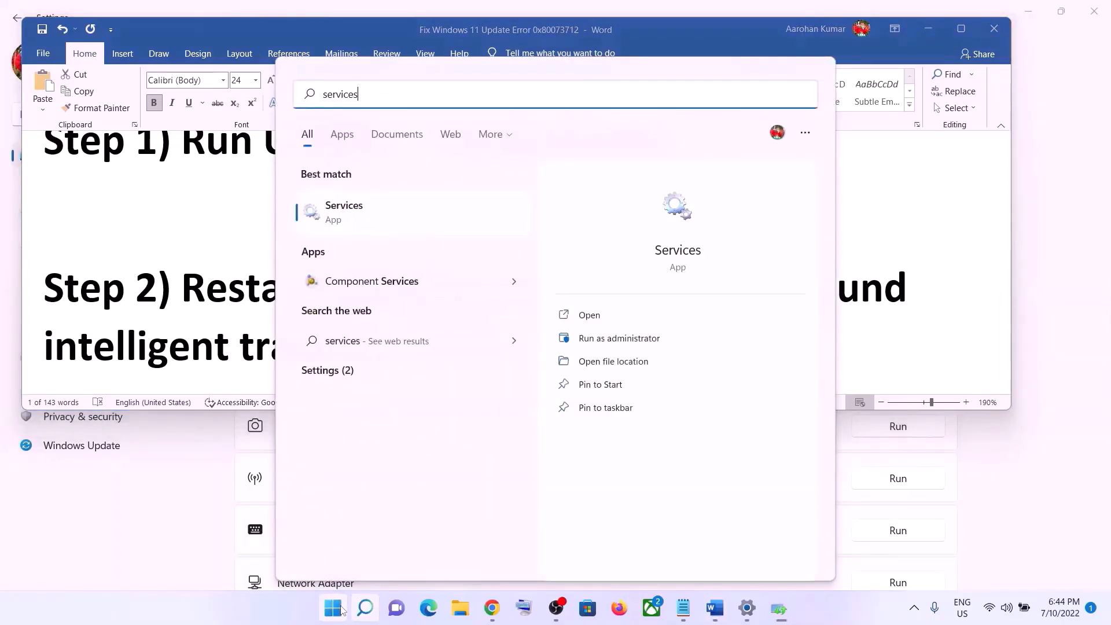
{"action": "left_click", "coordinate": [376, 218]}
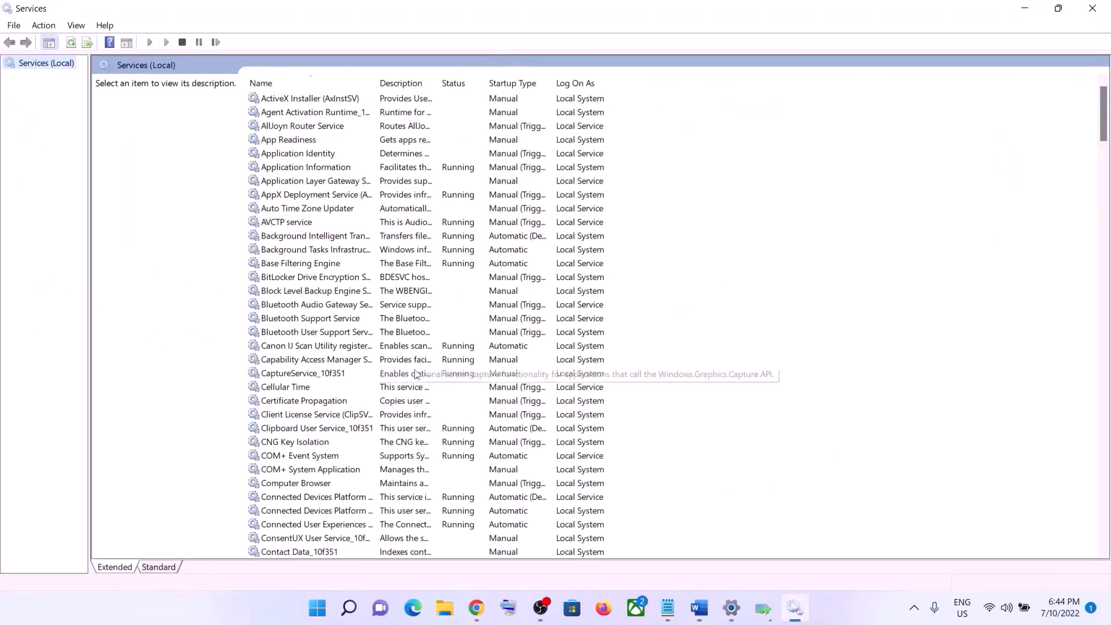
Open the properties of the Windows Update service and close the finished Windows Update troubleshooter
{"action": "left_click", "coordinate": [417, 374]}
{"action": "key", "text": "w"}
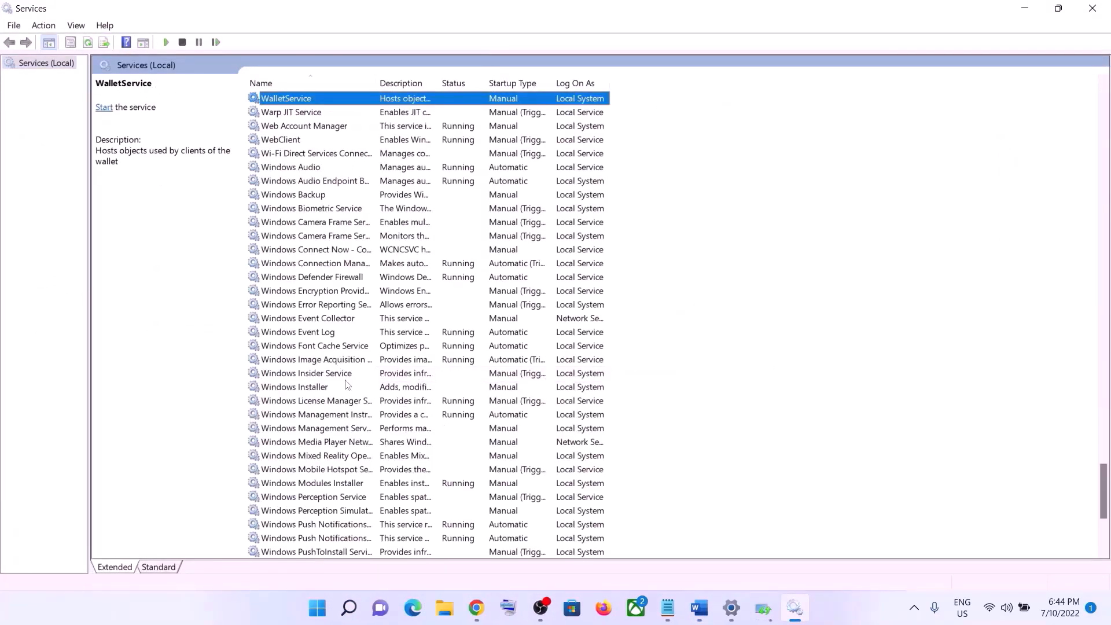
{"action": "scroll", "coordinate": [347, 385], "scroll_direction": "down", "scroll_amount": 6}
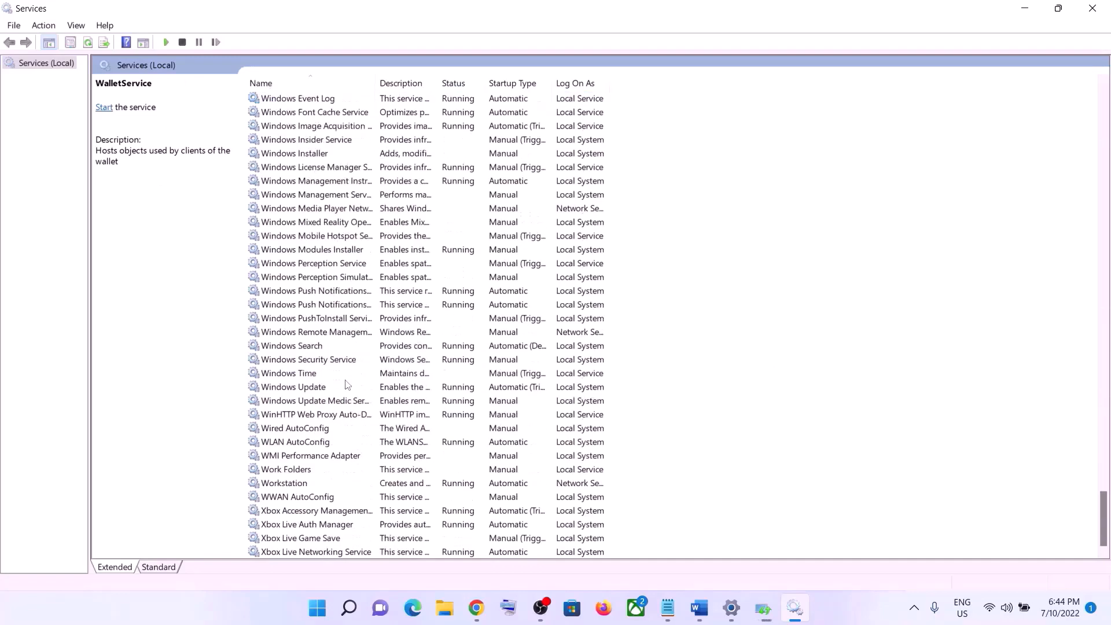
{"action": "left_click", "coordinate": [314, 389]}
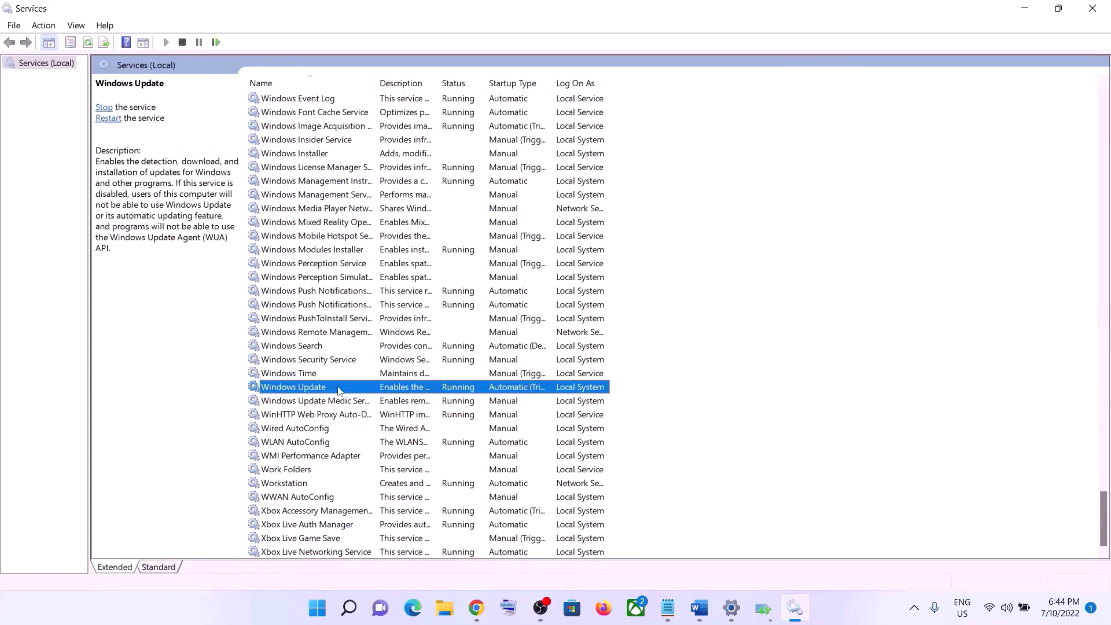
{"action": "double_click", "coordinate": [340, 391]}
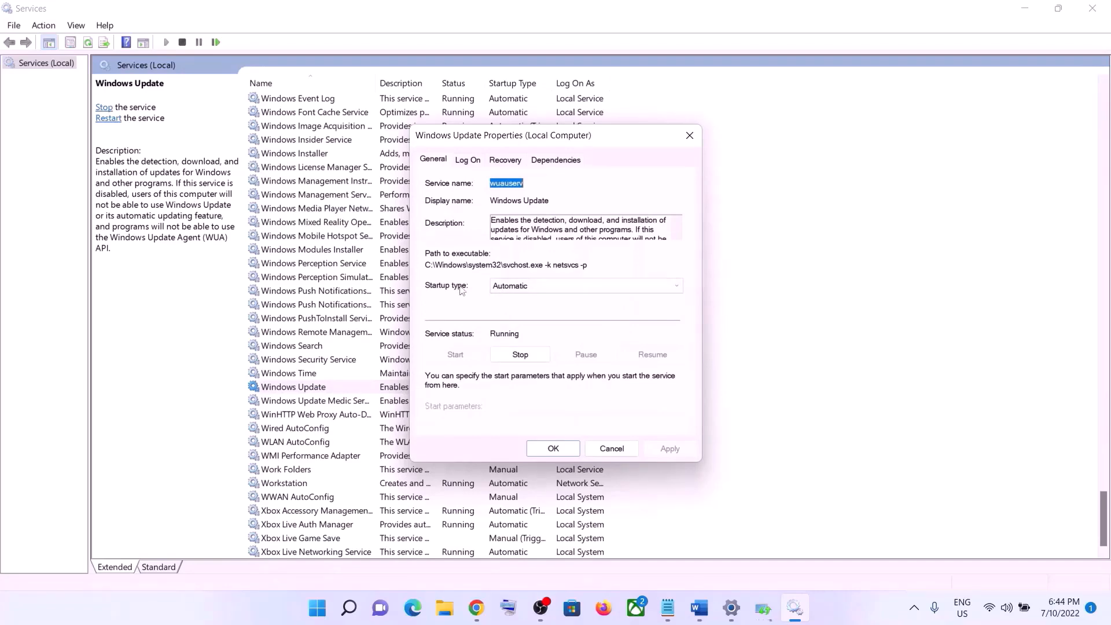
{"action": "left_click", "coordinate": [512, 289]}
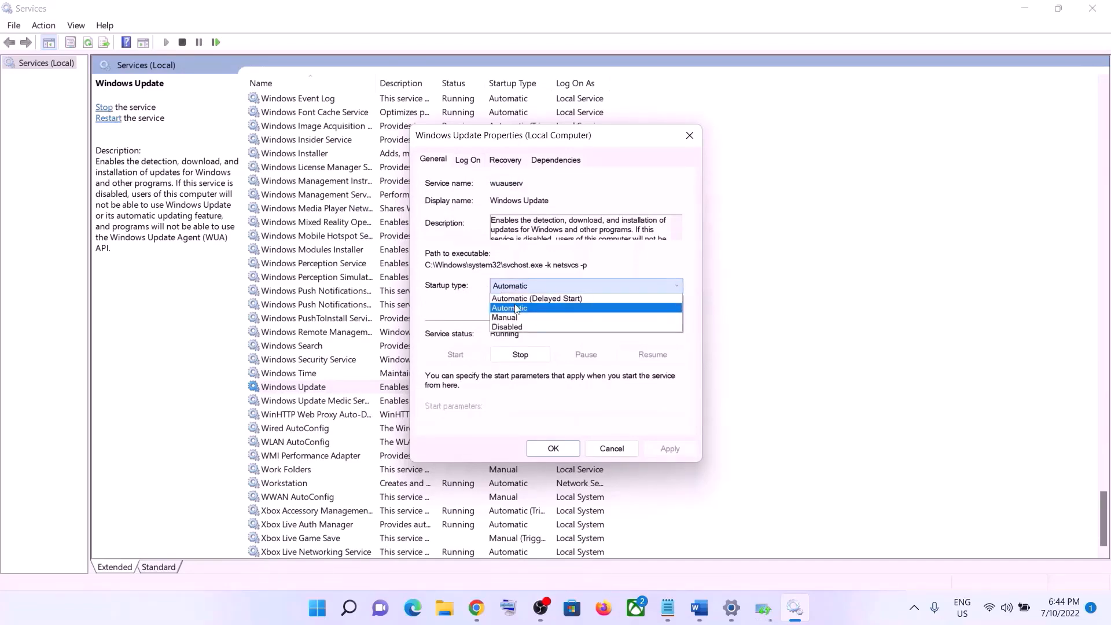
{"action": "left_click", "coordinate": [729, 438]}
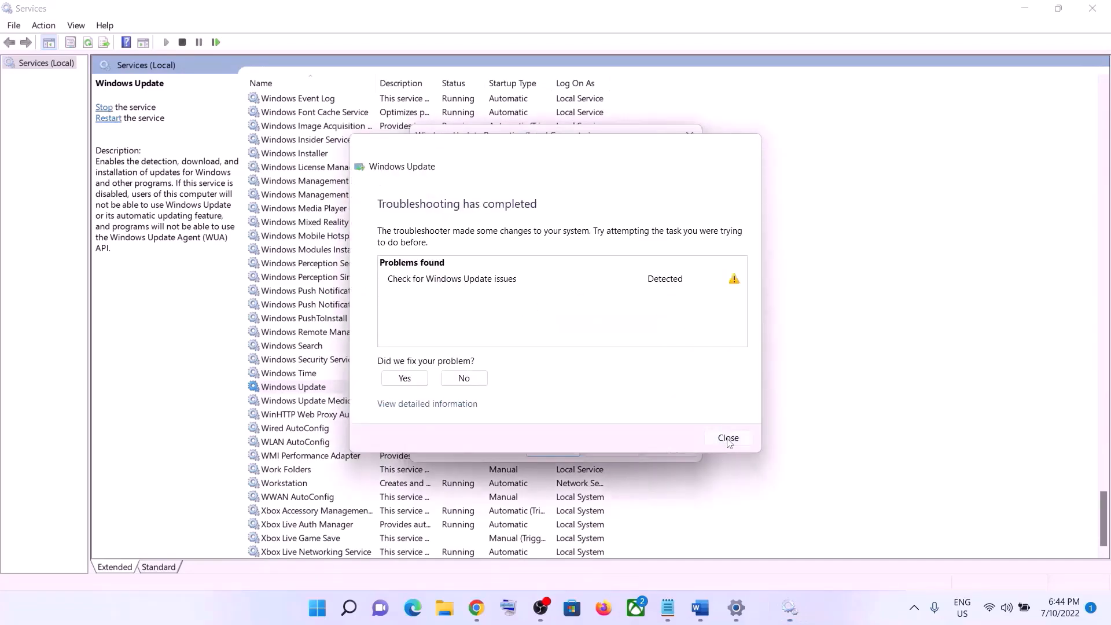
Set the Windows Update service's startup type to Automatic, apply the change, and restart the service
{"action": "left_click", "coordinate": [530, 288]}
{"action": "left_click", "coordinate": [528, 309]}
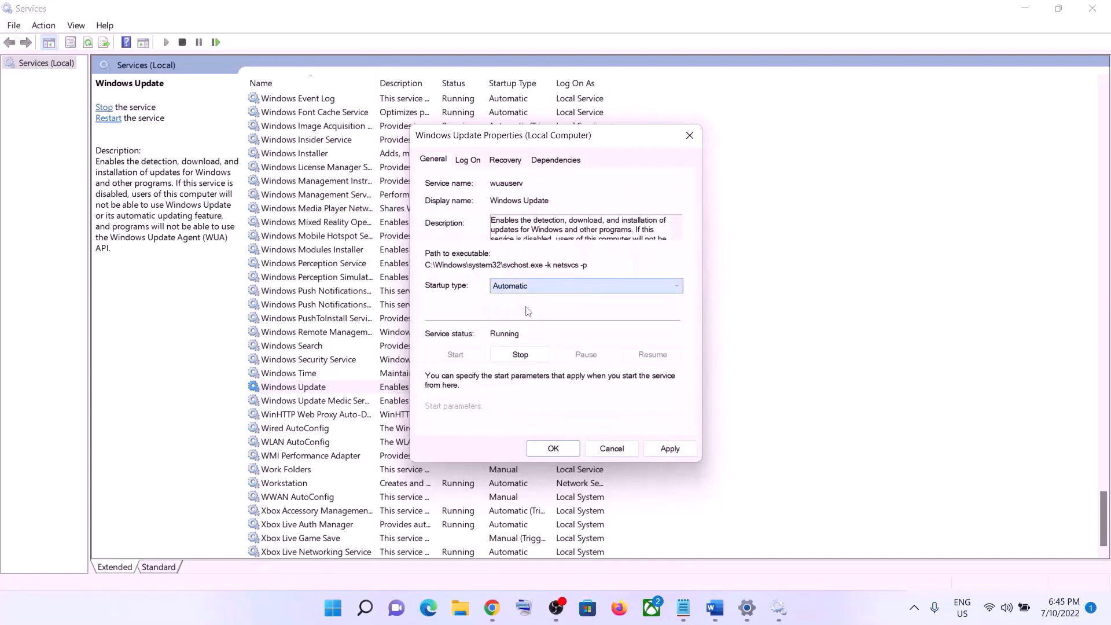
{"action": "left_click", "coordinate": [666, 450]}
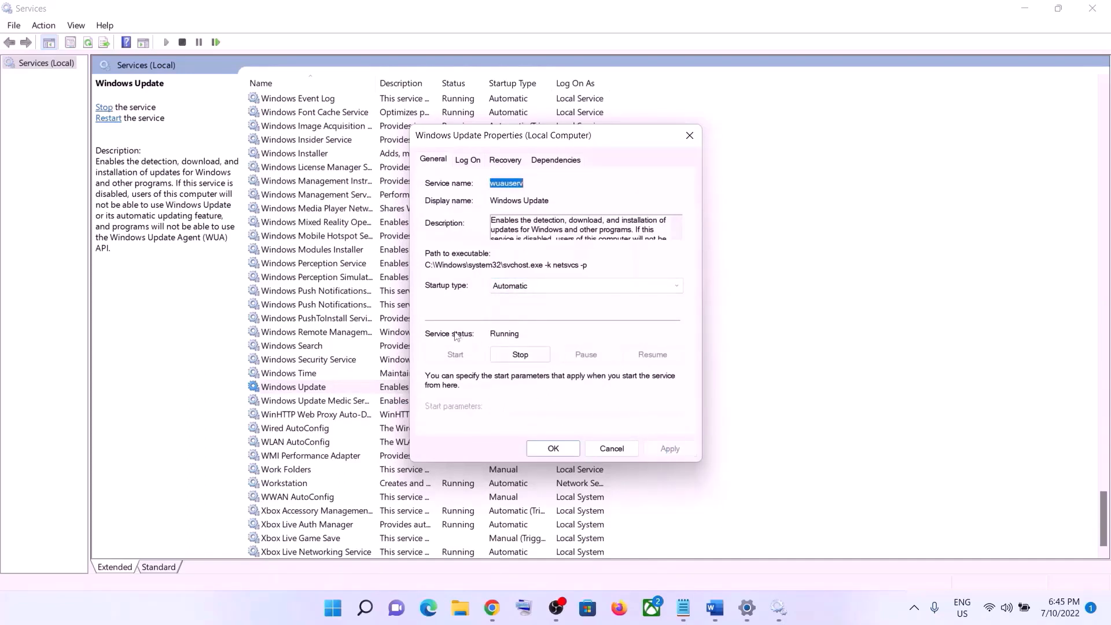
{"action": "left_click", "coordinate": [553, 449]}
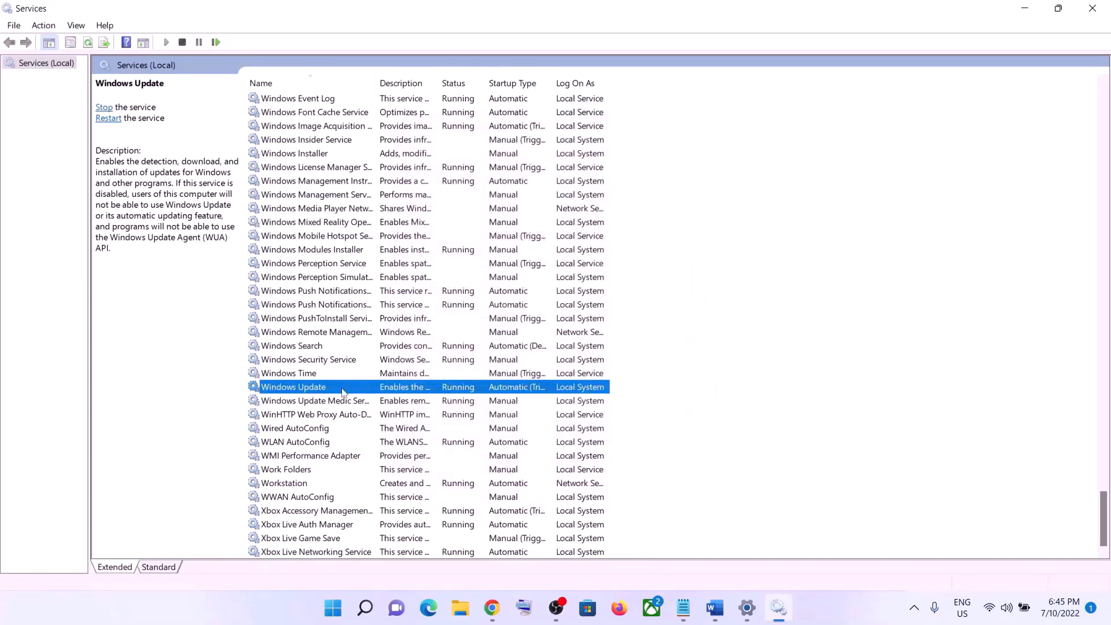
{"action": "left_click", "coordinate": [113, 118]}
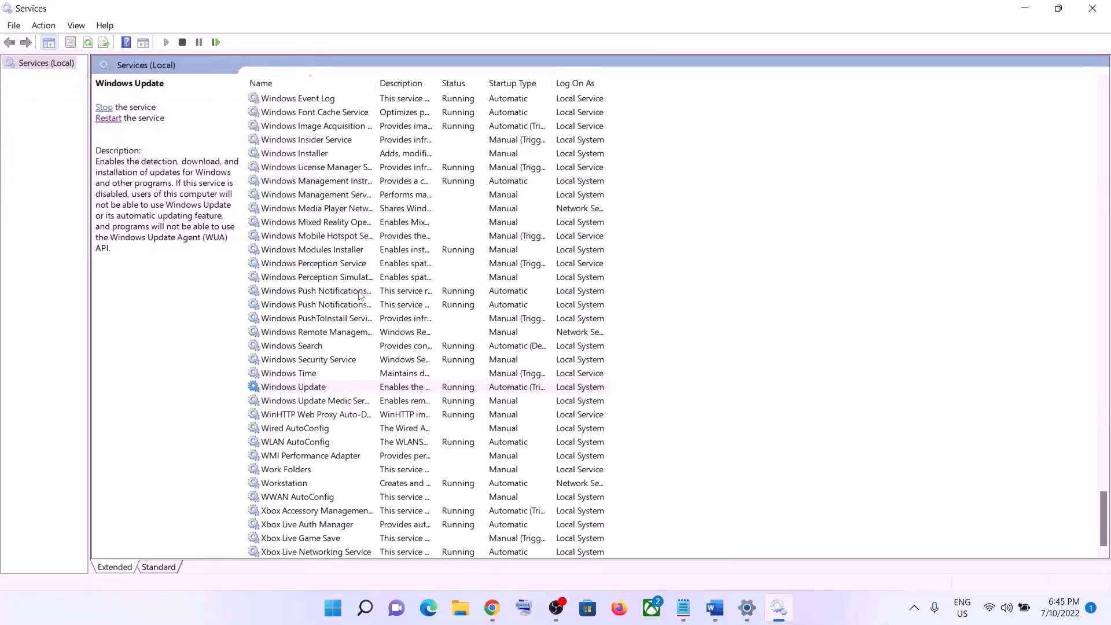
Set the Background Intelligent Transfer Service's startup type to Automatic, apply the change, and select the service in the list
{"action": "left_click", "coordinate": [359, 295]}
{"action": "key", "text": "b"}
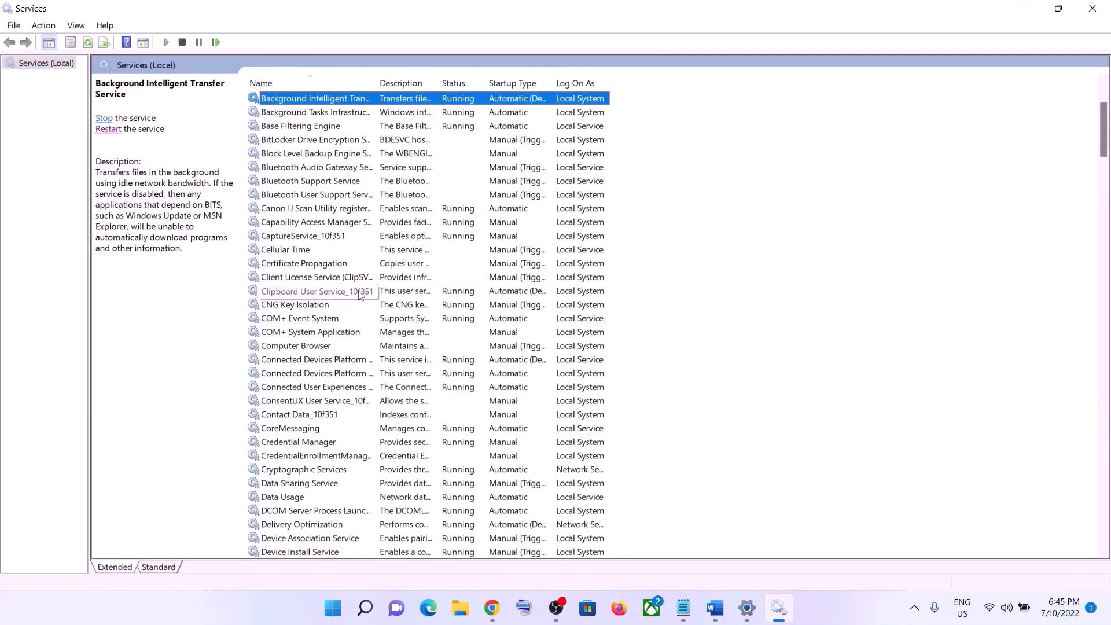
{"action": "scroll", "coordinate": [360, 296], "scroll_direction": "up", "scroll_amount": 3}
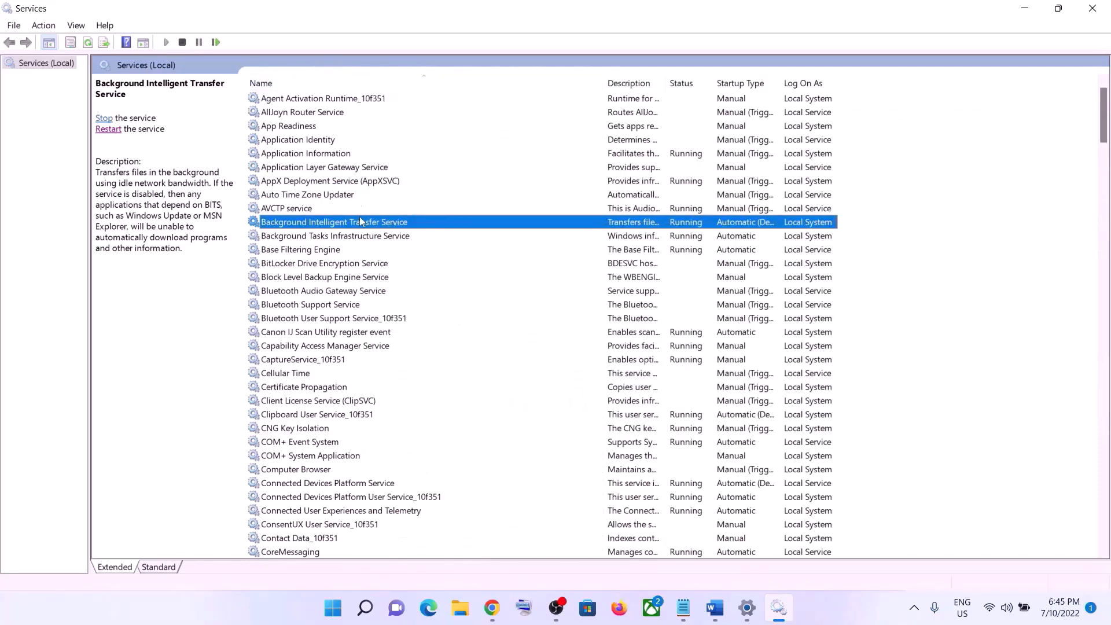
{"action": "double_click", "coordinate": [379, 223]}
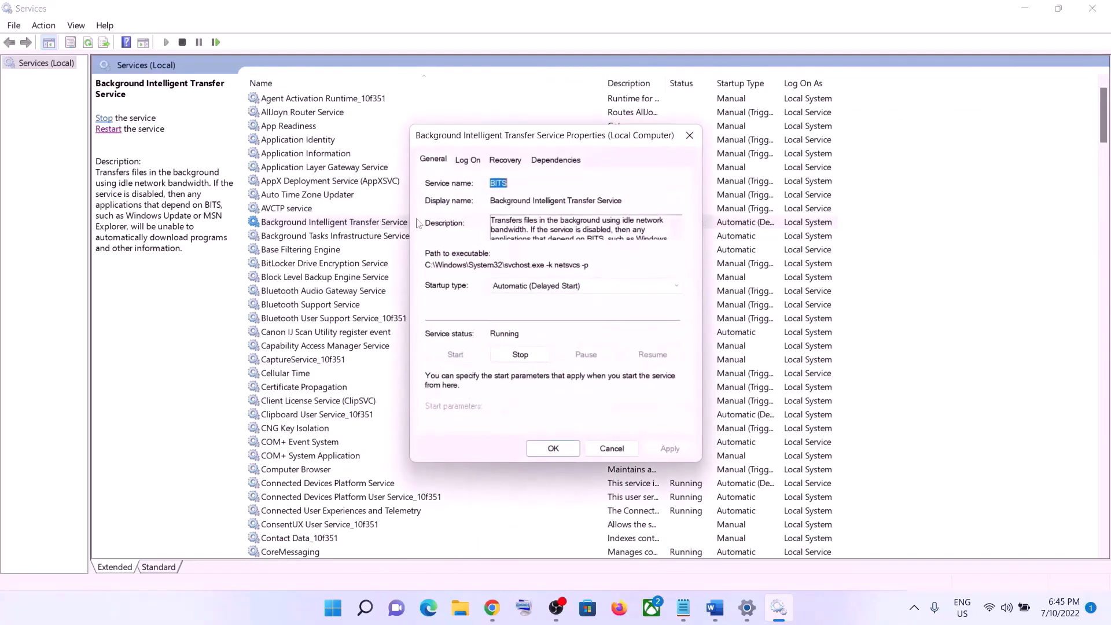
{"action": "left_click", "coordinate": [556, 286]}
{"action": "left_click", "coordinate": [540, 309]}
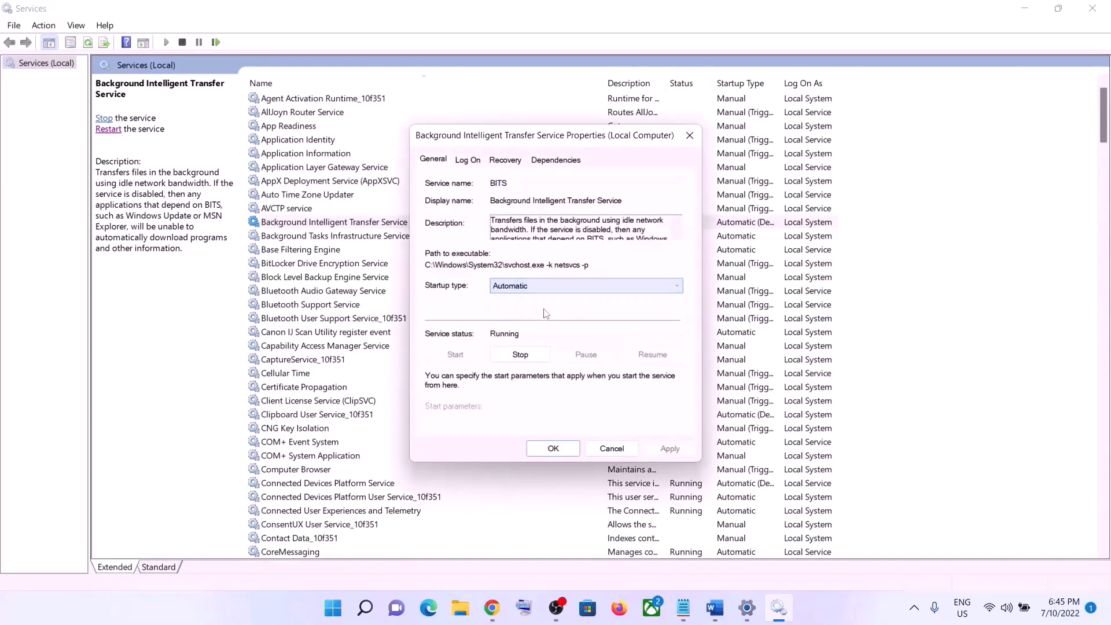
{"action": "left_click", "coordinate": [670, 448]}
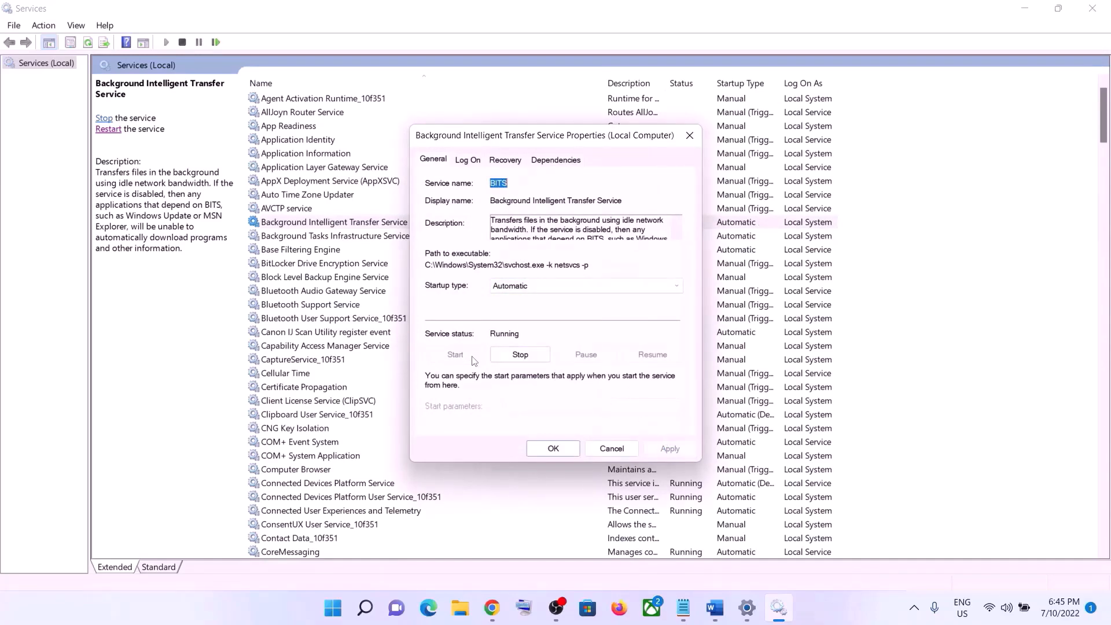
{"action": "left_click", "coordinate": [553, 448]}
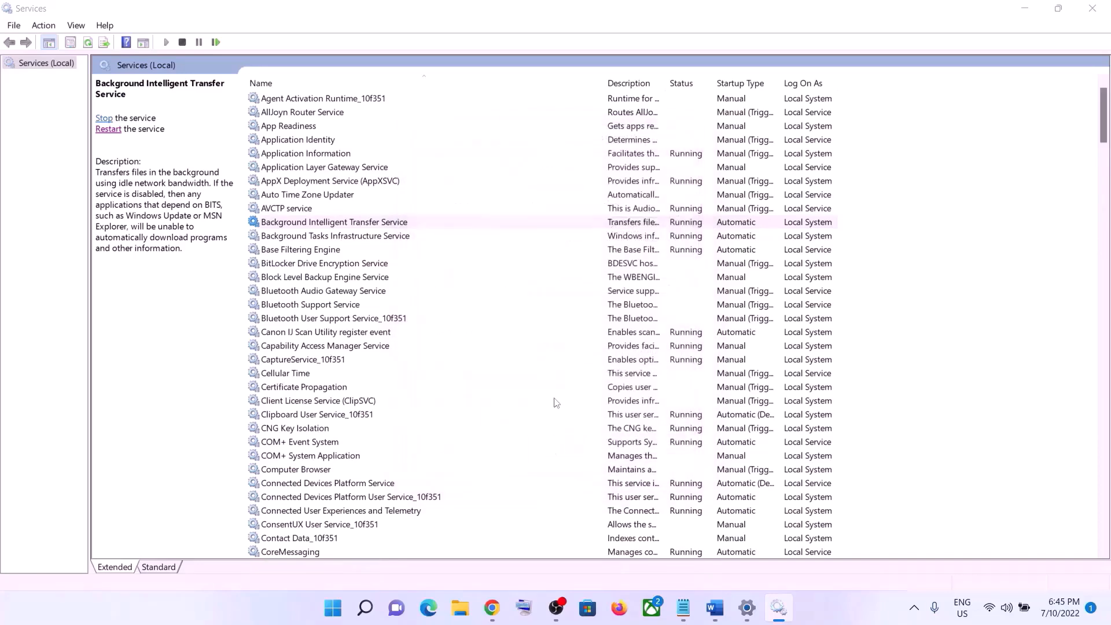
{"action": "left_click", "coordinate": [368, 228]}
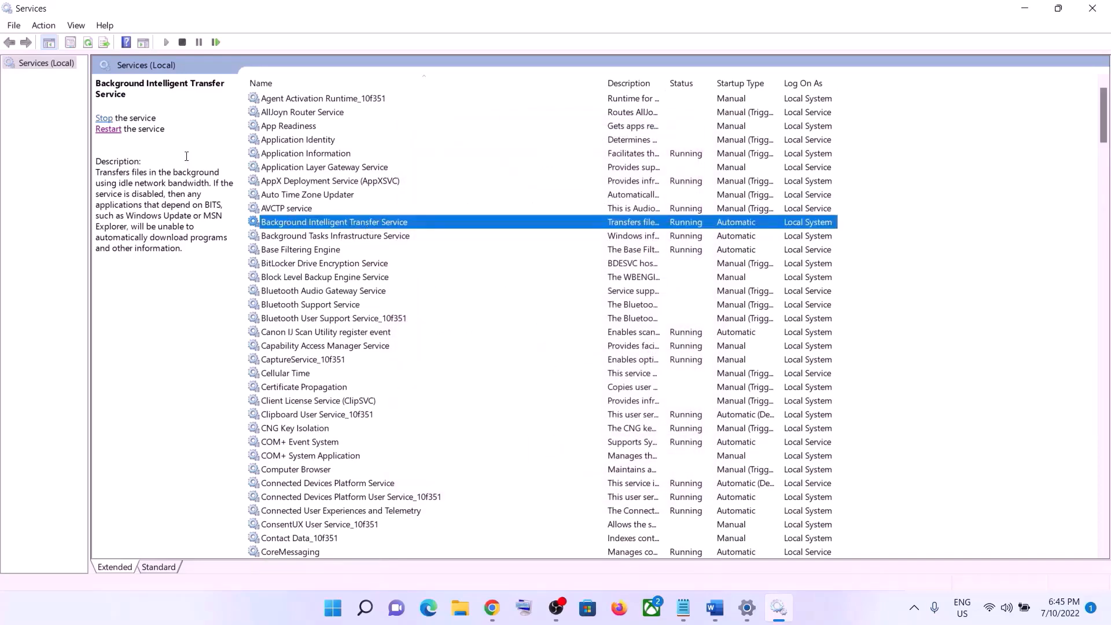
Restart the Background Intelligent Transfer Service and close the Services window
{"action": "left_click", "coordinate": [111, 133]}
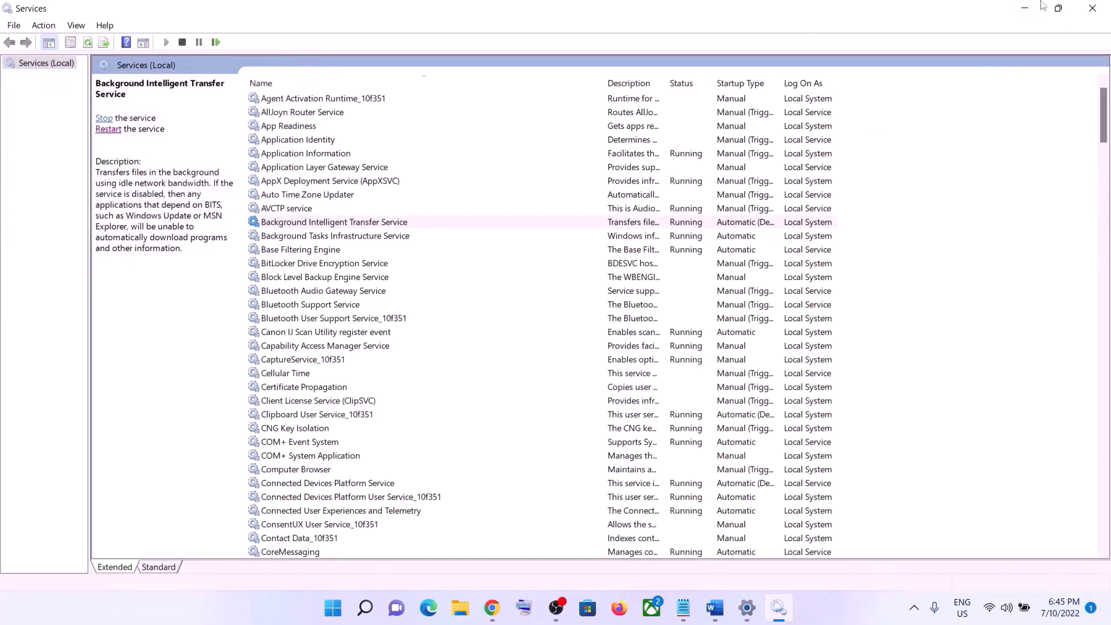
{"action": "left_click", "coordinate": [1092, 8]}
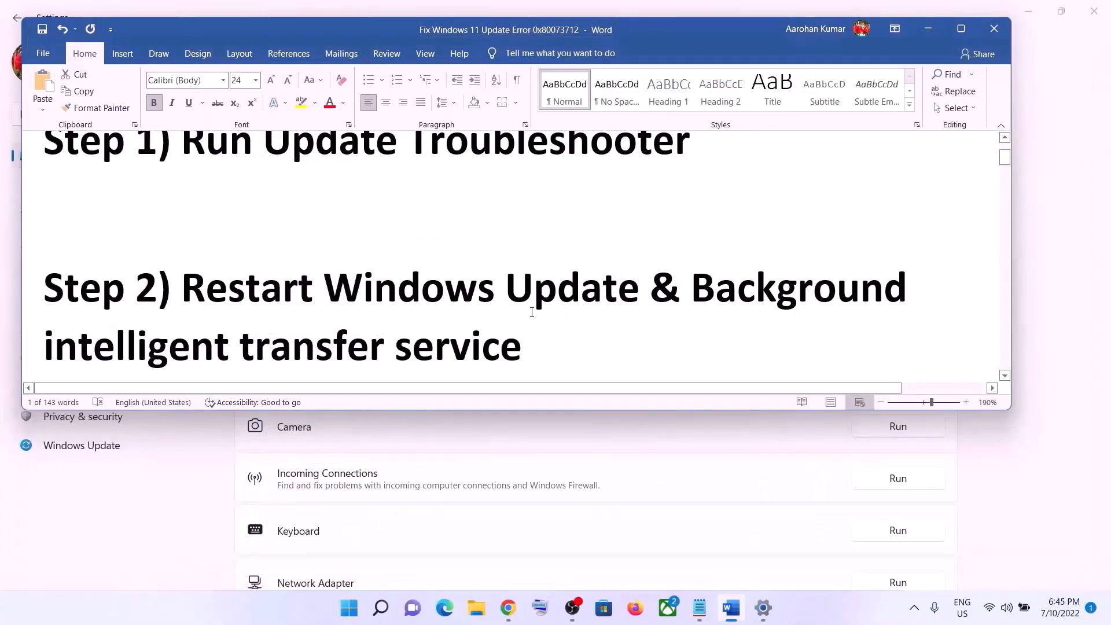
Copy the Windows 11 download link under step 3 of the Word instructions and switch to the Download Windows 11 page in Chrome
{"action": "scroll", "coordinate": [526, 311], "scroll_direction": "down", "scroll_amount": 2}
{"action": "scroll", "coordinate": [525, 311], "scroll_direction": "down", "scroll_amount": 3}
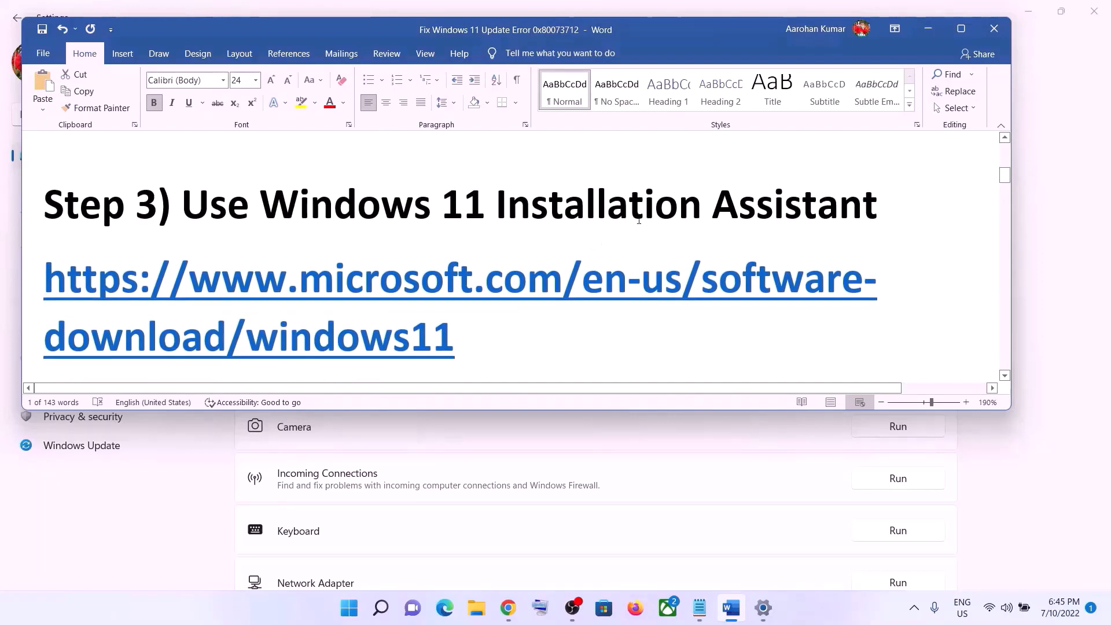
{"action": "triple_click", "coordinate": [485, 333]}
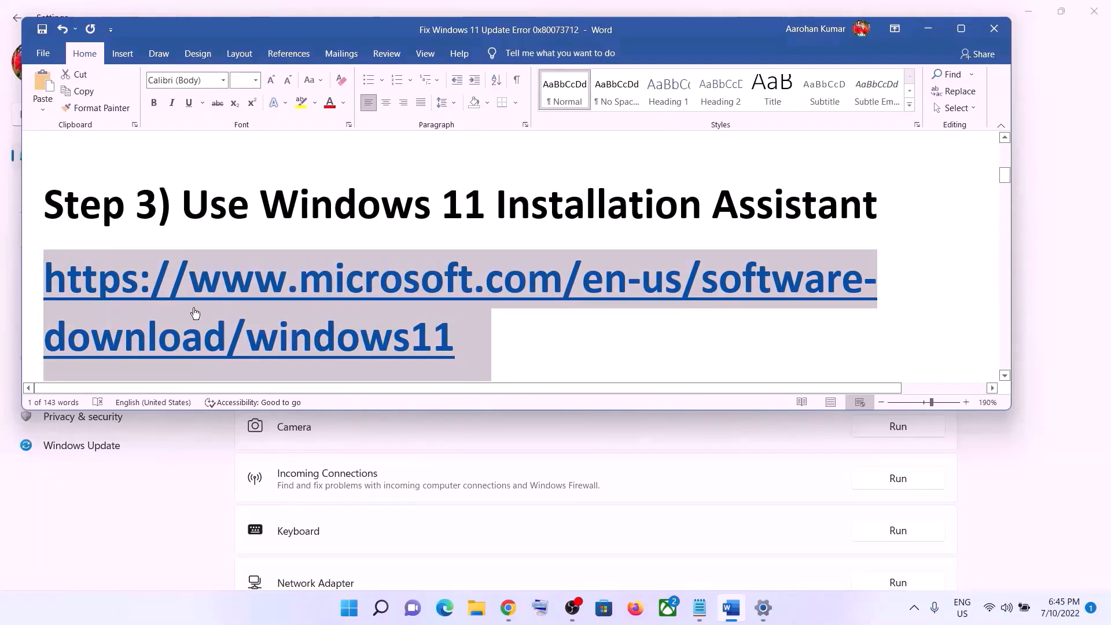
{"action": "right_click", "coordinate": [384, 308]}
{"action": "left_click", "coordinate": [412, 61]}
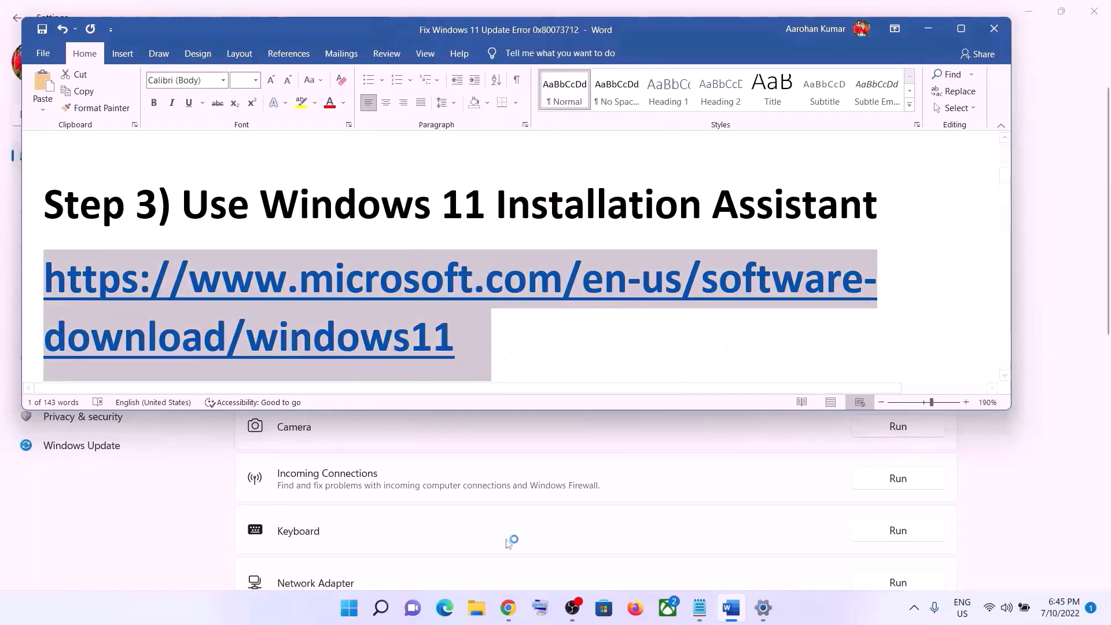
{"action": "left_click", "coordinate": [510, 609]}
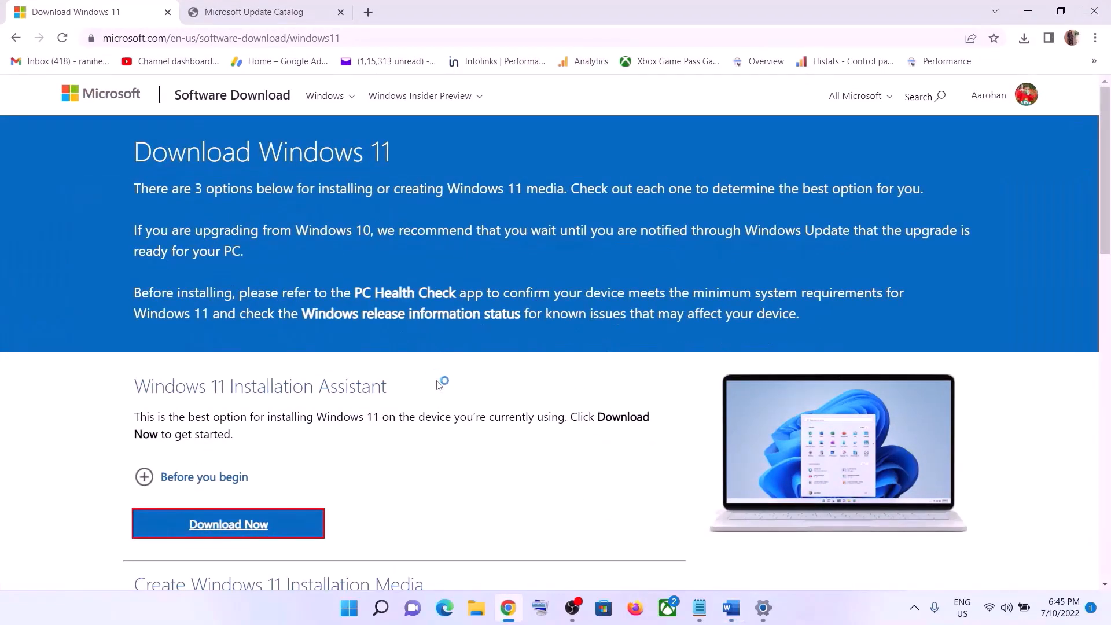
Download the Windows 11 Installation Assistant, run the downloaded file, and close the assistant after its check
{"action": "scroll", "coordinate": [390, 375], "scroll_direction": "down", "scroll_amount": 1}
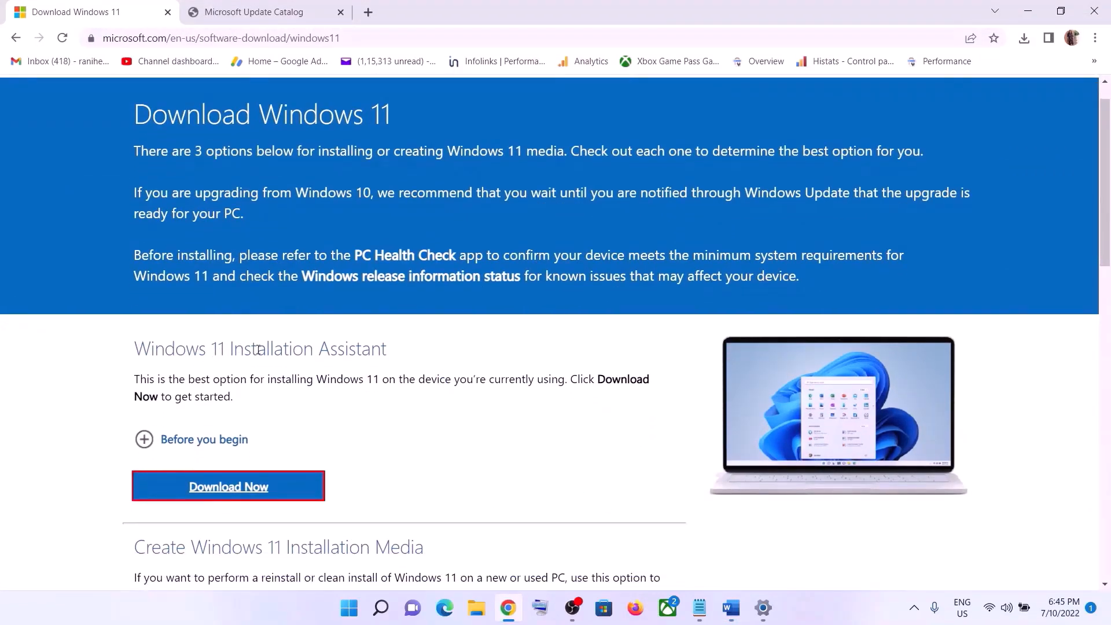
{"action": "left_click", "coordinate": [265, 488]}
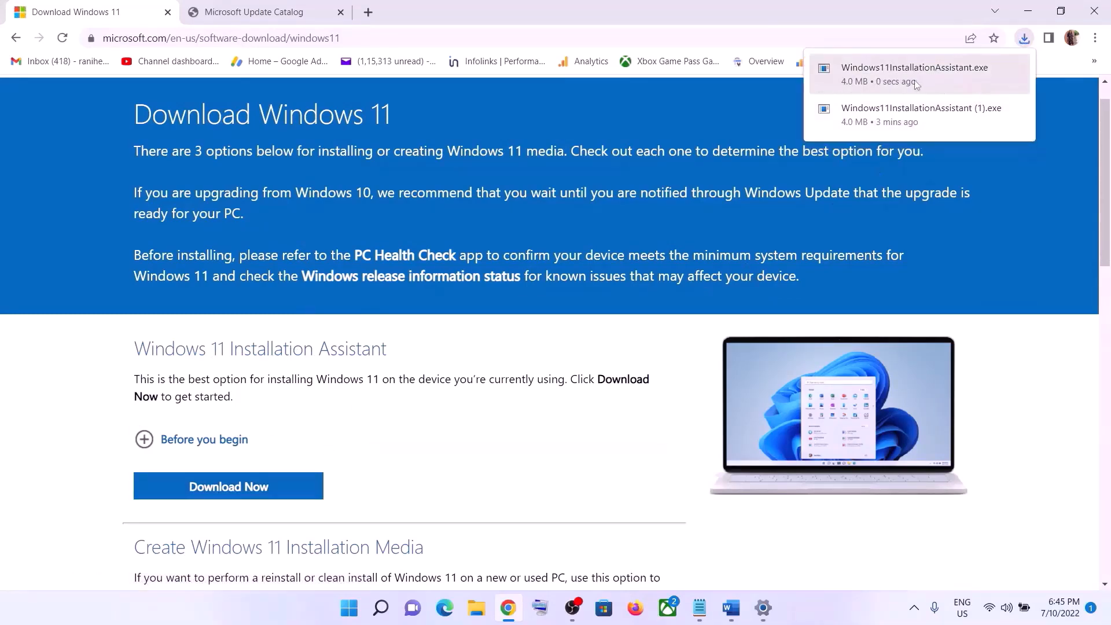
{"action": "left_click", "coordinate": [897, 82]}
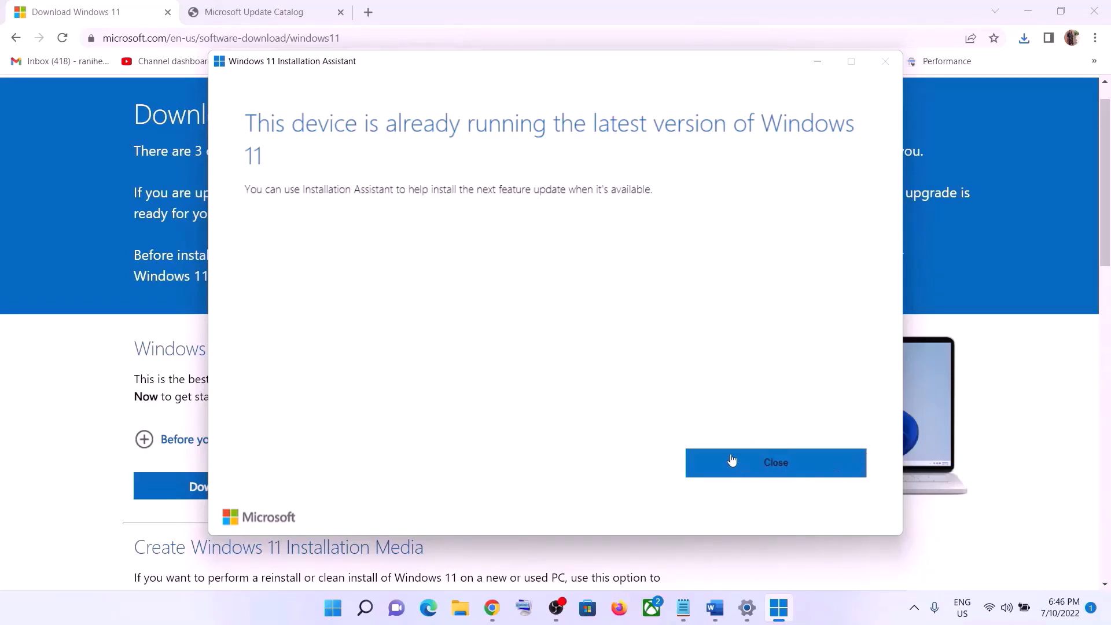
{"action": "left_click", "coordinate": [781, 464]}
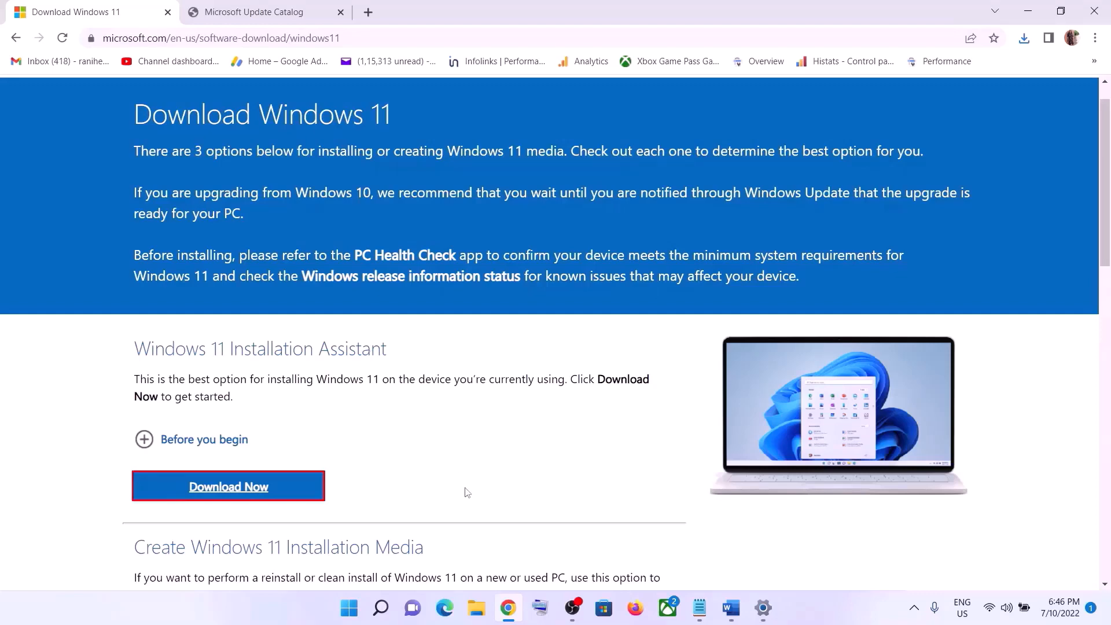
Open the compatibility properties of Windows11InstallationAssistant in the Downloads folder using File Explorer
{"action": "left_click", "coordinate": [473, 609]}
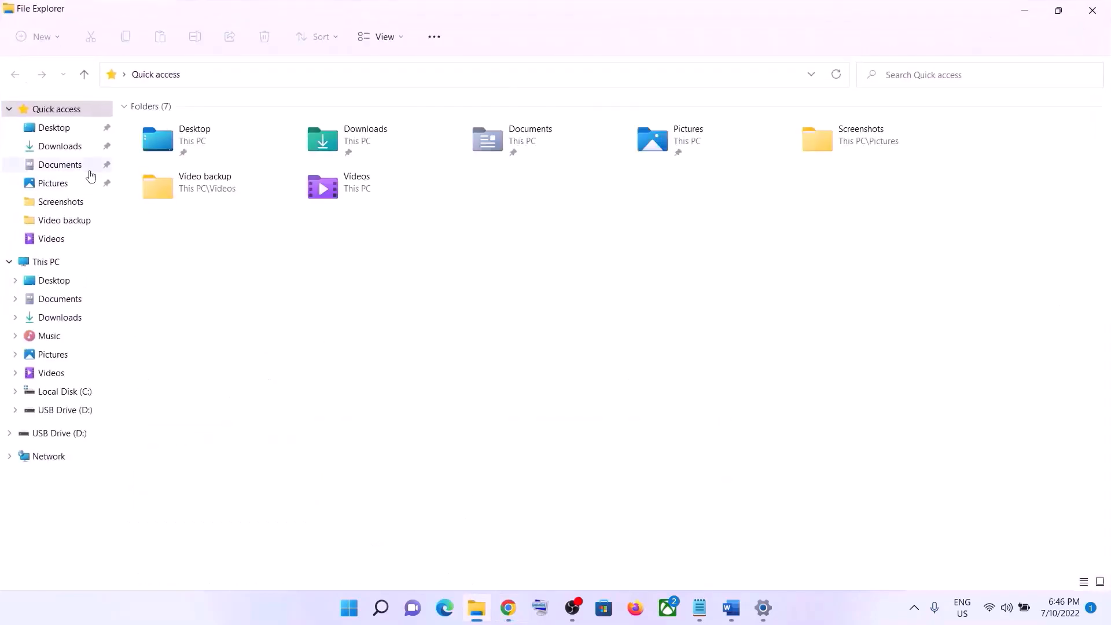
{"action": "left_click", "coordinate": [70, 152]}
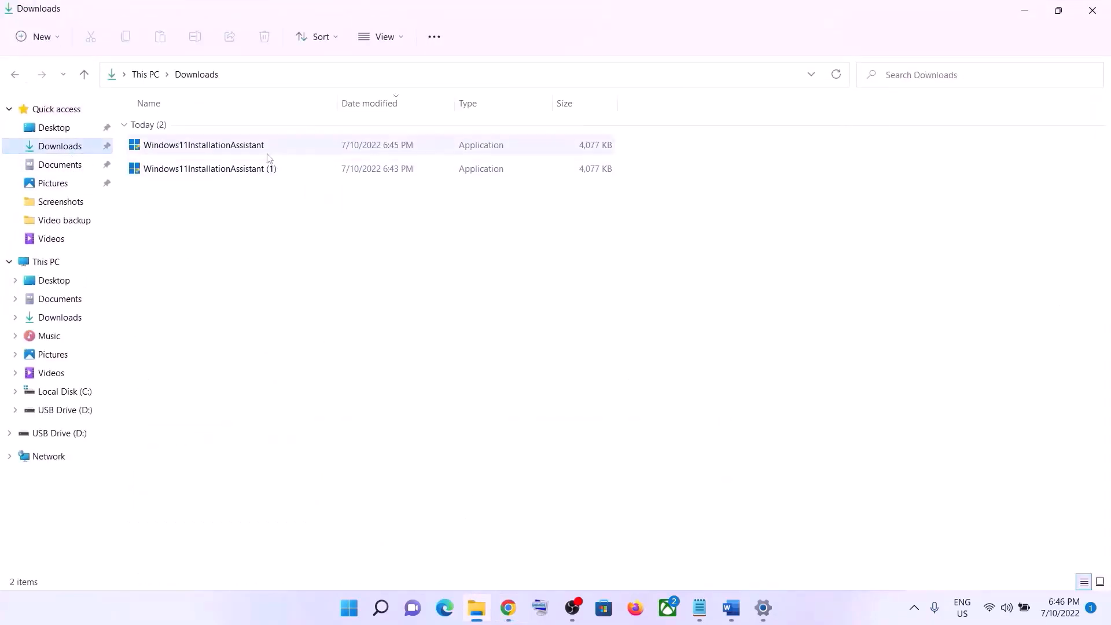
{"action": "left_click", "coordinate": [213, 149]}
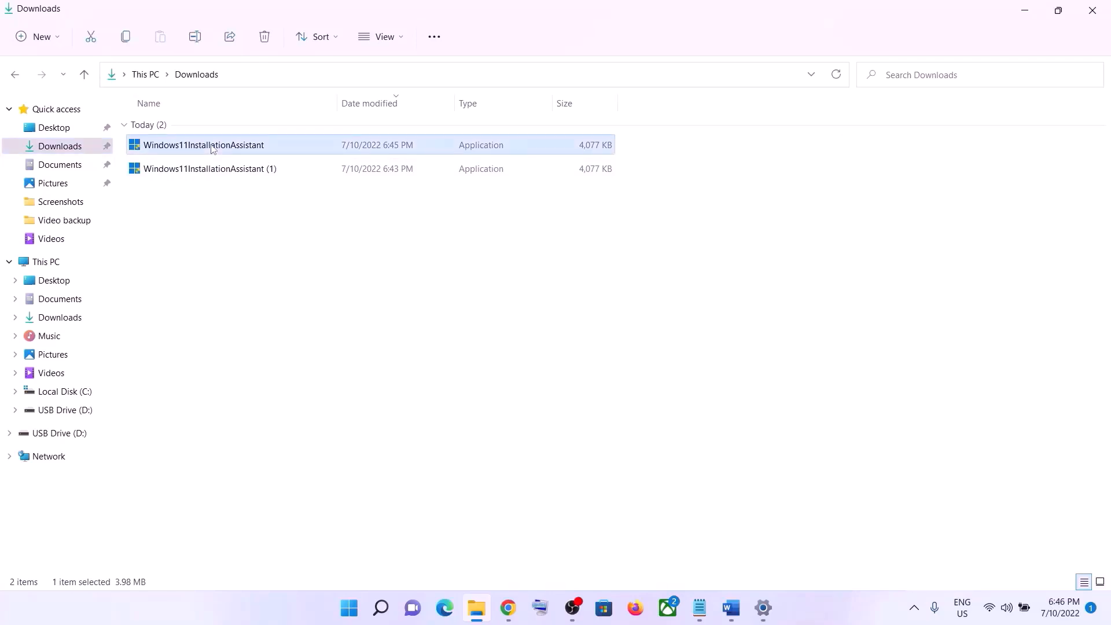
{"action": "right_click", "coordinate": [212, 150]}
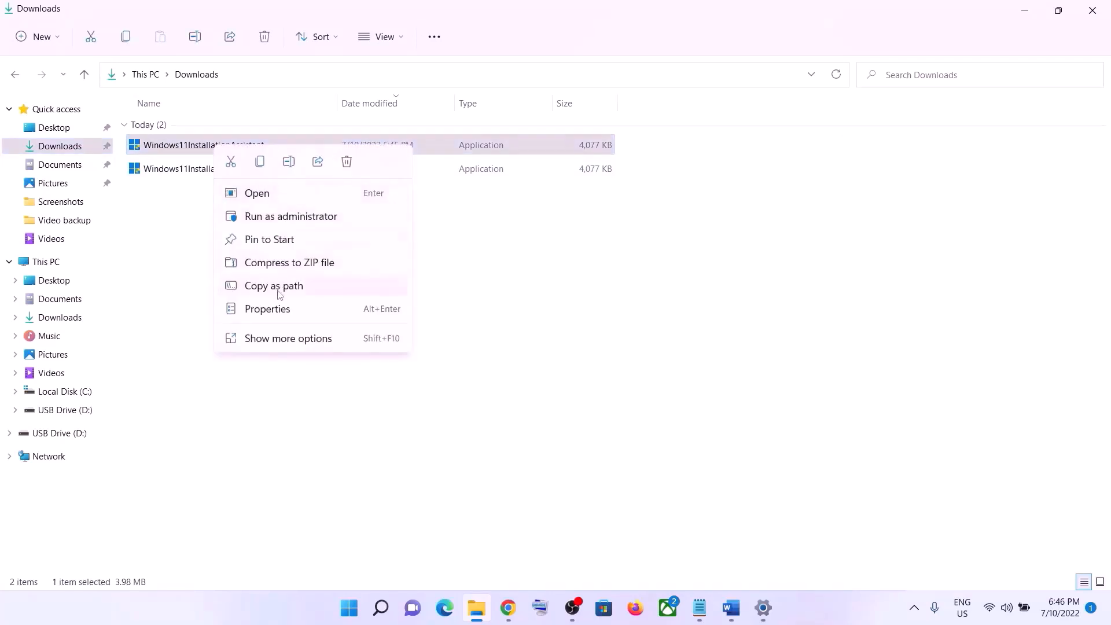
{"action": "left_click", "coordinate": [271, 310]}
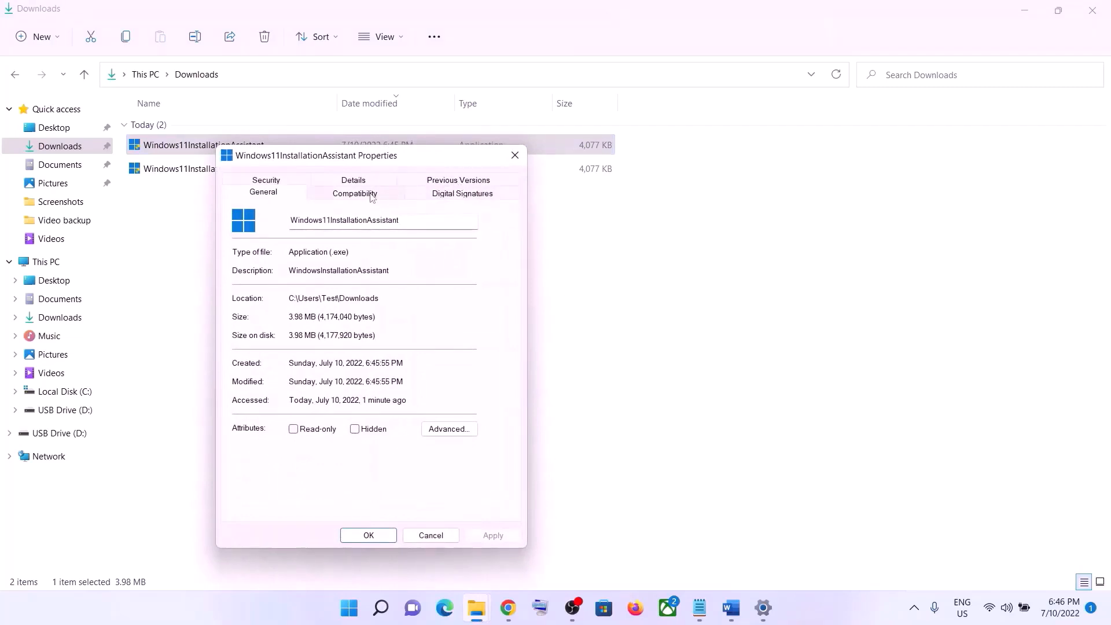
{"action": "left_click", "coordinate": [373, 196]}
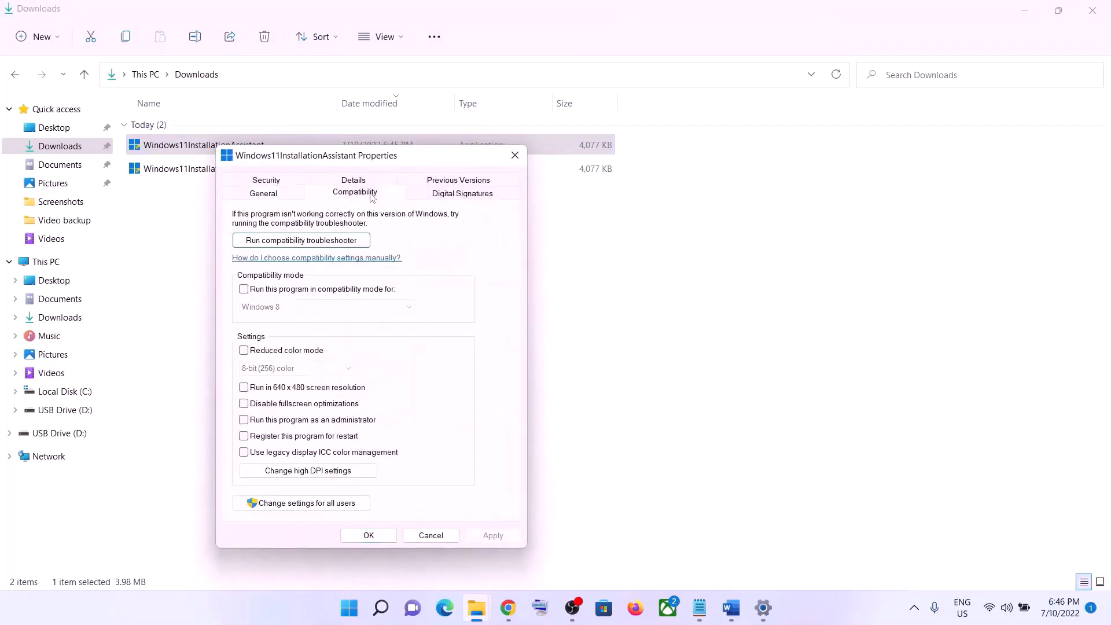
Set the Installation Assistant to run in compatibility mode for Windows 7, apply the change, and put File Explorer away
{"action": "left_click", "coordinate": [243, 290]}
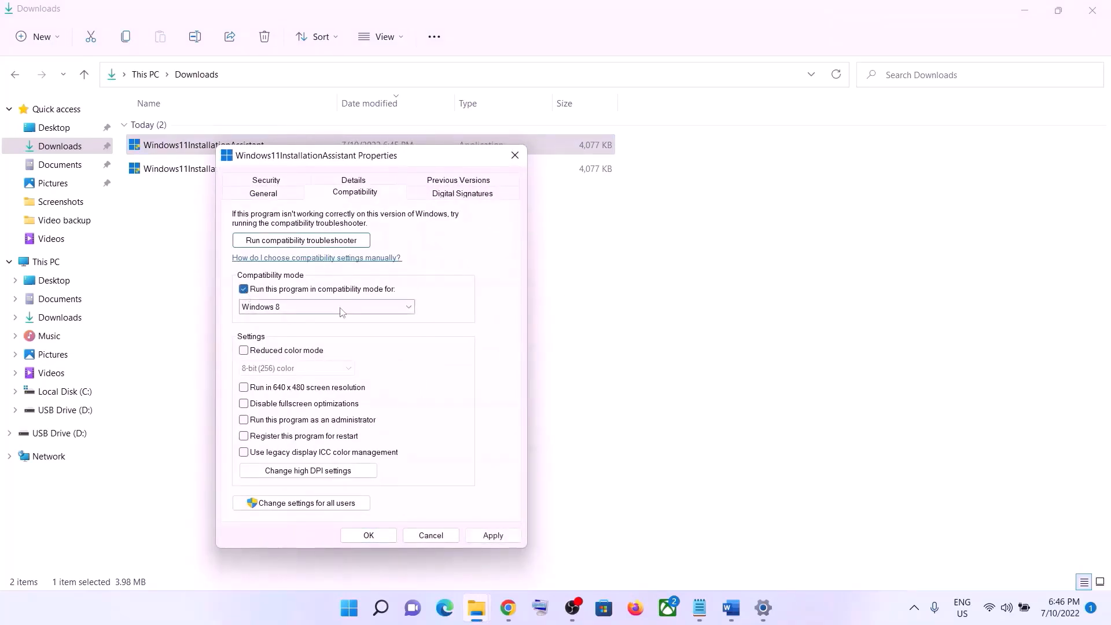
{"action": "left_click", "coordinate": [376, 306]}
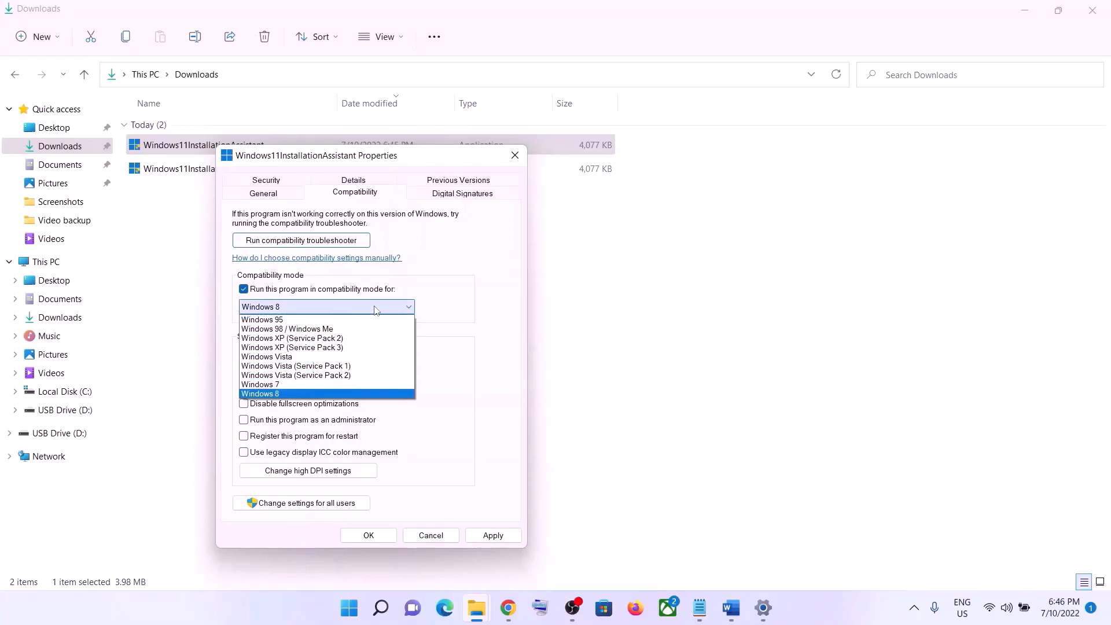
{"action": "left_click", "coordinate": [277, 384]}
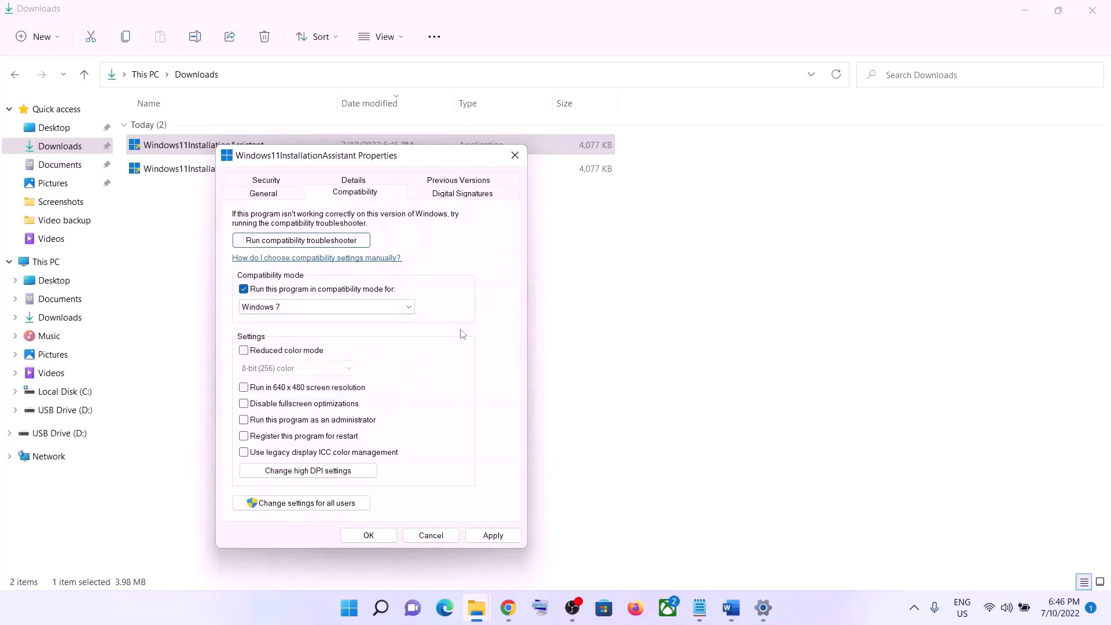
{"action": "left_click", "coordinate": [493, 535]}
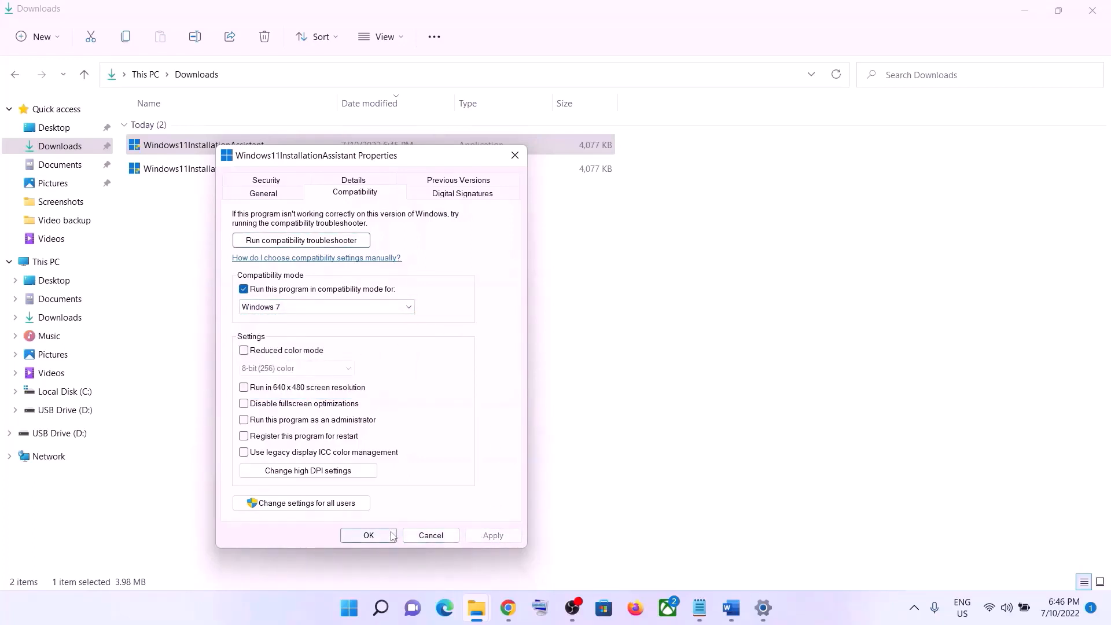
{"action": "left_click", "coordinate": [367, 535]}
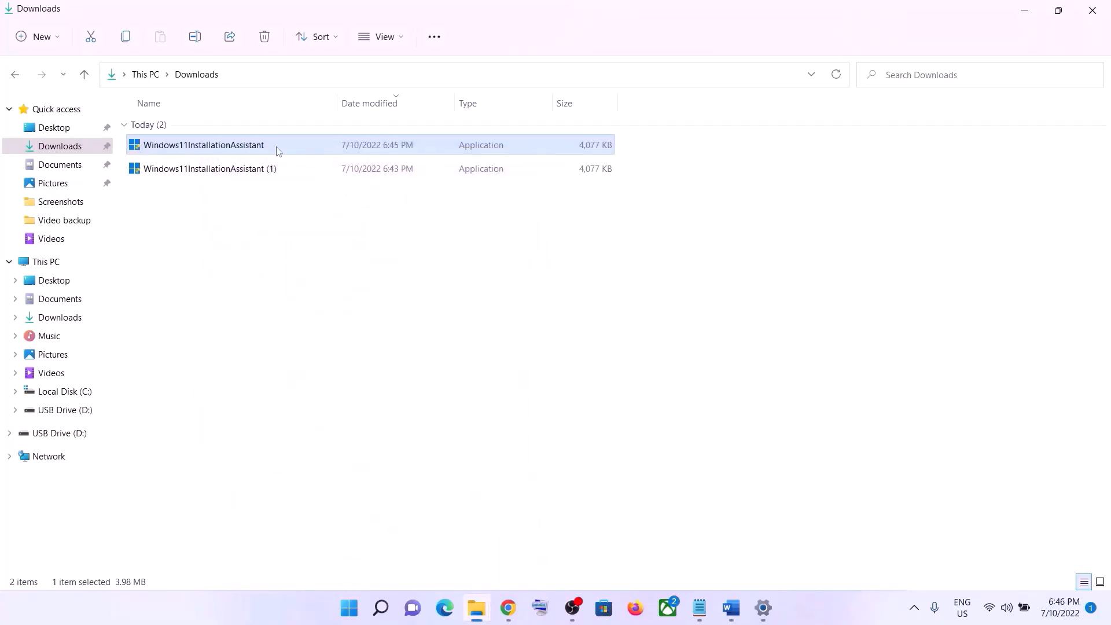
{"action": "left_click", "coordinate": [1035, 17]}
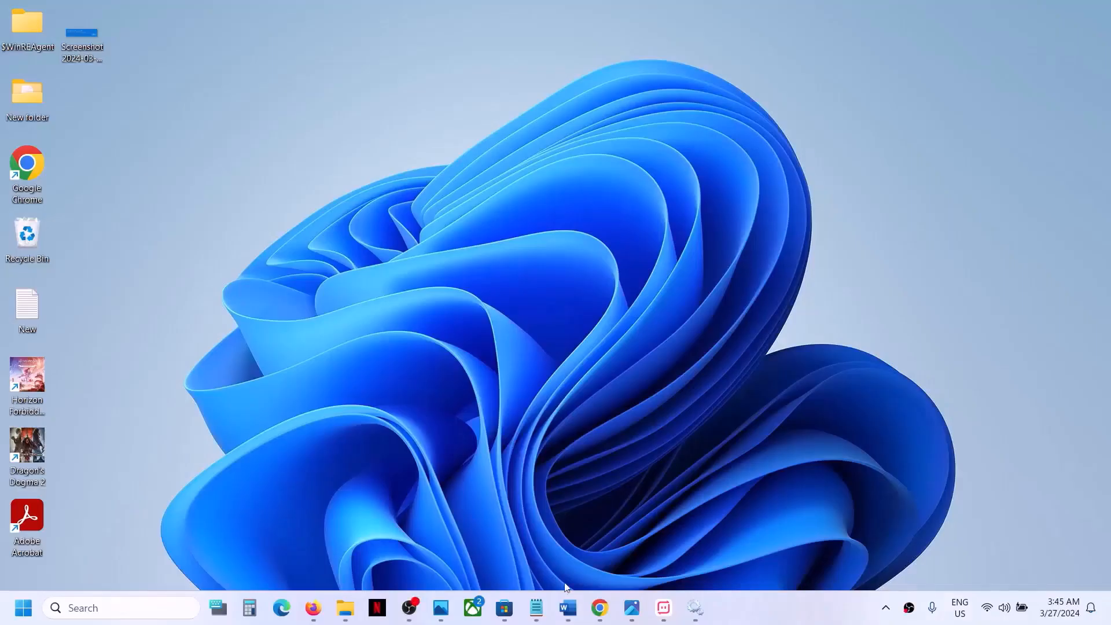
Copy the Microsoft Update Catalog link under step 4 of the Word instructions and open it in a new Chrome window
{"action": "left_click", "coordinate": [568, 608]}
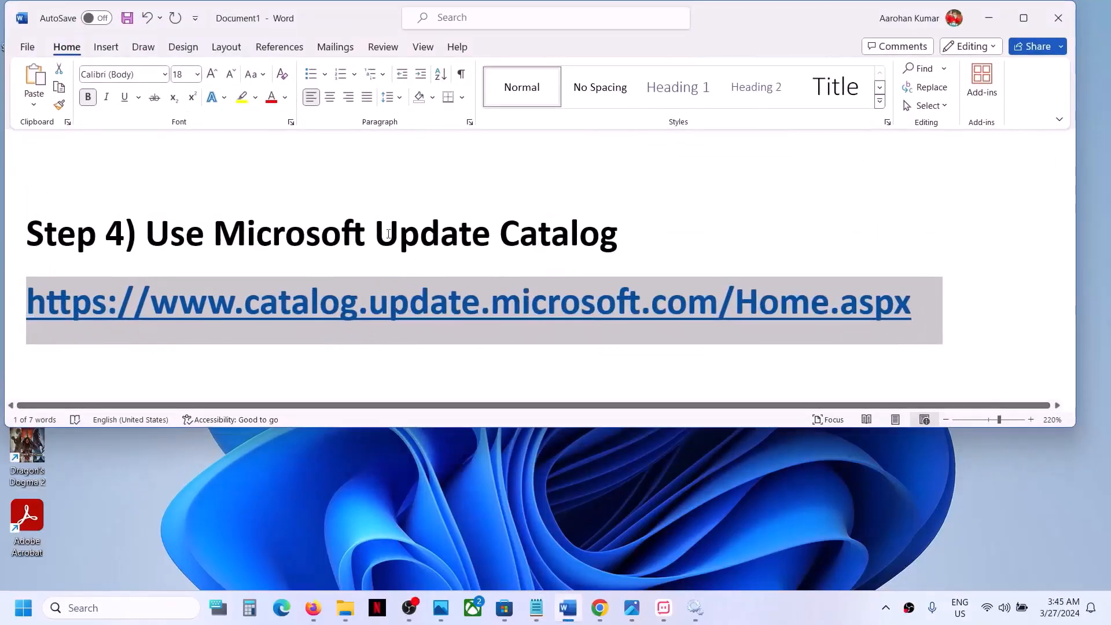
{"action": "right_click", "coordinate": [649, 305]}
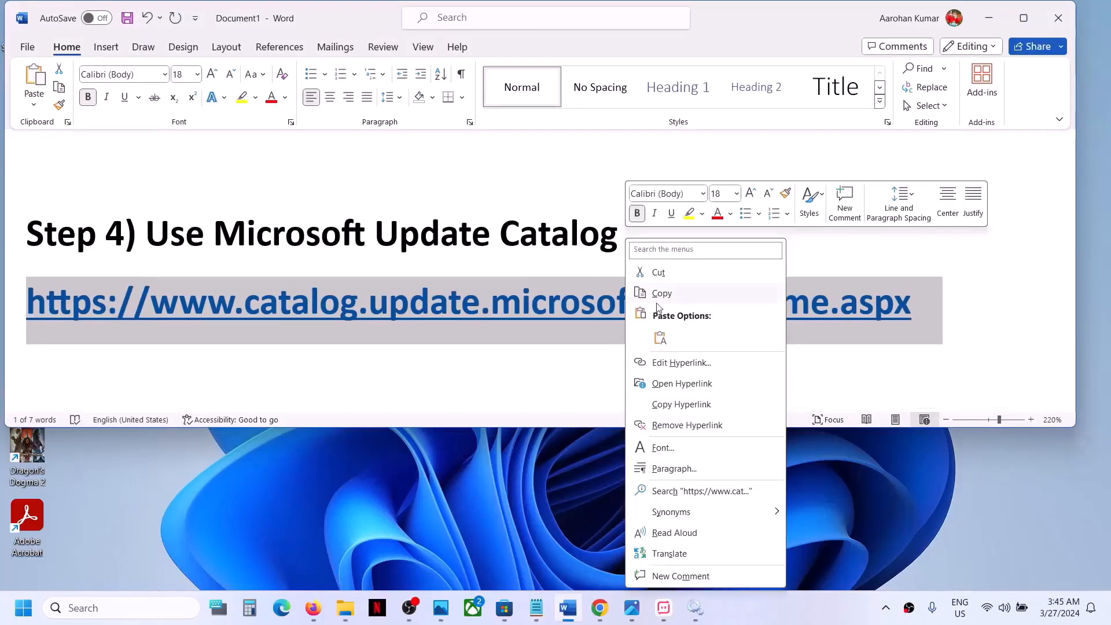
{"action": "left_click", "coordinate": [671, 295]}
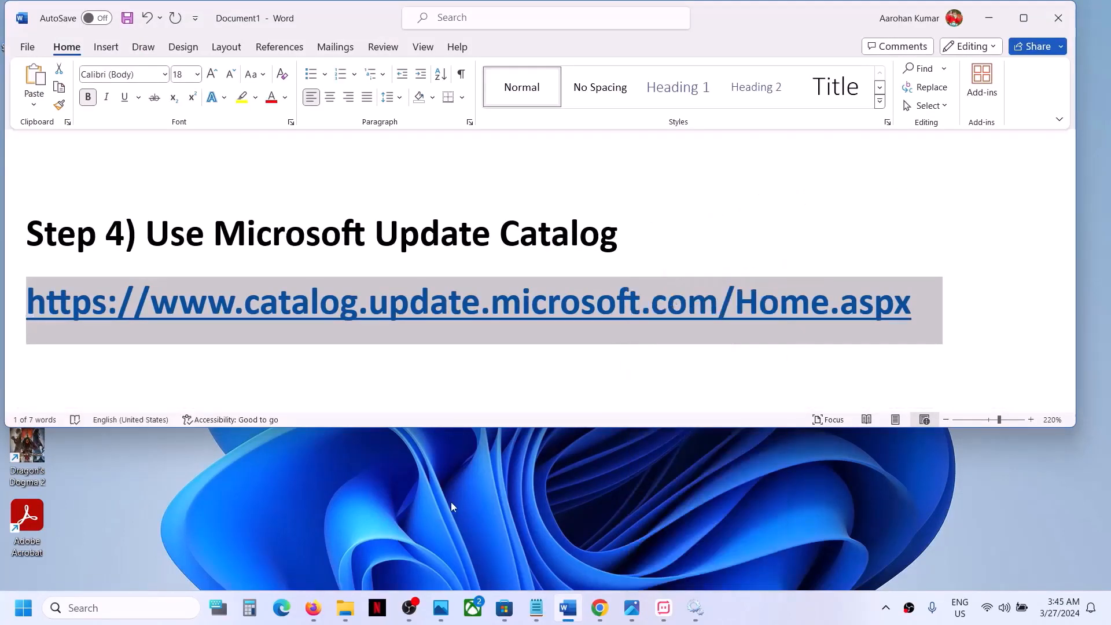
{"action": "right_click", "coordinate": [600, 608]}
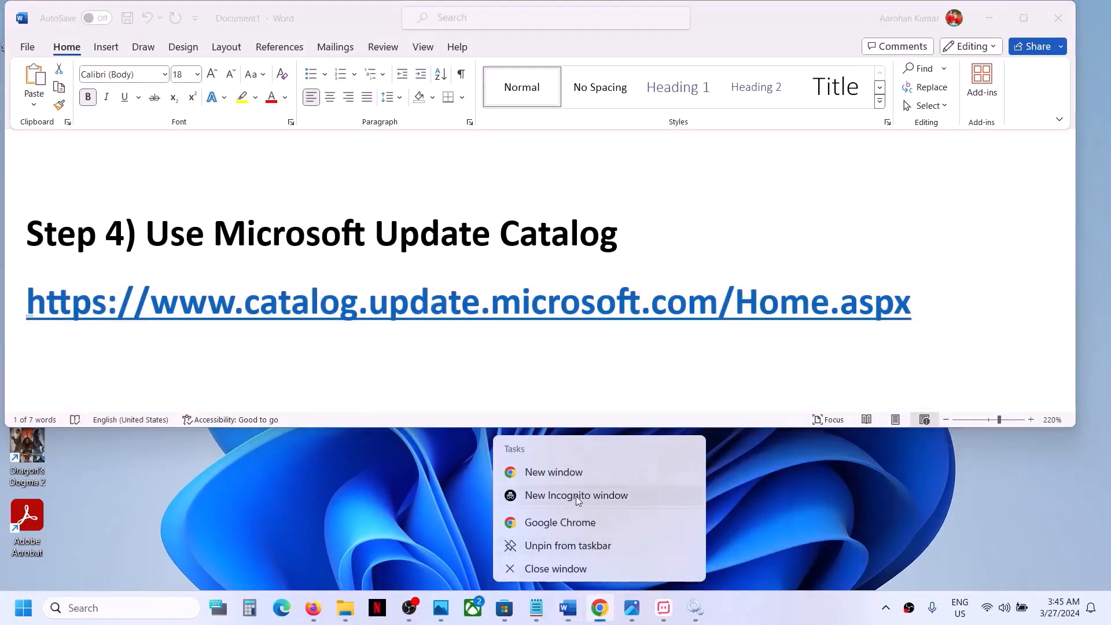
{"action": "left_click", "coordinate": [564, 523]}
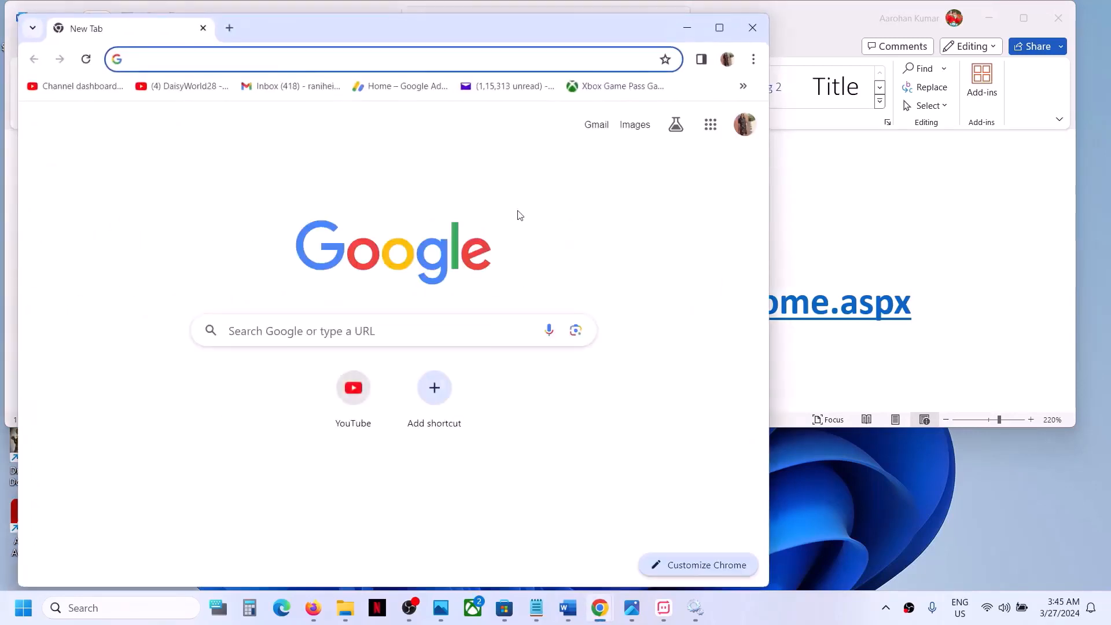
{"action": "key", "text": "ctrl+v"}
{"action": "key", "text": "Return"}
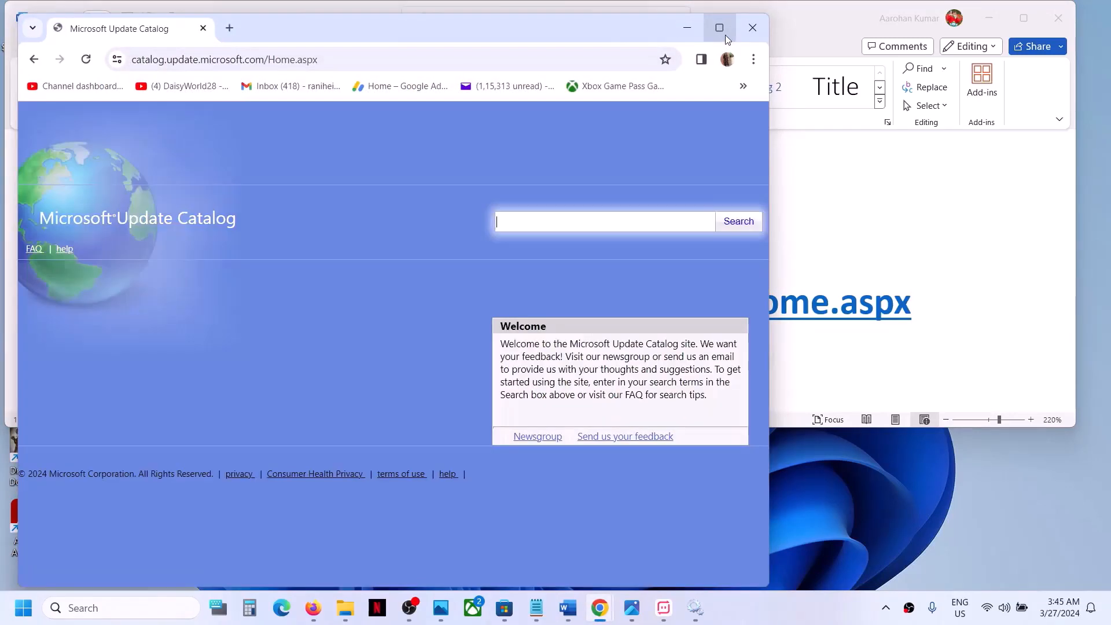
Maximize the browser window and search the Microsoft Update Catalog for KB5035942
{"action": "left_click", "coordinate": [725, 35]}
{"action": "left_click", "coordinate": [857, 205]}
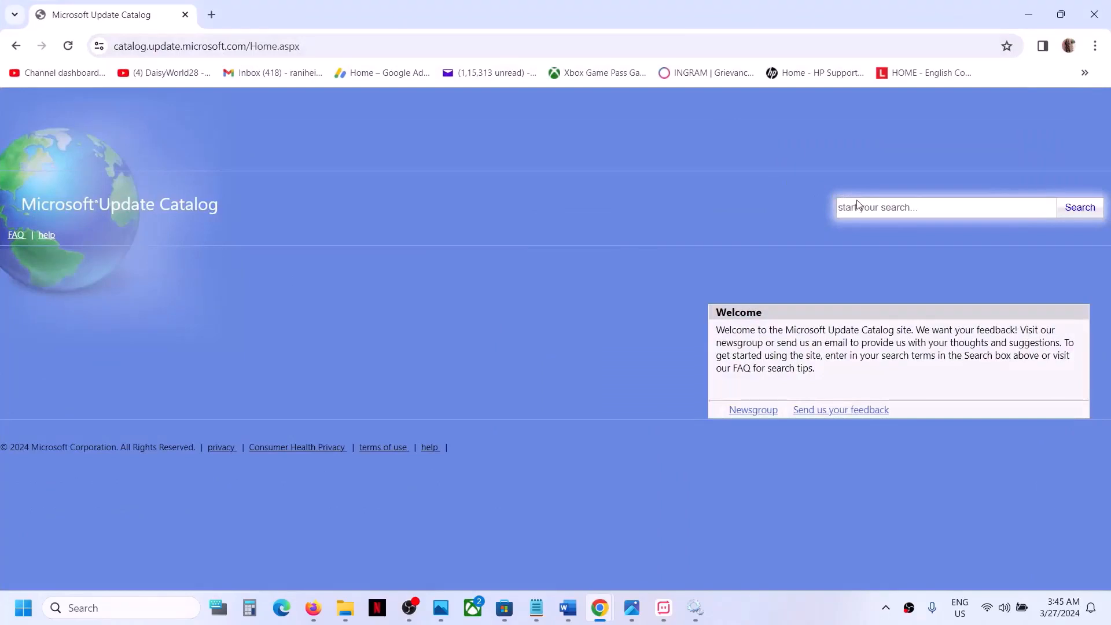
{"action": "left_click", "coordinate": [859, 206]}
{"action": "type", "text": "KB5035942"}
{"action": "left_click", "coordinate": [1087, 213]}
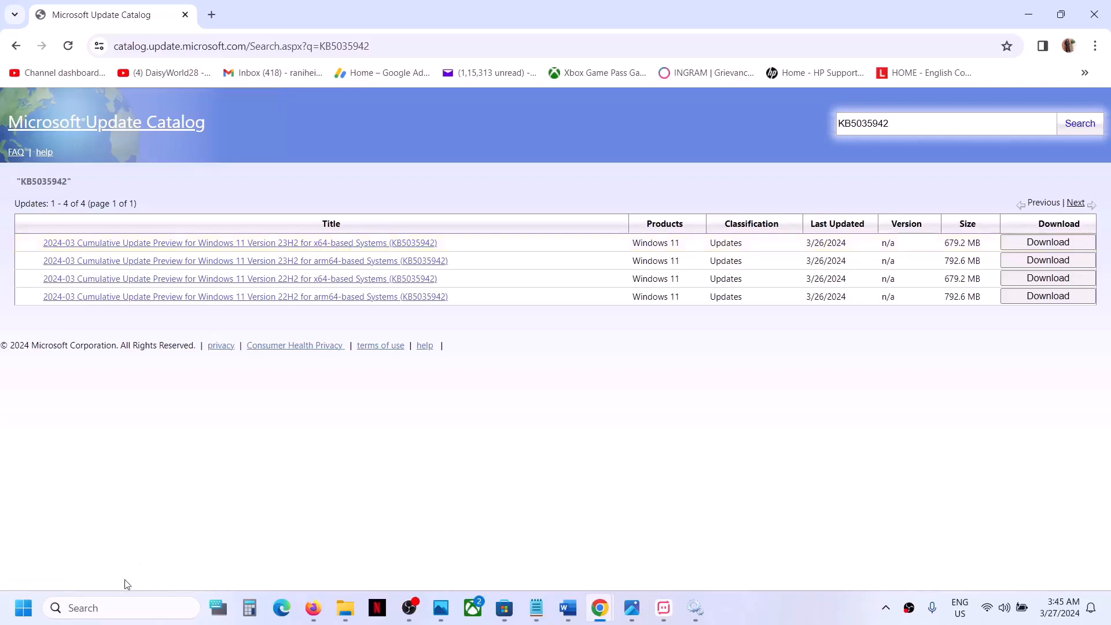
Run winver from Windows search to check the installed Windows version, and return to the catalog results
{"action": "left_click", "coordinate": [97, 605]}
{"action": "type", "text": "winve"}
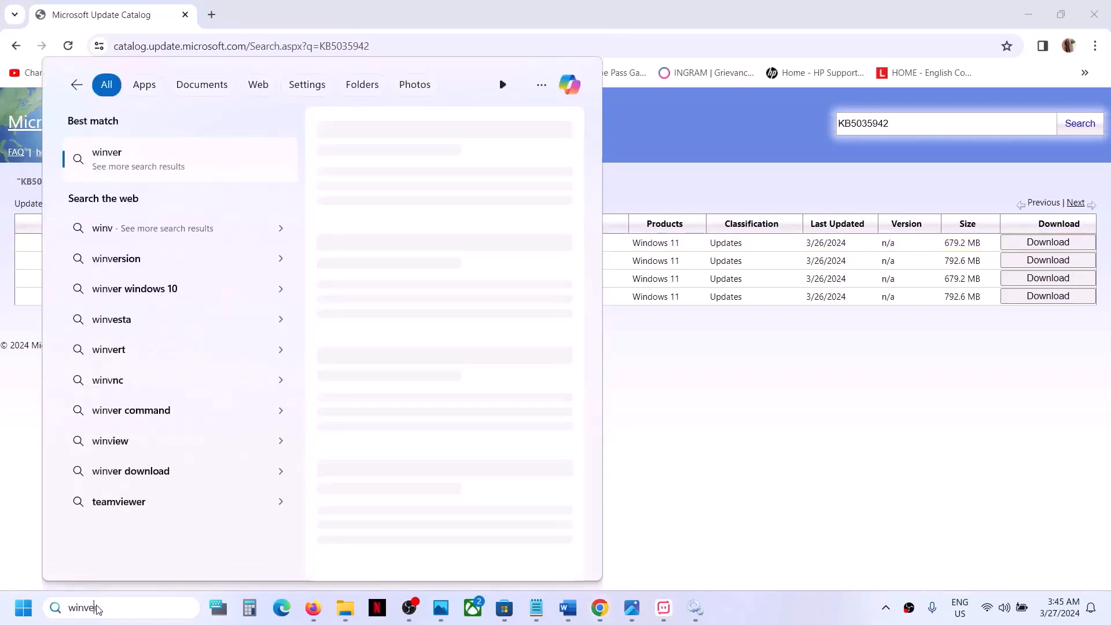
{"action": "type", "text": "r"}
{"action": "left_click_drag", "start_coordinate": [116, 610], "coordinate": [2, 607]}
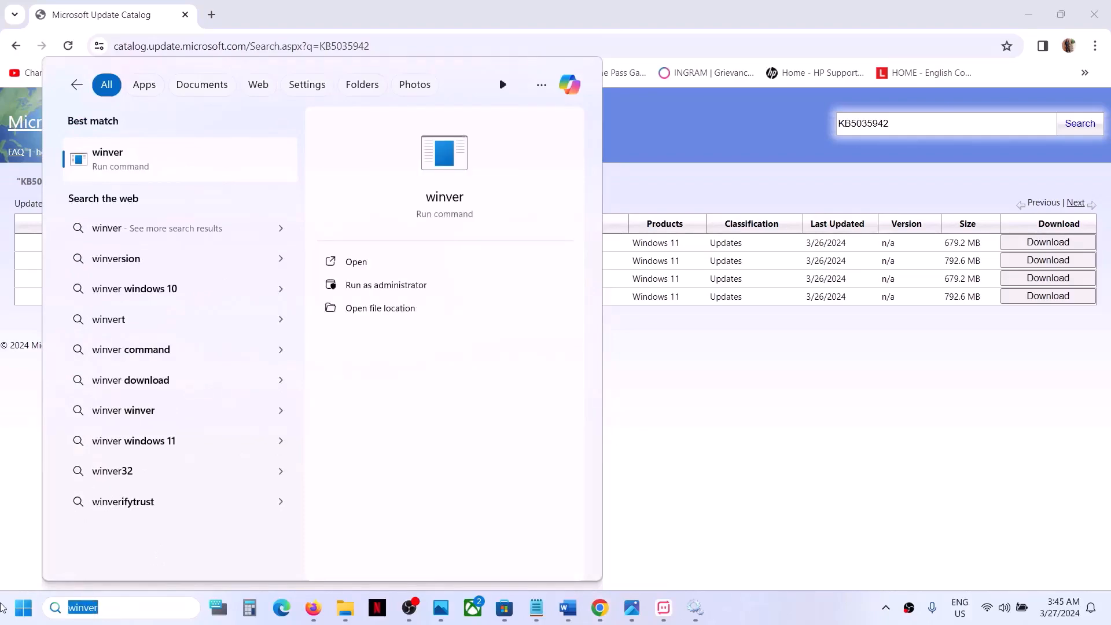
{"action": "left_click", "coordinate": [137, 168]}
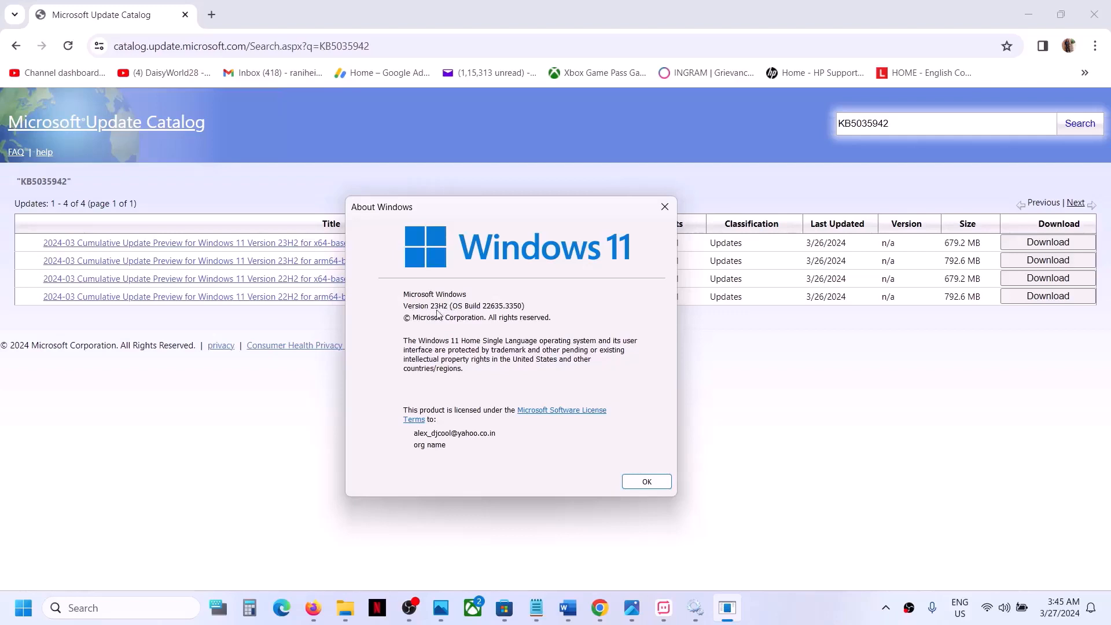
{"action": "left_click", "coordinate": [211, 479]}
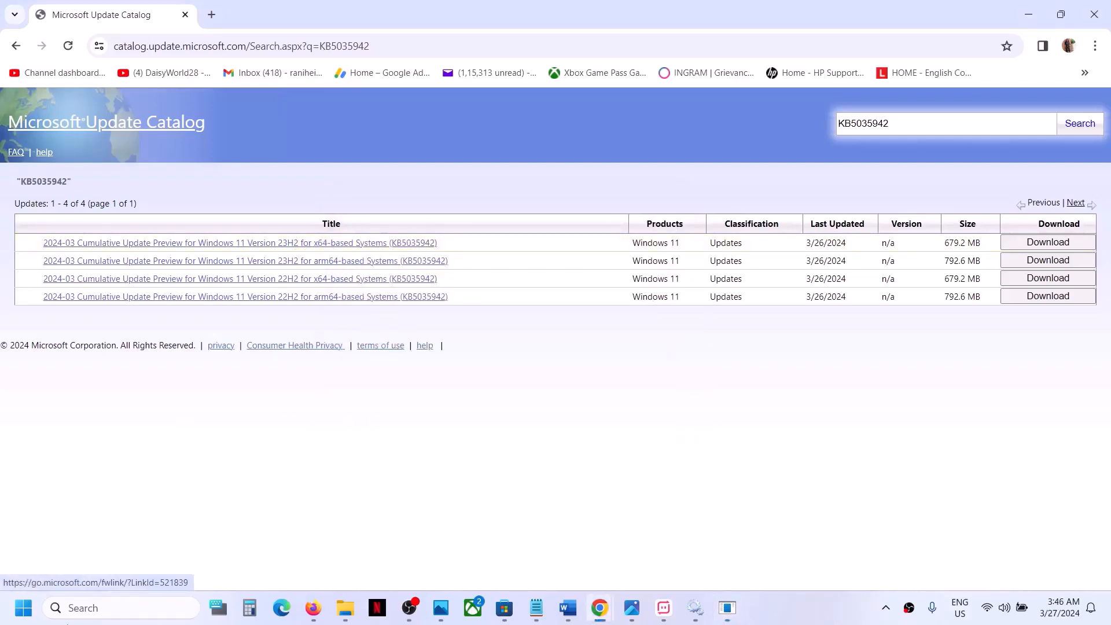
Check the system type in the device specifications on the Settings About page, highlight the processor architecture, and return to the catalog results
{"action": "left_click", "coordinate": [14, 621]}
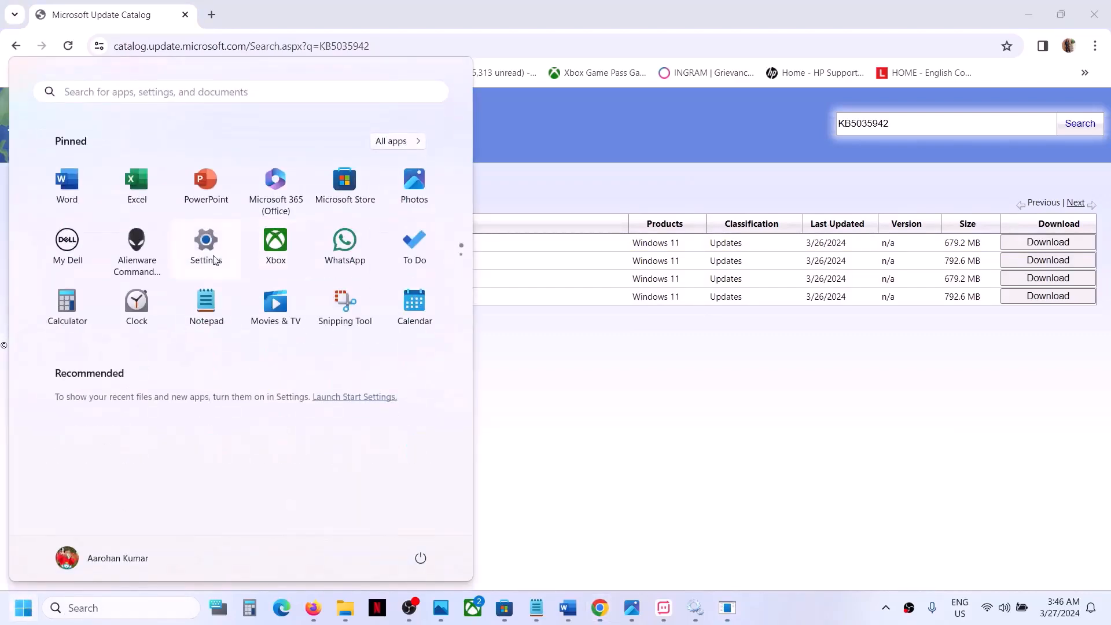
{"action": "left_click", "coordinate": [210, 250]}
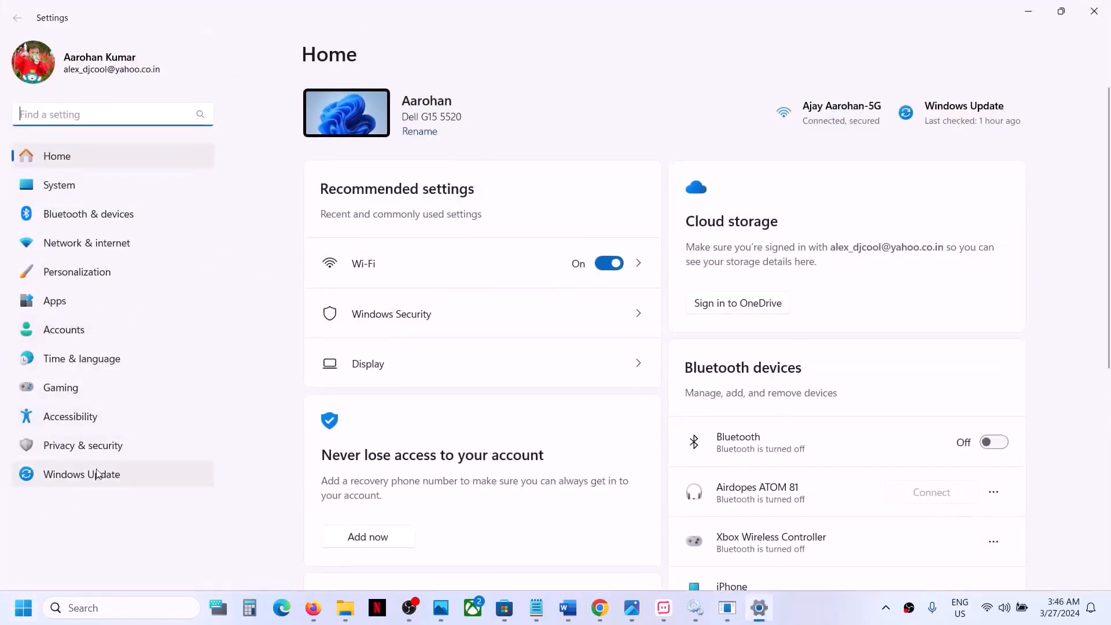
{"action": "left_click", "coordinate": [79, 184]}
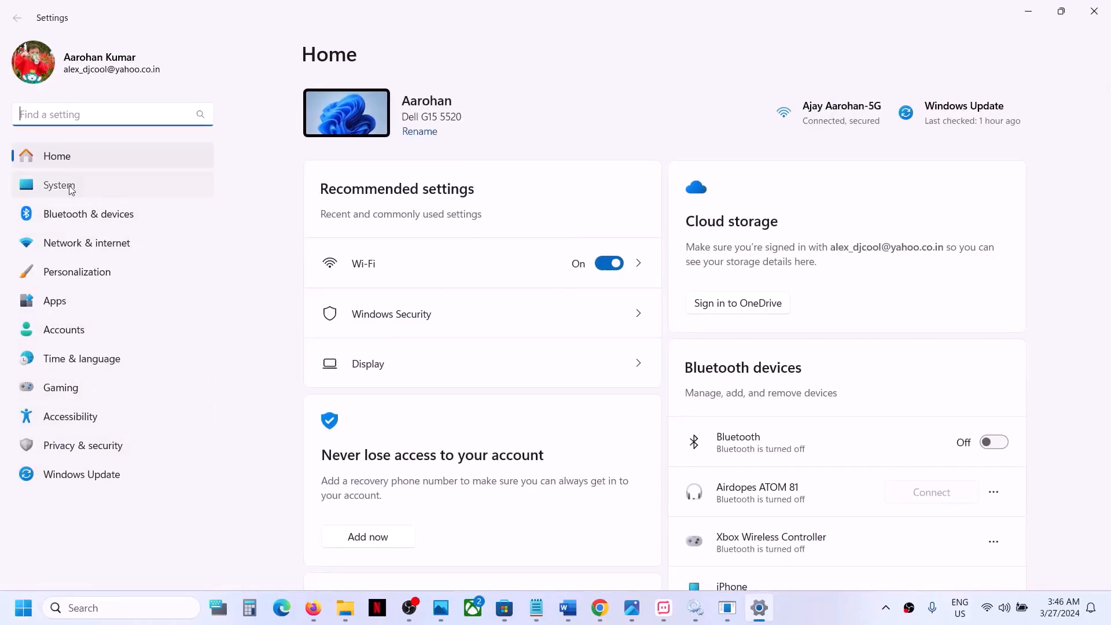
{"action": "scroll", "coordinate": [495, 350], "scroll_direction": "down", "scroll_amount": 10}
{"action": "scroll", "coordinate": [494, 351], "scroll_direction": "down", "scroll_amount": 2}
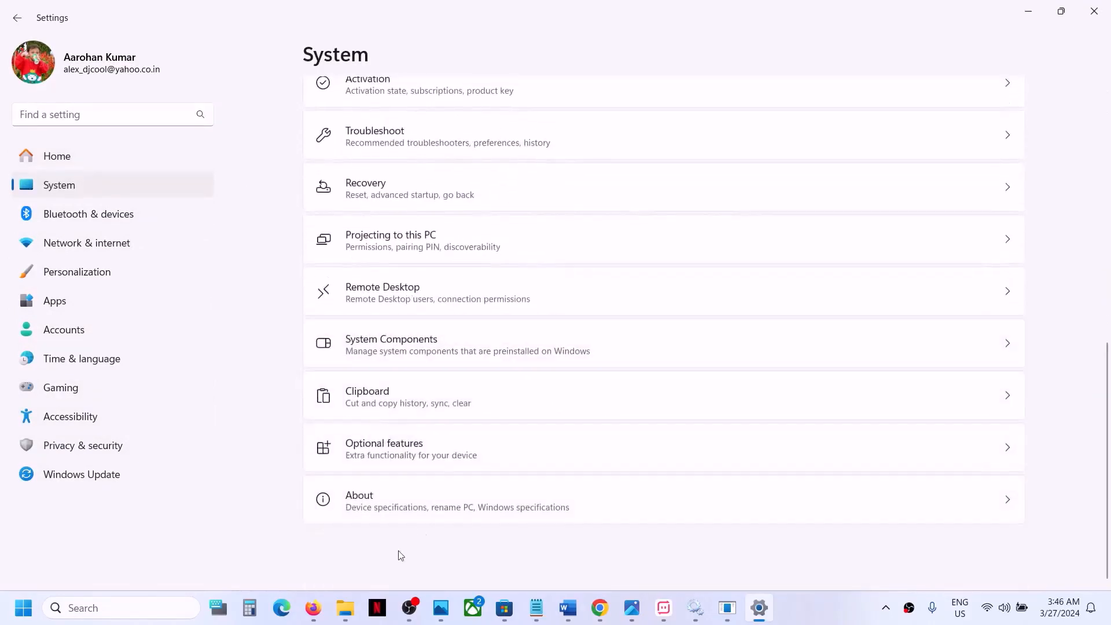
{"action": "left_click", "coordinate": [397, 509]}
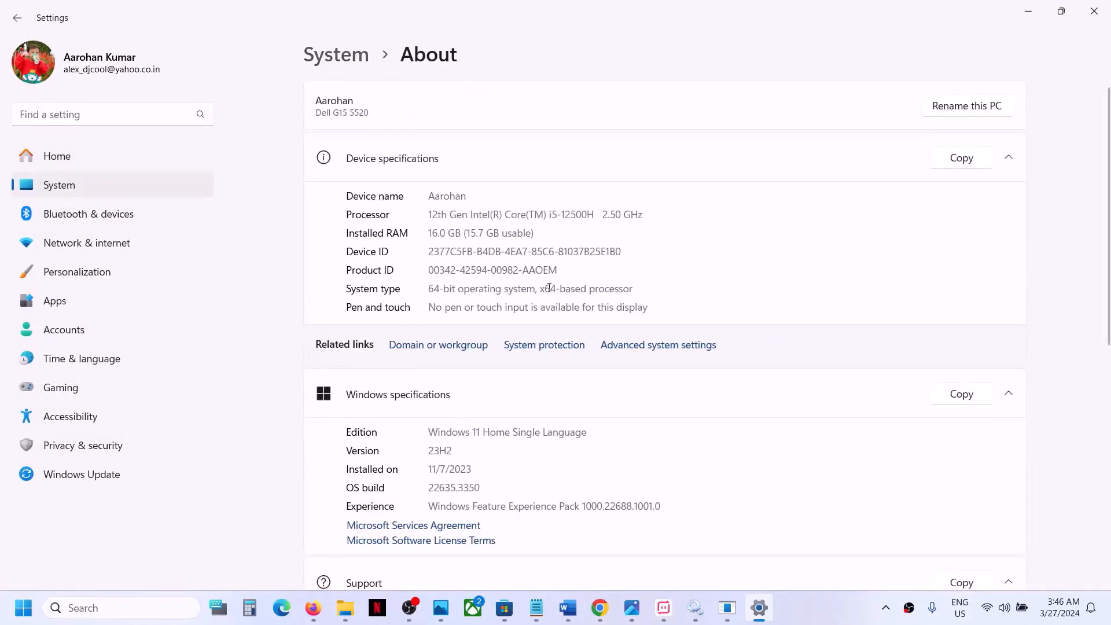
{"action": "left_click_drag", "start_coordinate": [543, 289], "coordinate": [616, 286]}
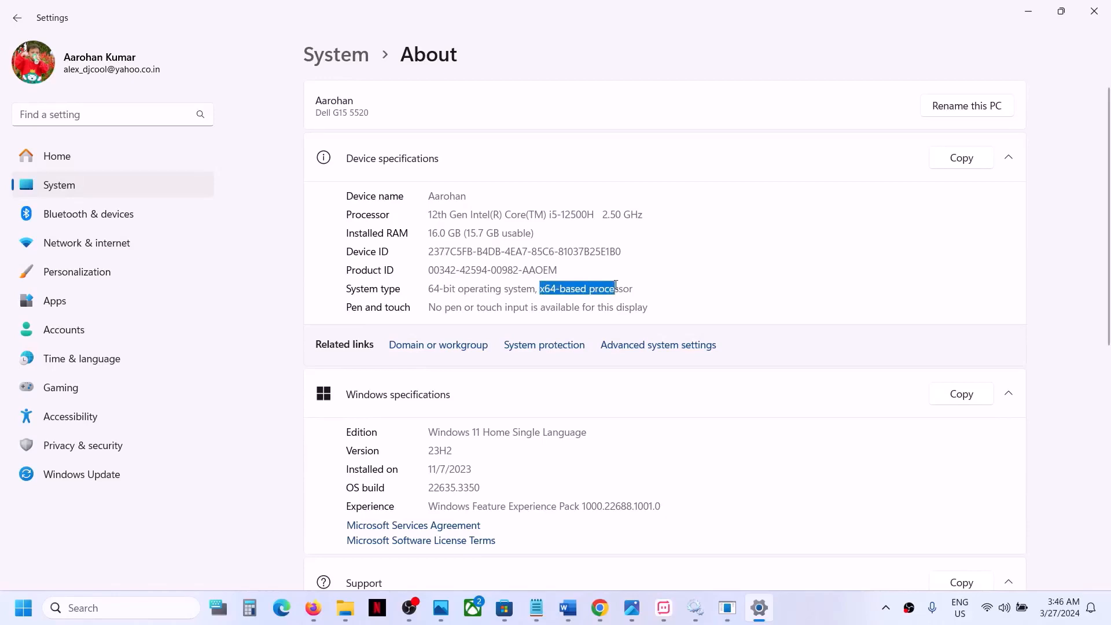
{"action": "left_click", "coordinate": [1029, 11]}
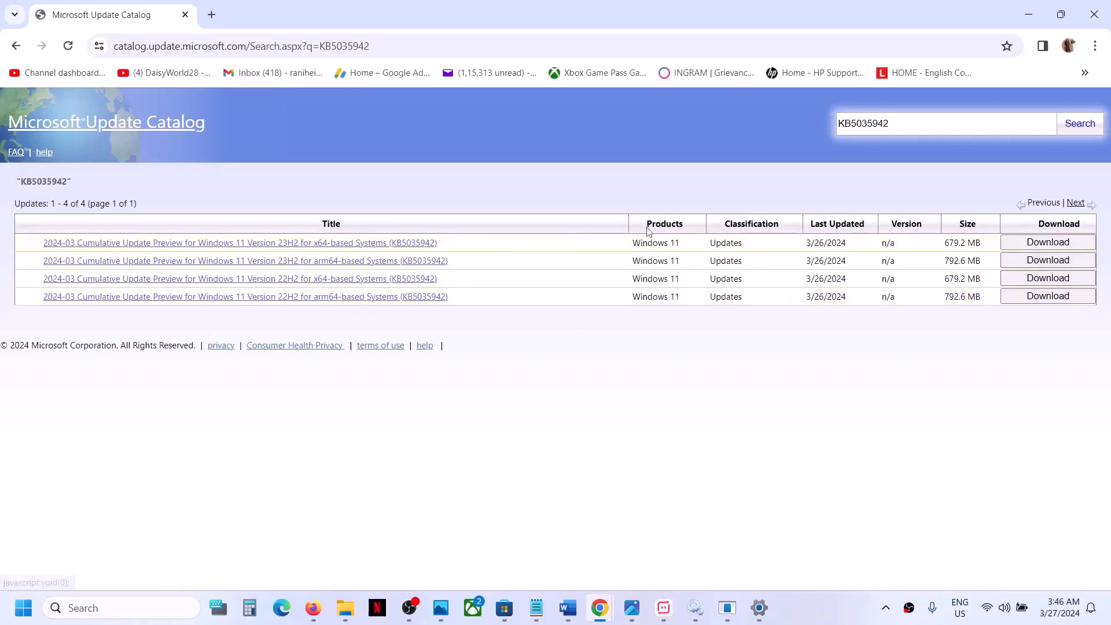
Download the .msu package for Windows 11 Version 23H2 x64-based Systems (KB5035942) and show its progress in the recent download history
{"action": "left_click", "coordinate": [1071, 243]}
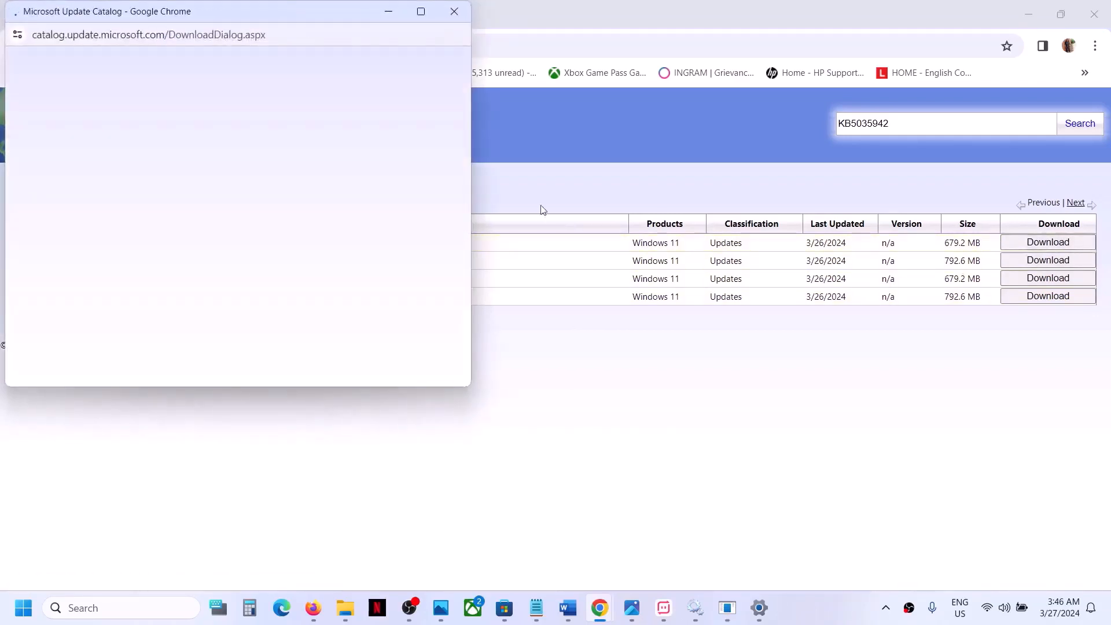
{"action": "left_click_drag", "start_coordinate": [272, 11], "coordinate": [544, 118]}
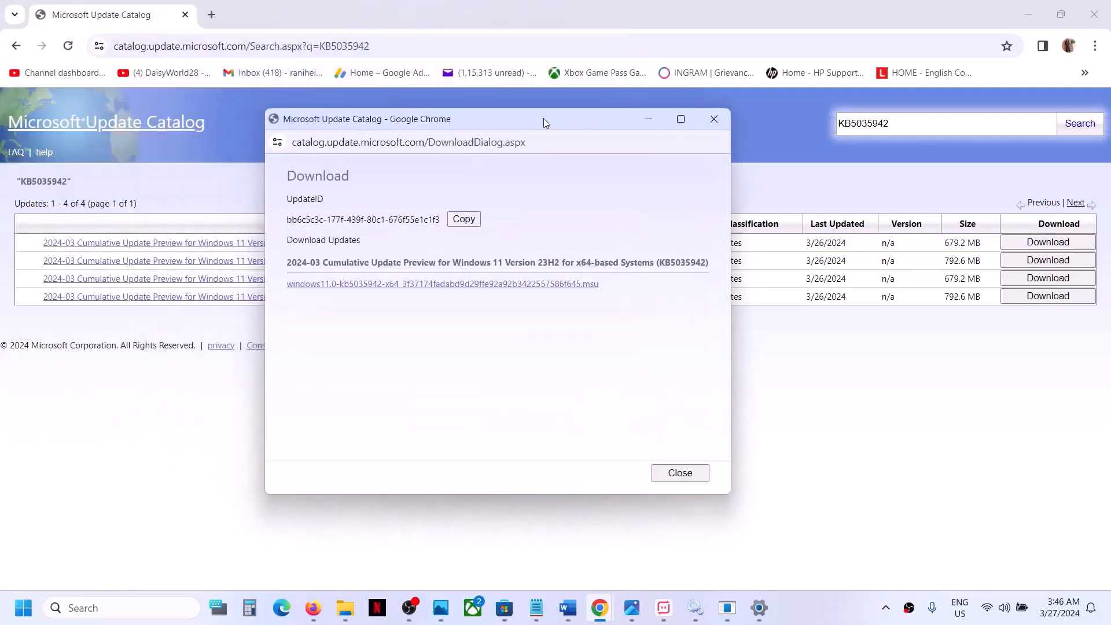
{"action": "left_click", "coordinate": [480, 285]}
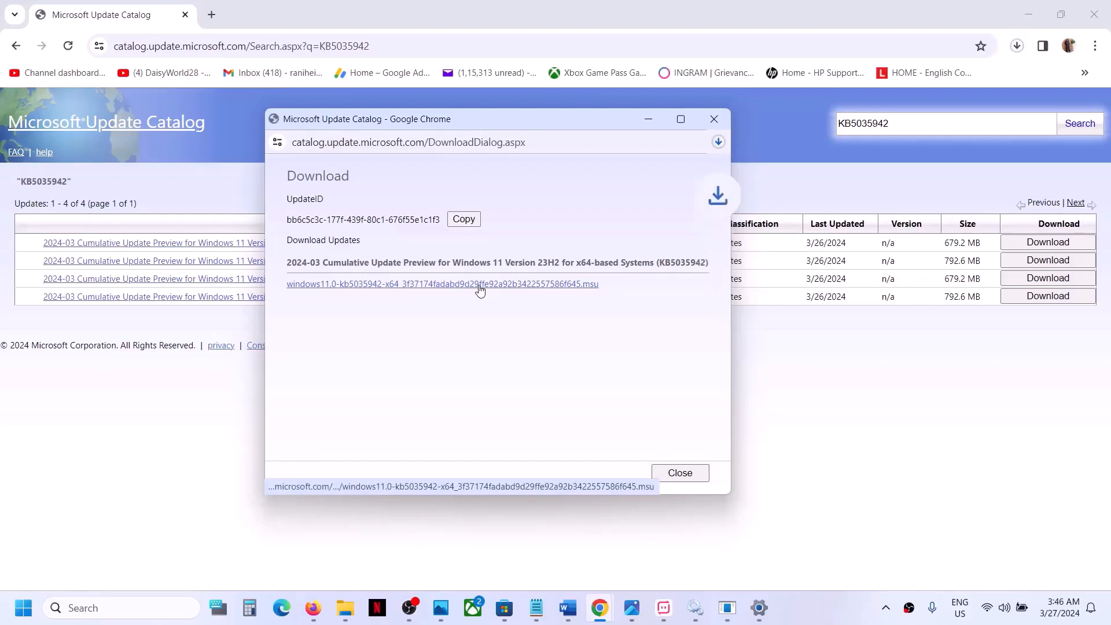
{"action": "left_click", "coordinate": [718, 143]}
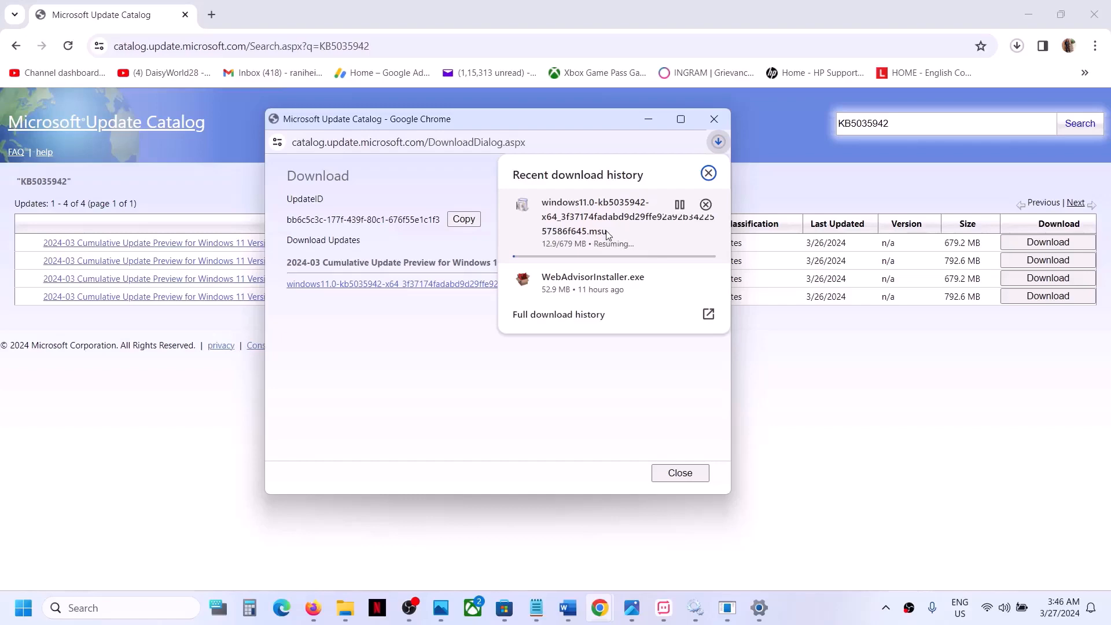
{"action": "left_click", "coordinate": [13, 609]}
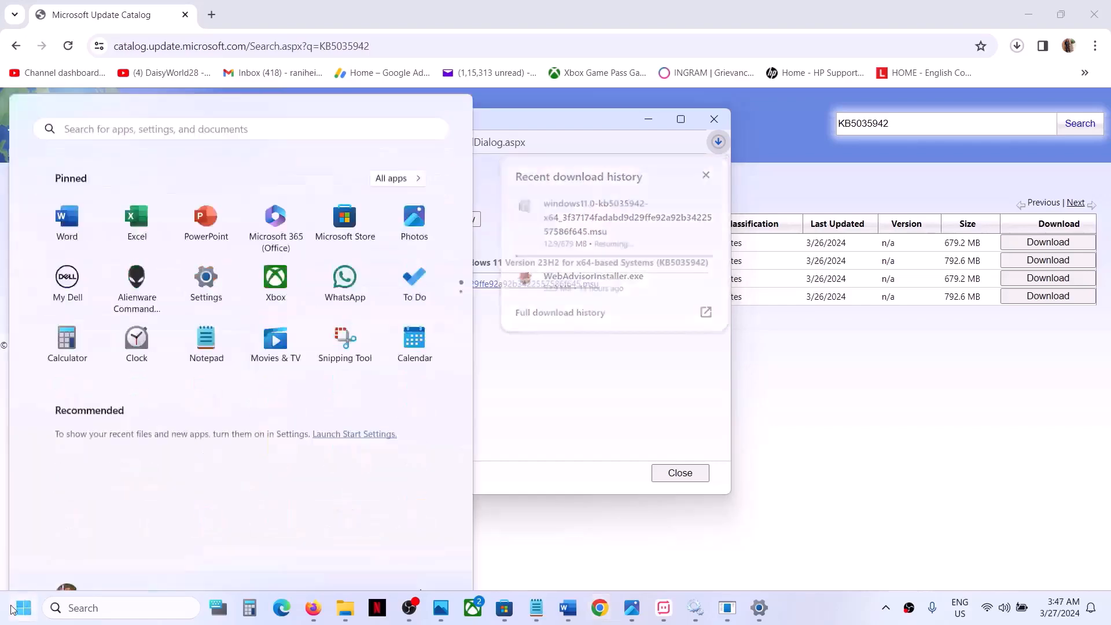
{"action": "left_click", "coordinate": [425, 559]}
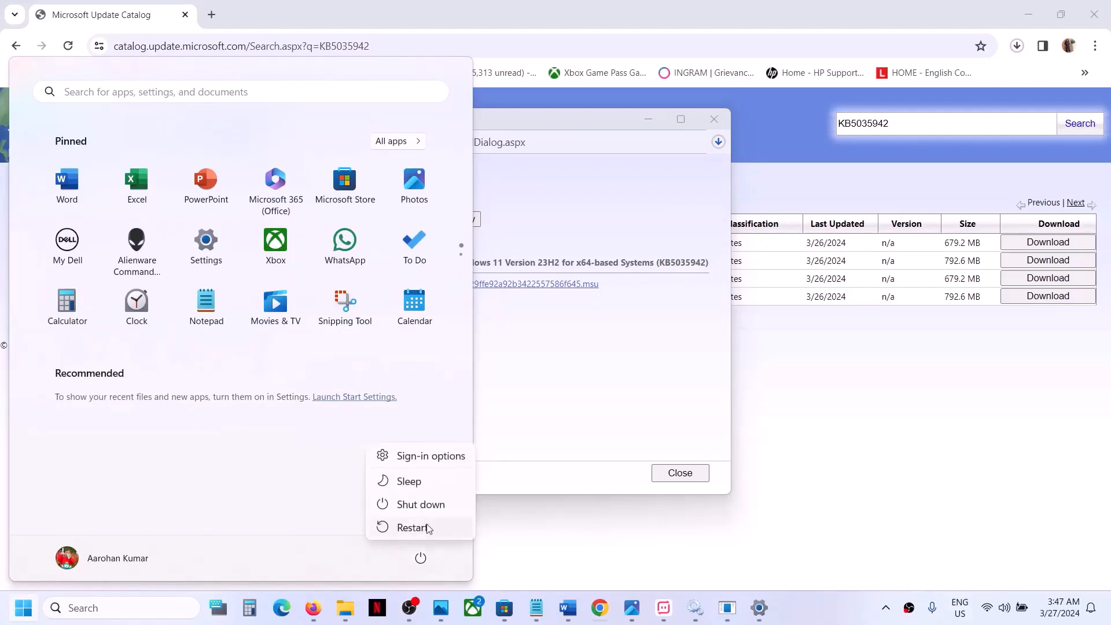
{"action": "key", "text": "Escape"}
{"action": "left_click", "coordinate": [631, 407]}
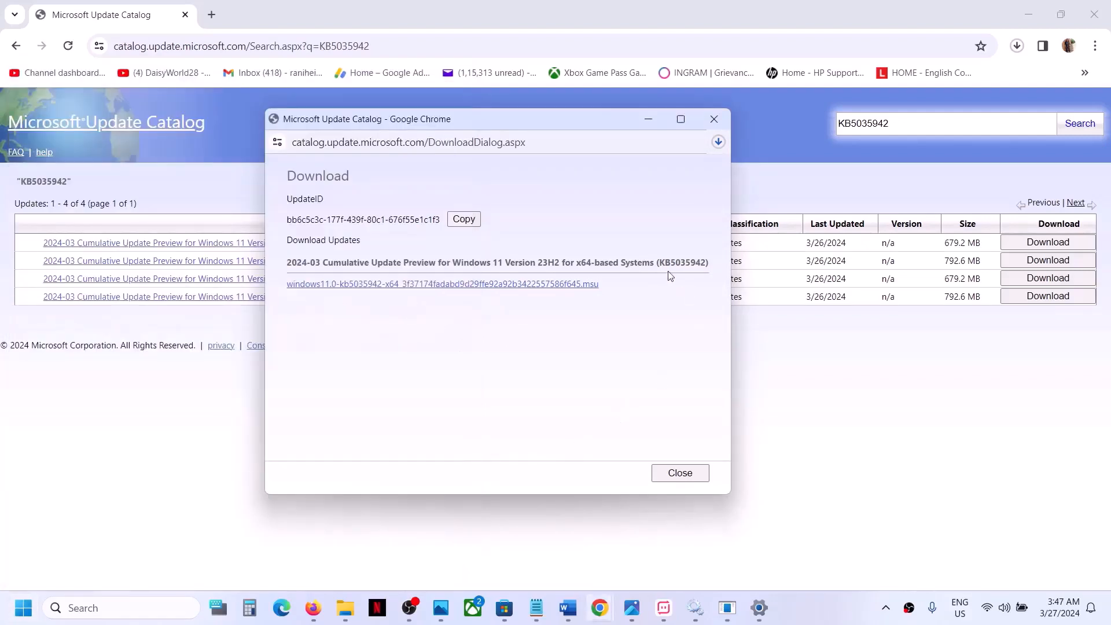
In the Word instructions, copy all step 5 commands from "SC config trustedinstaller start=auto" through "net start appidsvc"
{"action": "left_click", "coordinate": [848, 624]}
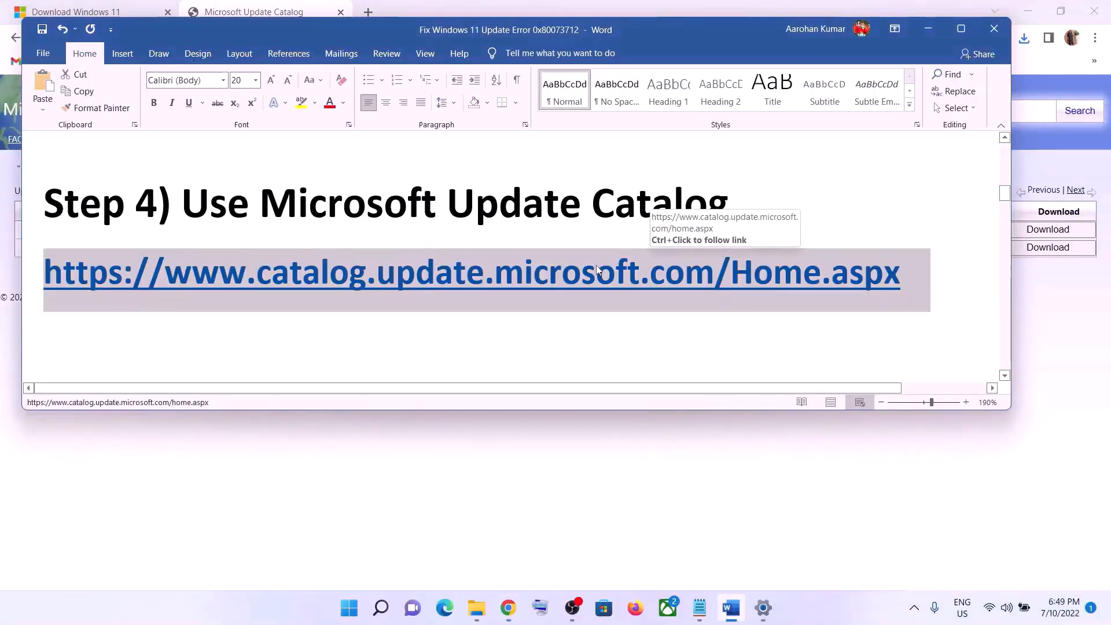
{"action": "scroll", "coordinate": [596, 265], "scroll_direction": "down", "scroll_amount": 3}
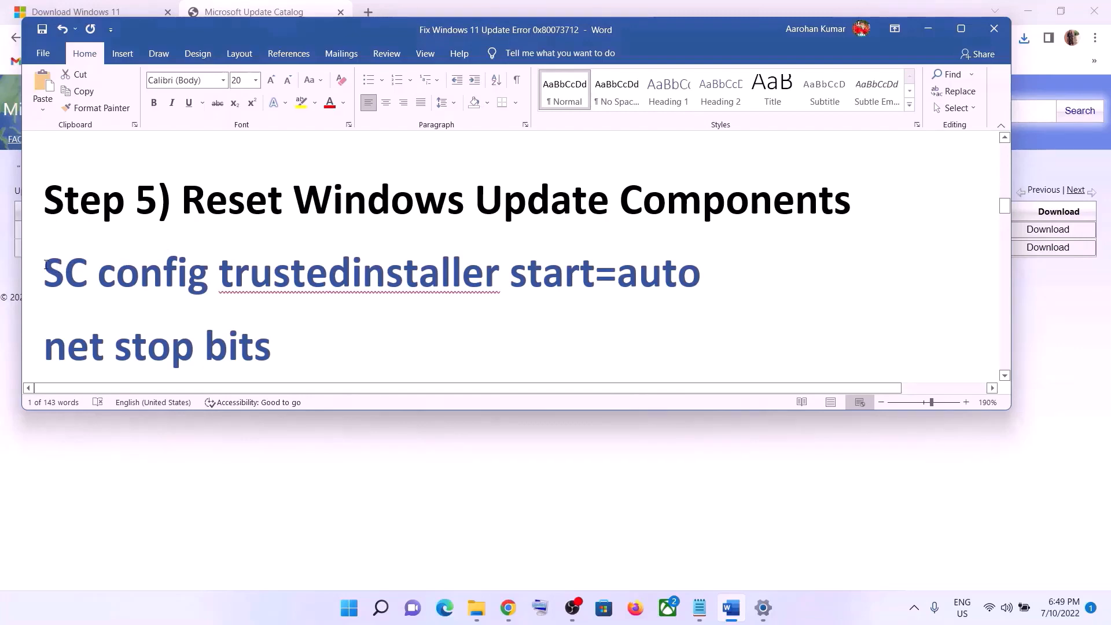
{"action": "left_click_drag", "start_coordinate": [45, 272], "coordinate": [342, 354]}
{"action": "right_click", "coordinate": [263, 238]}
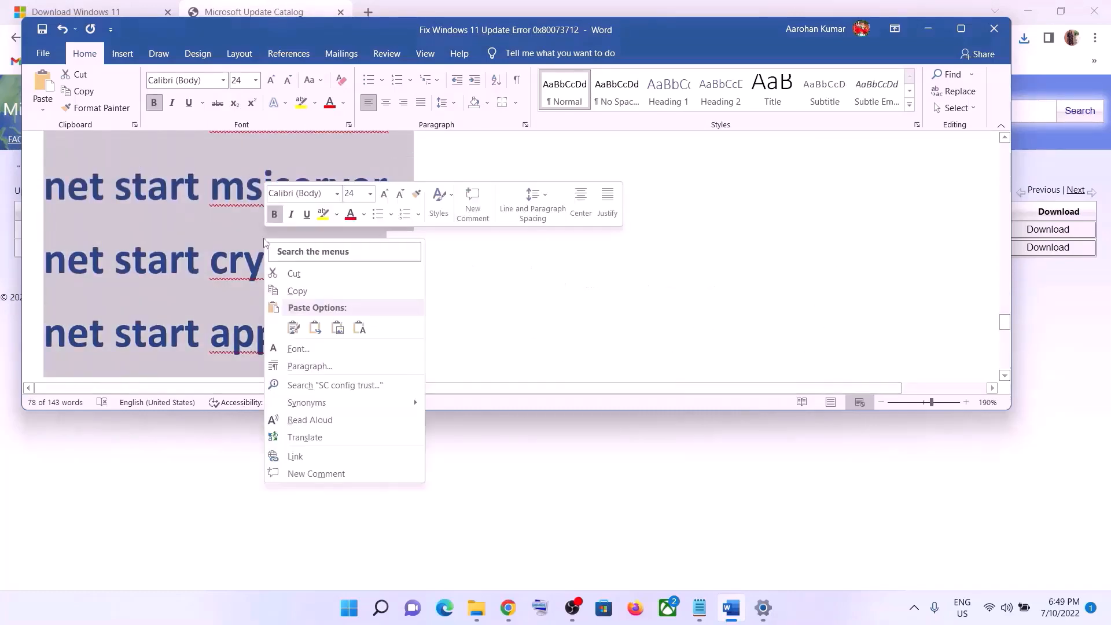
{"action": "left_click", "coordinate": [304, 286]}
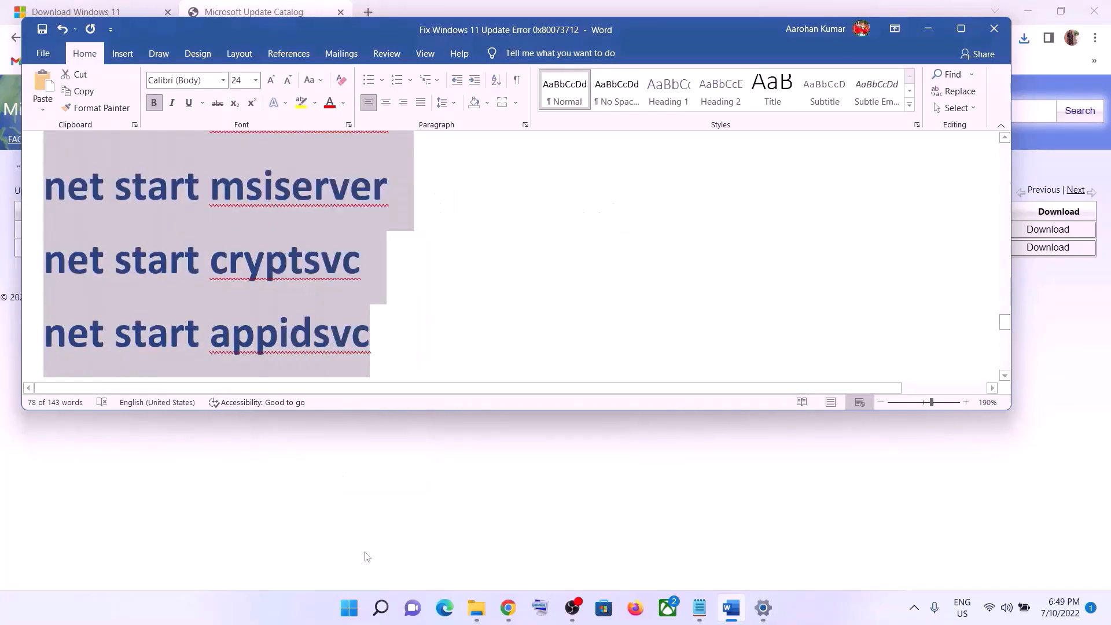
Find and open Notepad through Windows search, and paste the copied update reset commands into the blank document
{"action": "left_click", "coordinate": [347, 609]}
{"action": "type", "text": "note"}
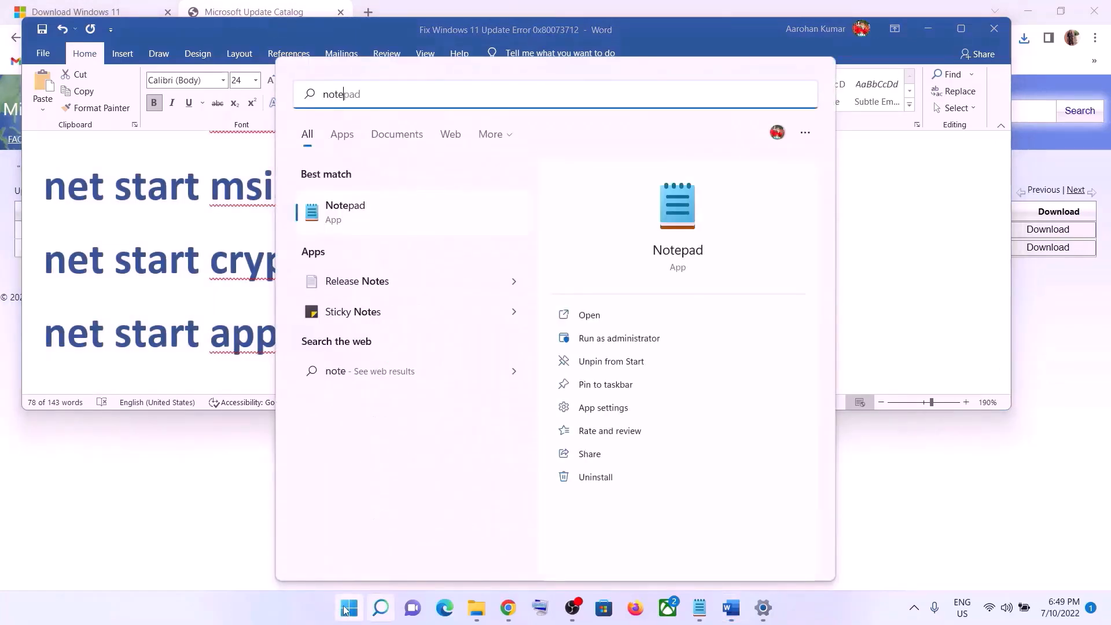
{"action": "left_click", "coordinate": [388, 199]}
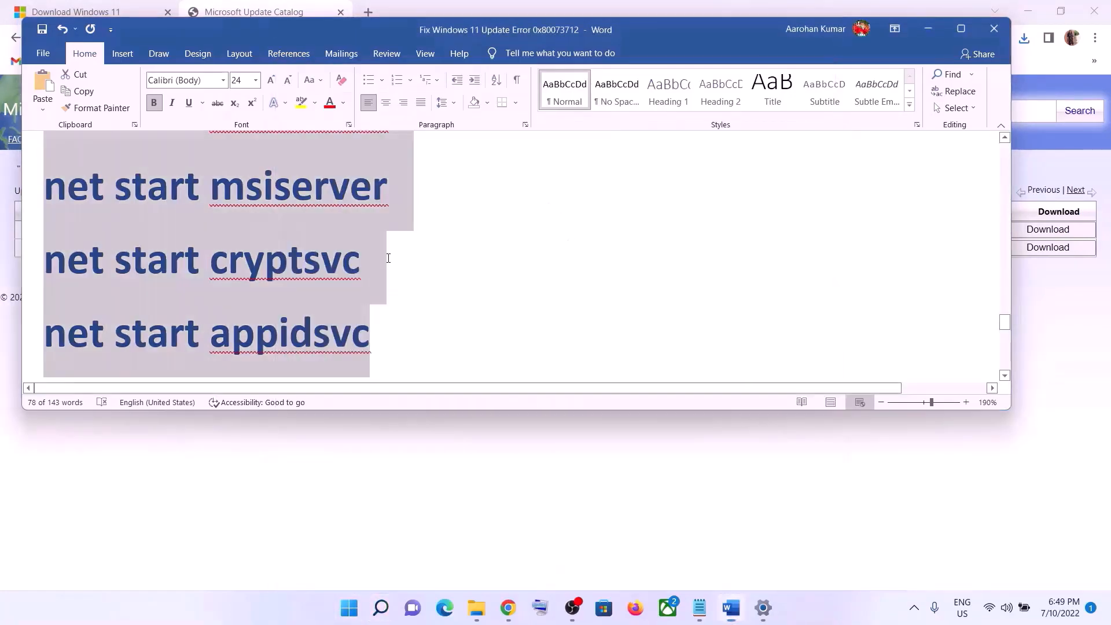
{"action": "right_click", "coordinate": [440, 215]}
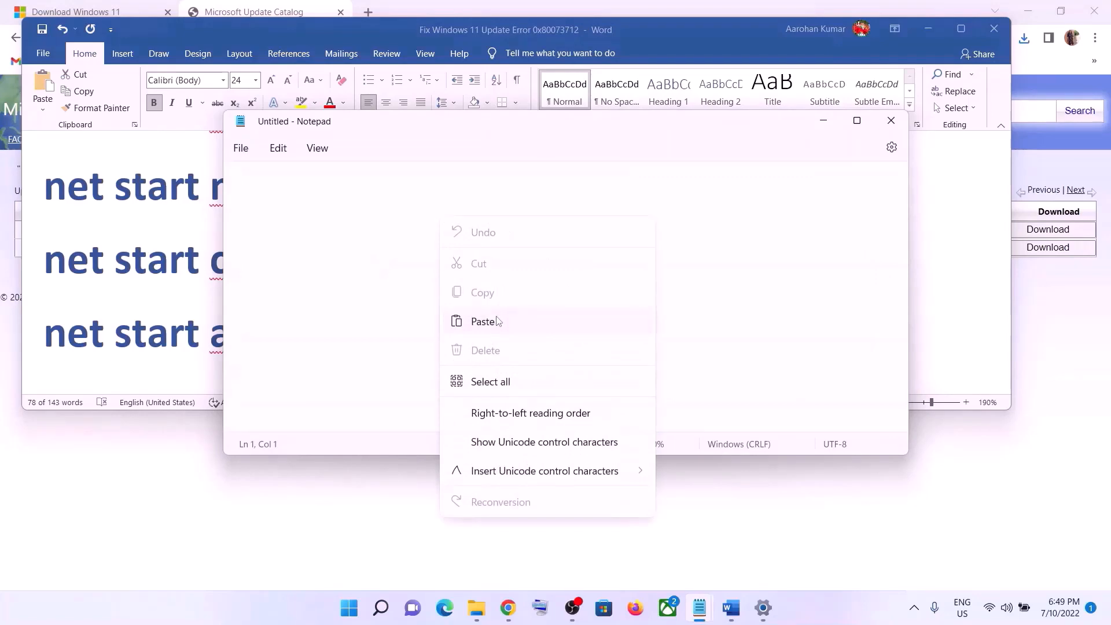
{"action": "left_click", "coordinate": [499, 319]}
Open Save As for the Notepad document and choose the Desktop as its location
{"action": "left_click", "coordinate": [250, 142]}
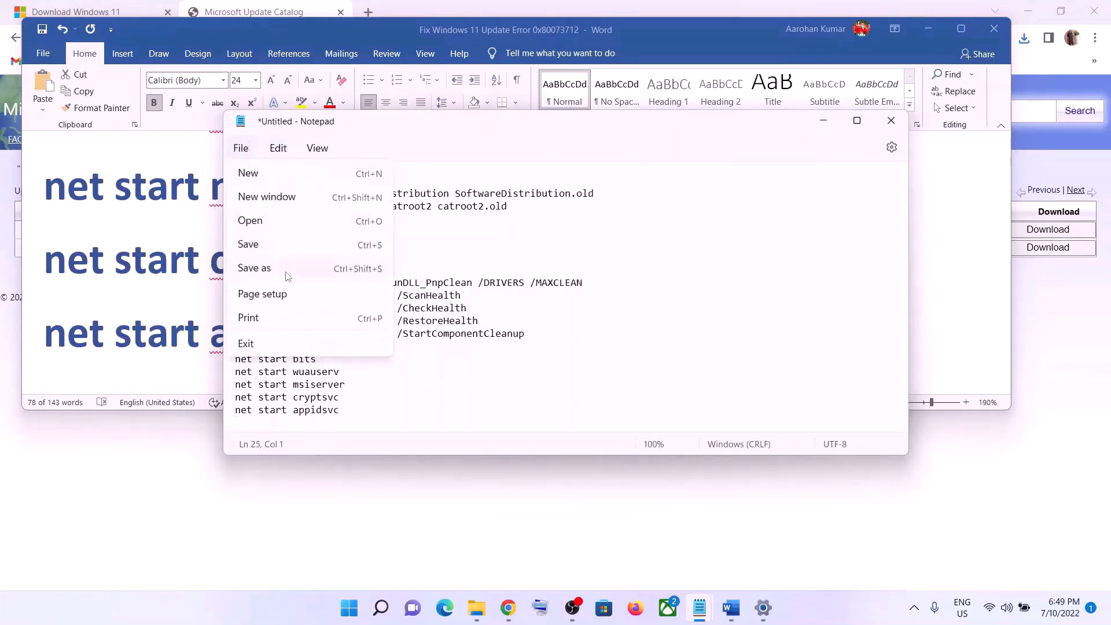
{"action": "left_click", "coordinate": [271, 271]}
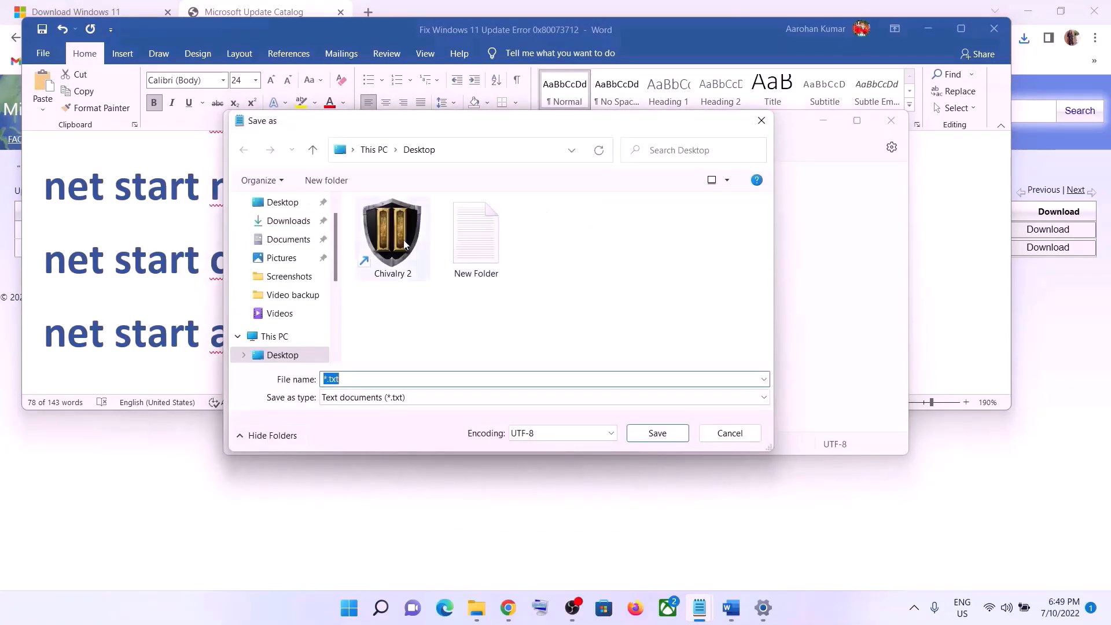
{"action": "left_click", "coordinate": [297, 207]}
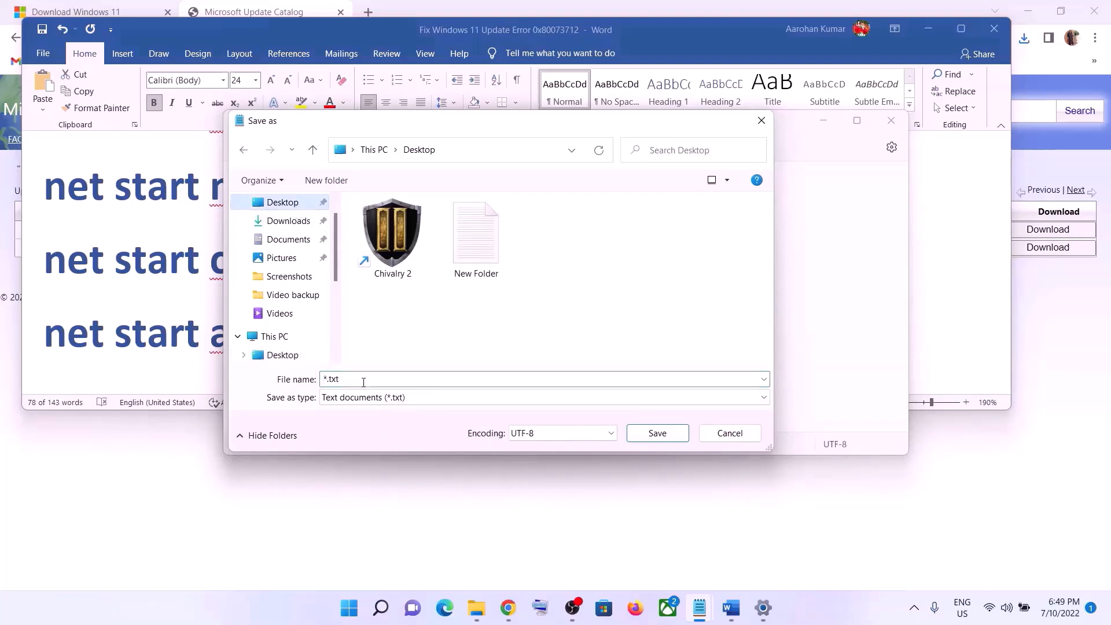
Copy the name Wufix.bat from the Word instructions and paste it as the file name for the Notepad document
{"action": "left_click", "coordinate": [178, 334]}
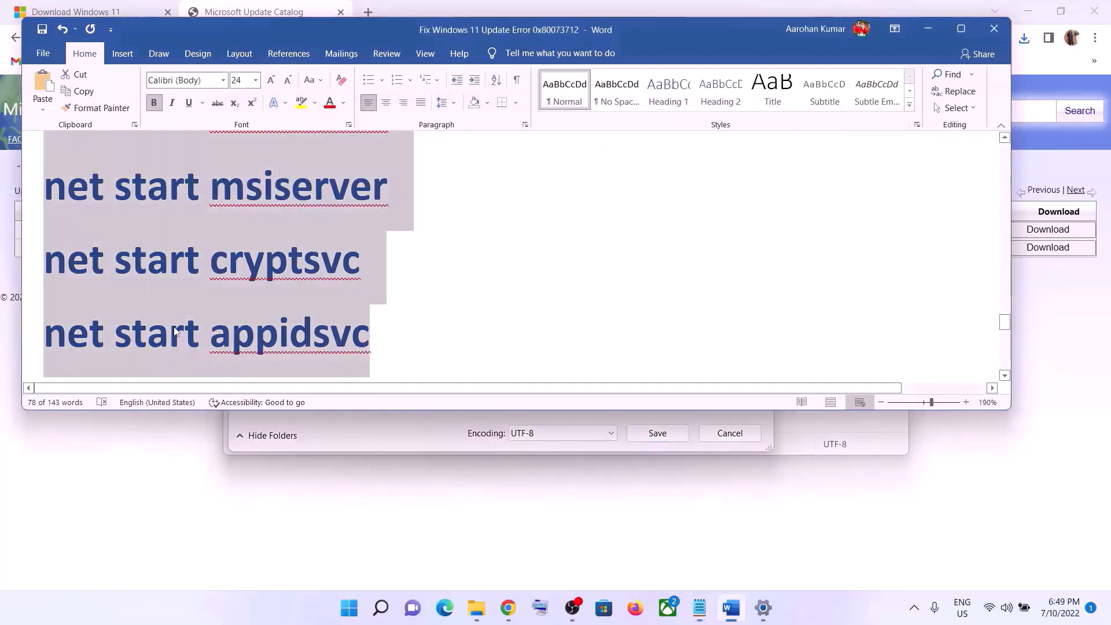
{"action": "scroll", "coordinate": [252, 296], "scroll_direction": "down", "scroll_amount": 3}
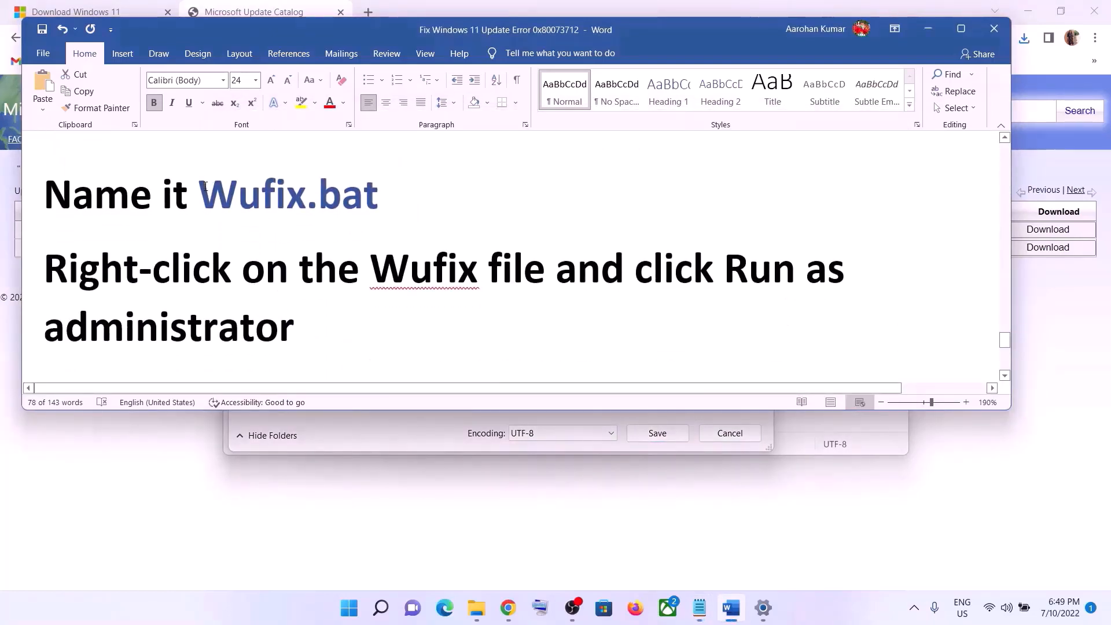
{"action": "left_click_drag", "start_coordinate": [203, 191], "coordinate": [374, 194]}
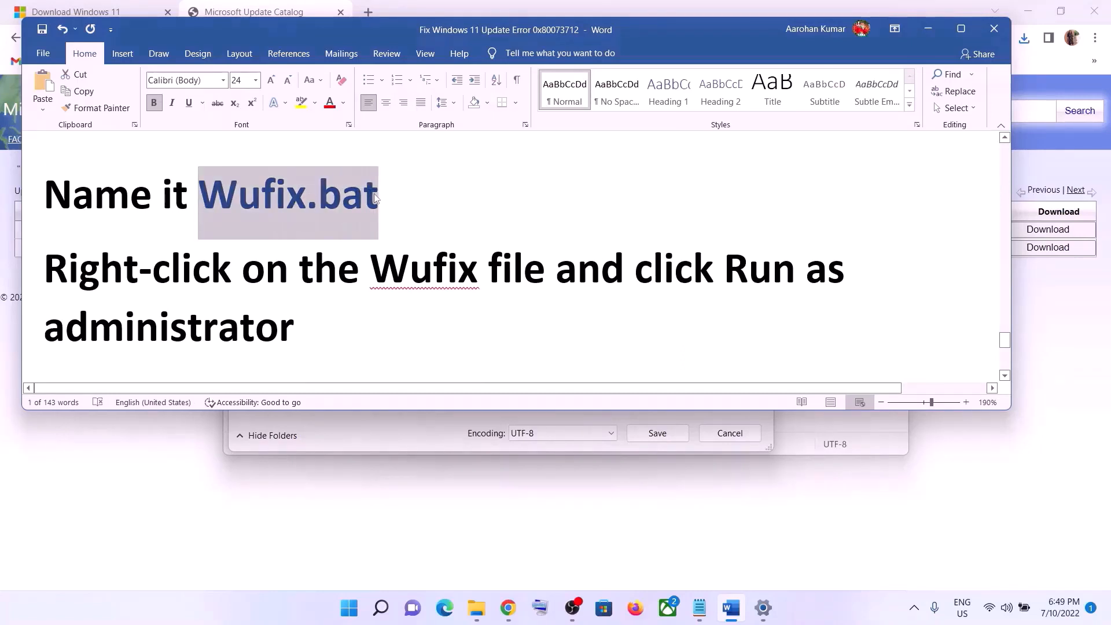
{"action": "key", "text": "alt+Tab"}
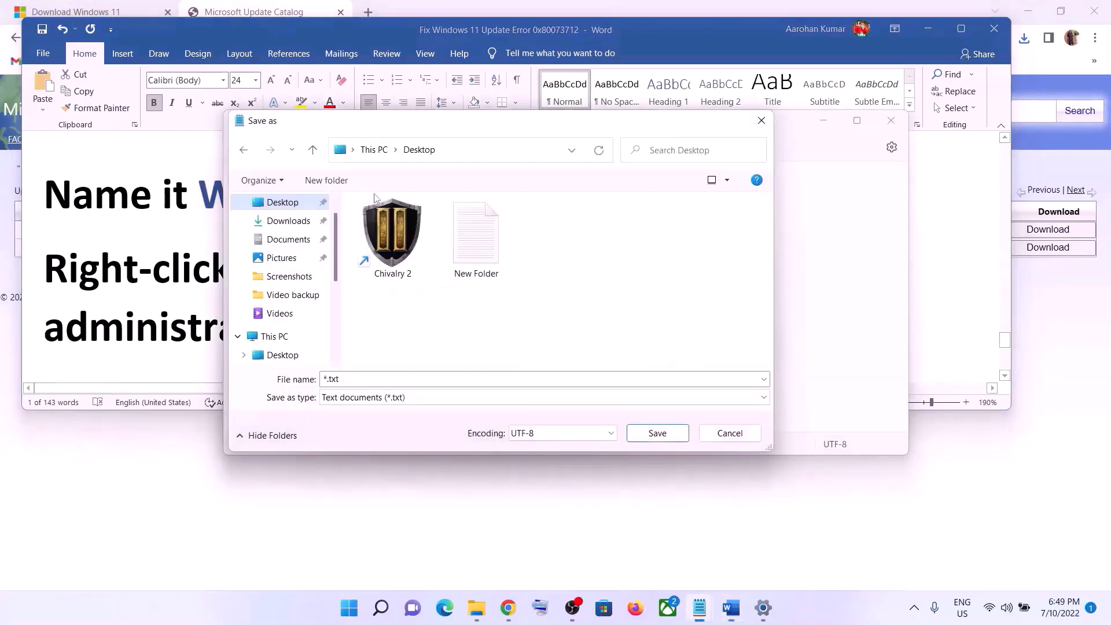
{"action": "left_click", "coordinate": [351, 378]}
{"action": "key", "text": "ctrl+v"}
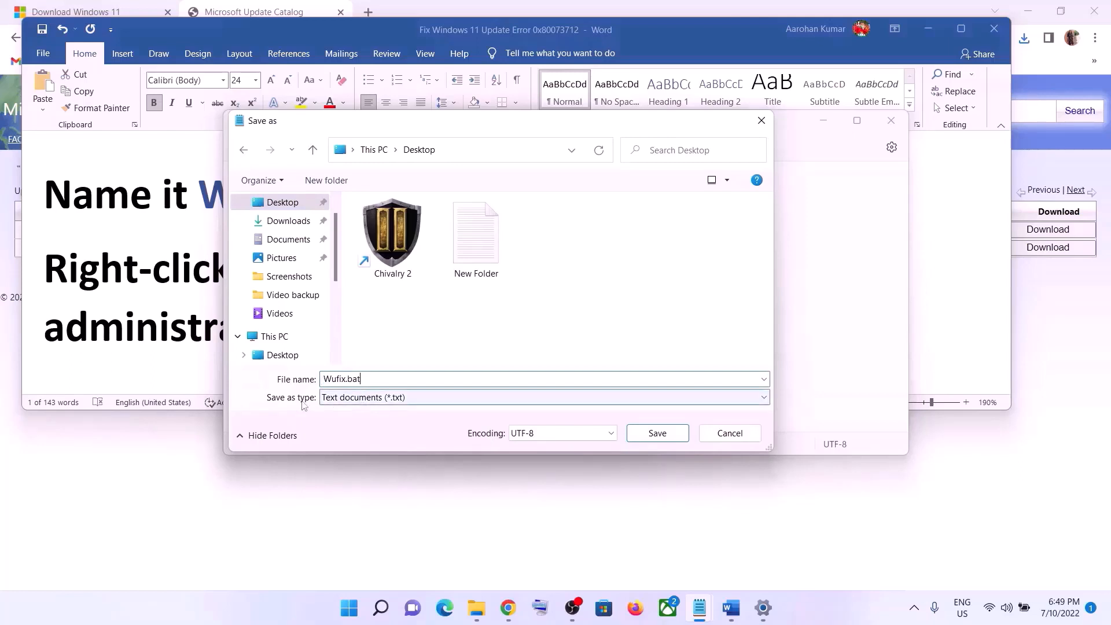
Set the save type to All files and save the batch file
{"action": "left_click", "coordinate": [347, 398]}
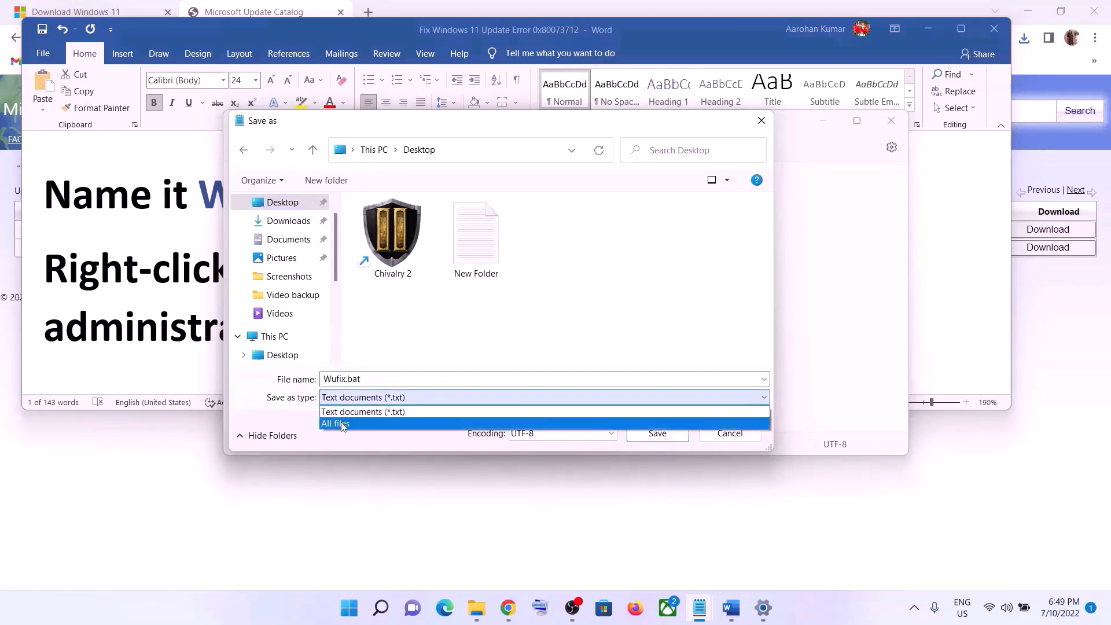
{"action": "left_click", "coordinate": [343, 423]}
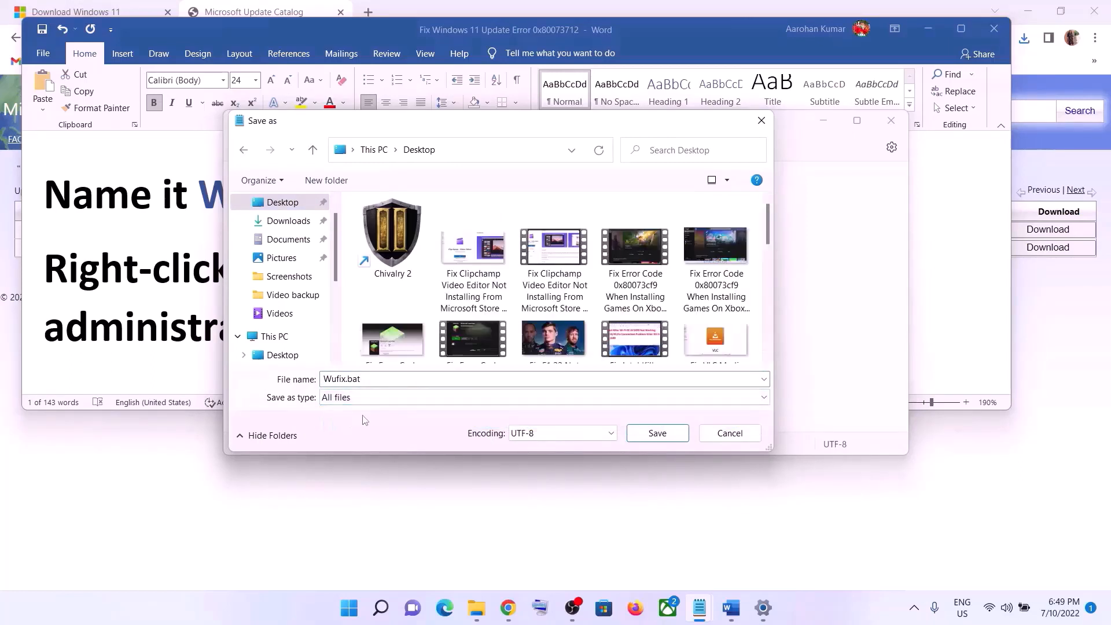
{"action": "left_click", "coordinate": [658, 433]}
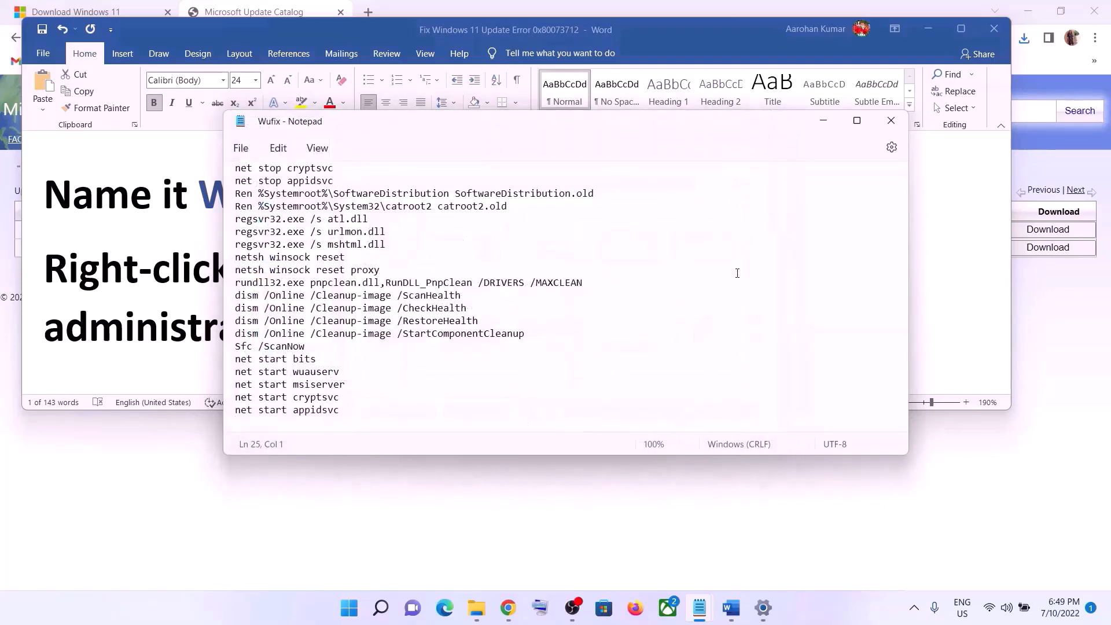
Show the desktop and run the Wufix batch file as administrator
{"action": "key", "text": "super+d"}
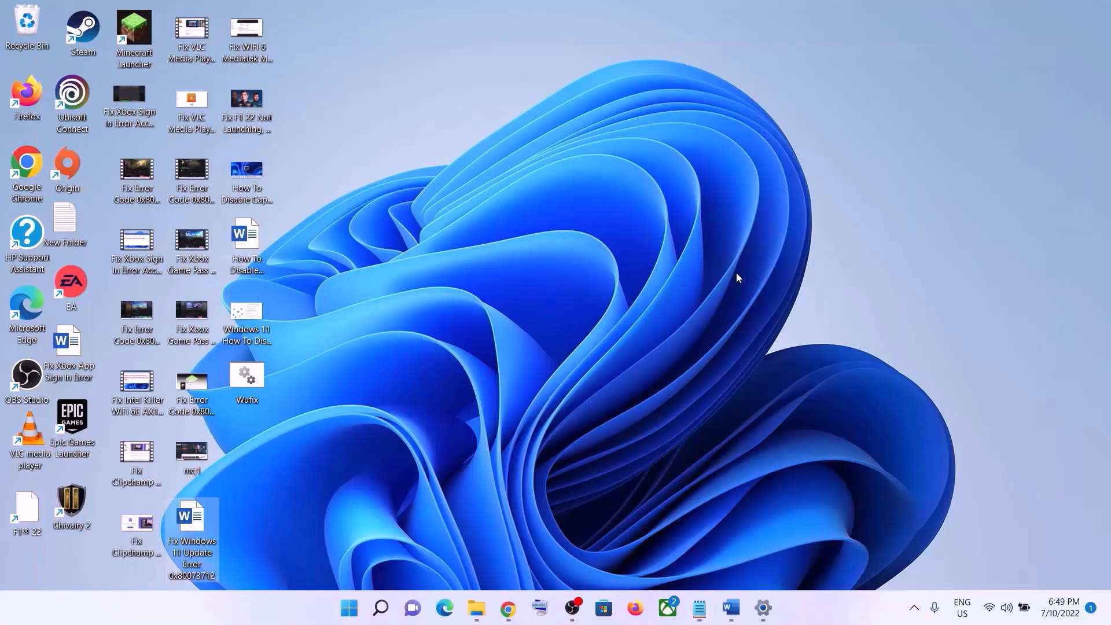
{"action": "right_click", "coordinate": [259, 381]}
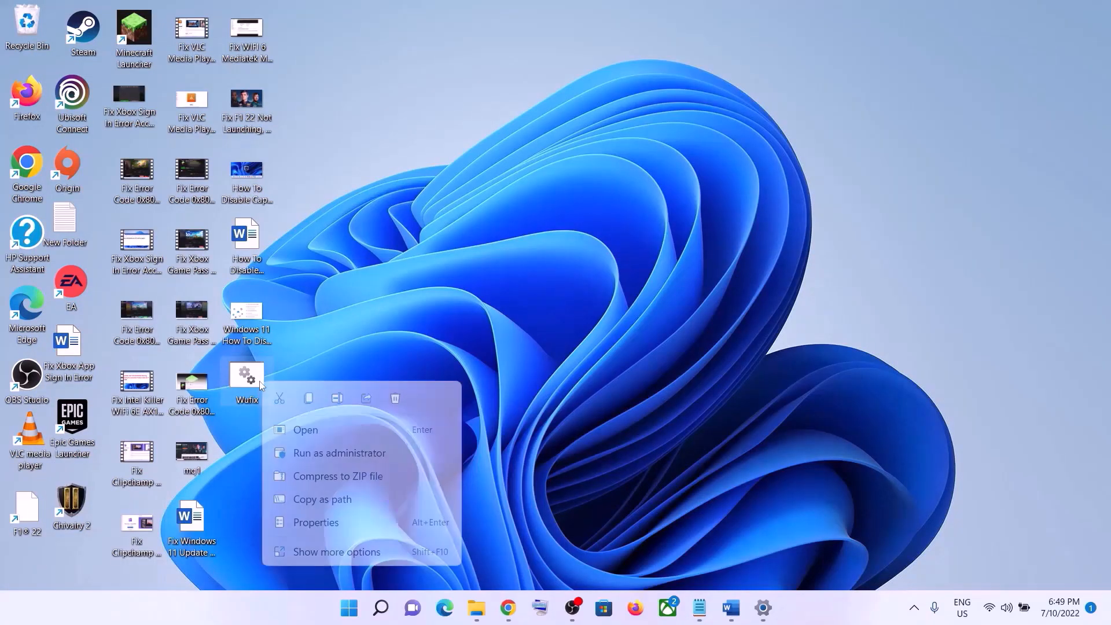
{"action": "left_click", "coordinate": [365, 455]}
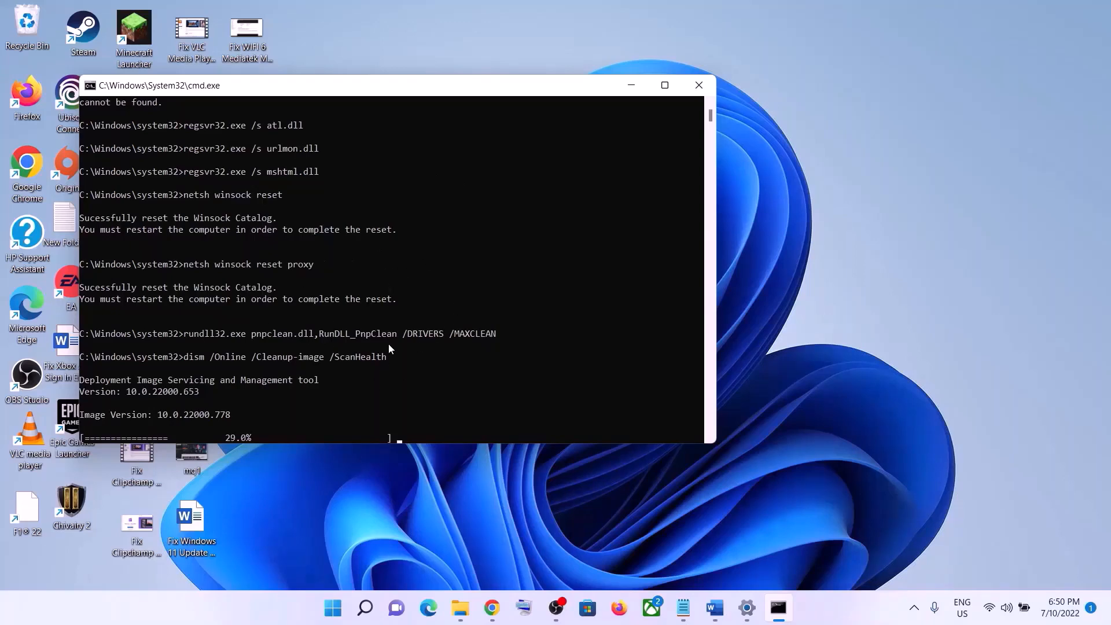
{"action": "left_click", "coordinate": [333, 608]}
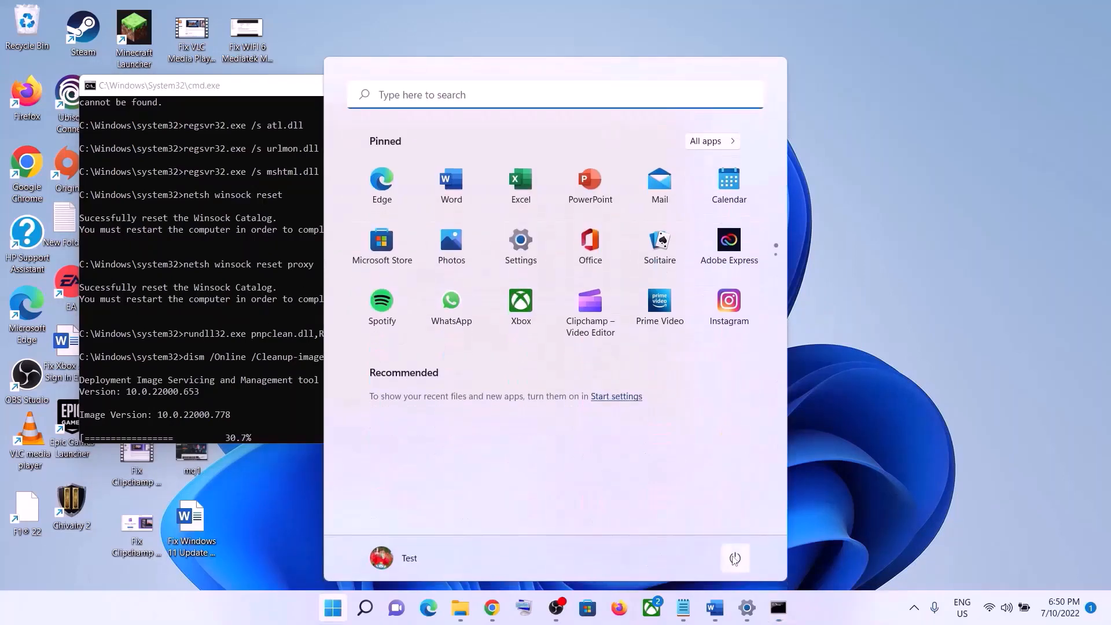
{"action": "left_click", "coordinate": [735, 559]}
{"action": "left_click", "coordinate": [884, 472]}
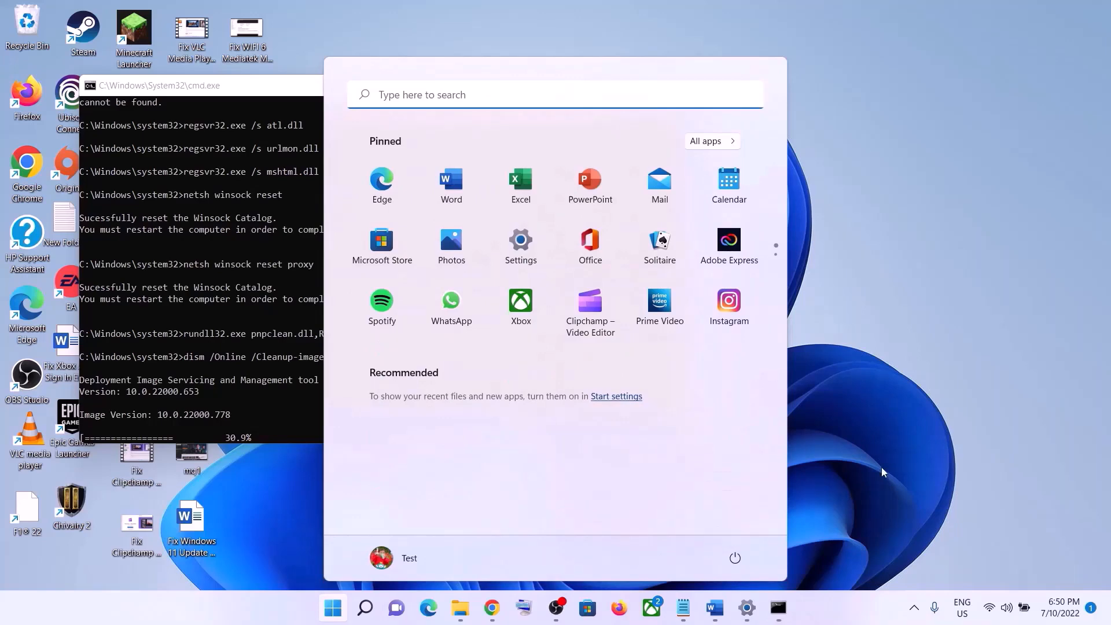
{"action": "left_click", "coordinate": [884, 472]}
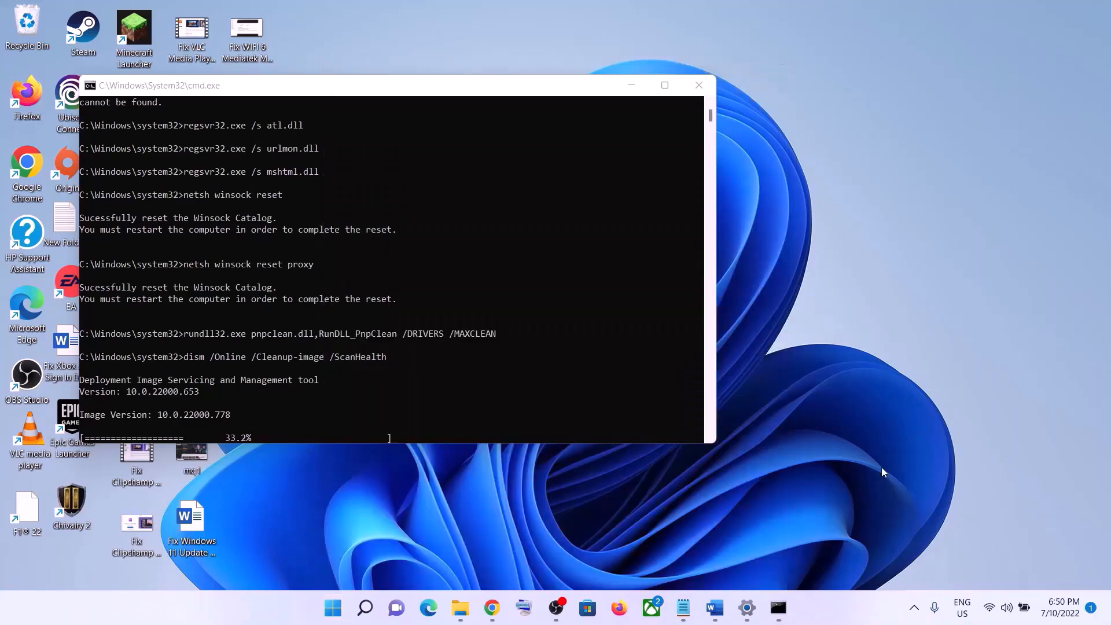
Bring up the Word instructions and highlight the Step 6 heading, Use Media Creation Tool
{"action": "left_click", "coordinate": [747, 608]}
{"action": "left_click", "coordinate": [716, 608]}
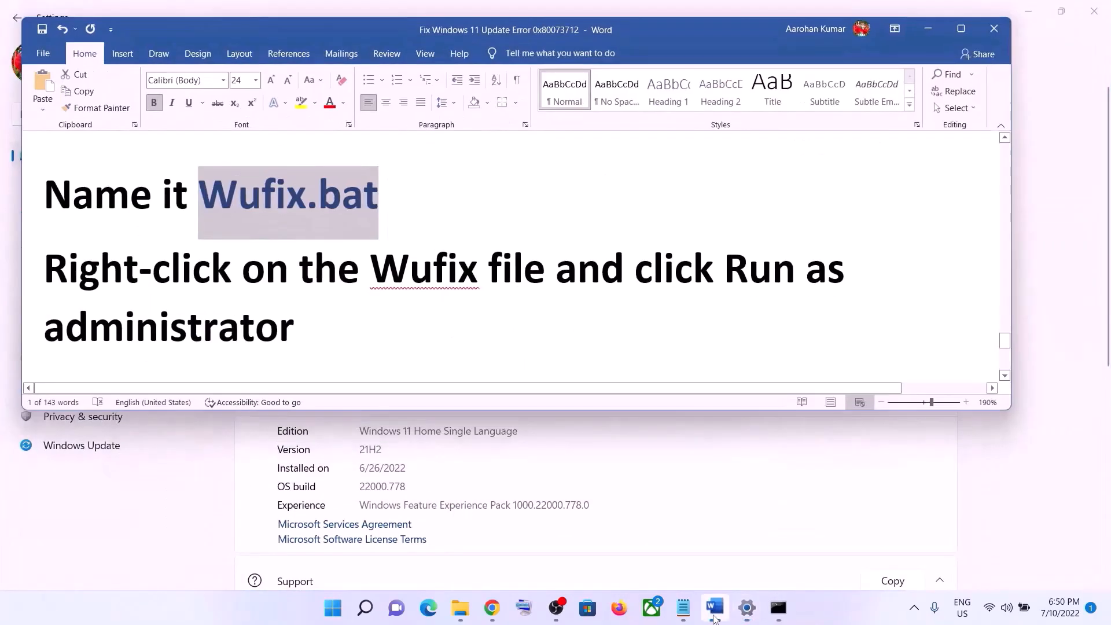
{"action": "scroll", "coordinate": [500, 249], "scroll_direction": "down", "scroll_amount": 5}
{"action": "scroll", "coordinate": [500, 250], "scroll_direction": "down", "scroll_amount": 2}
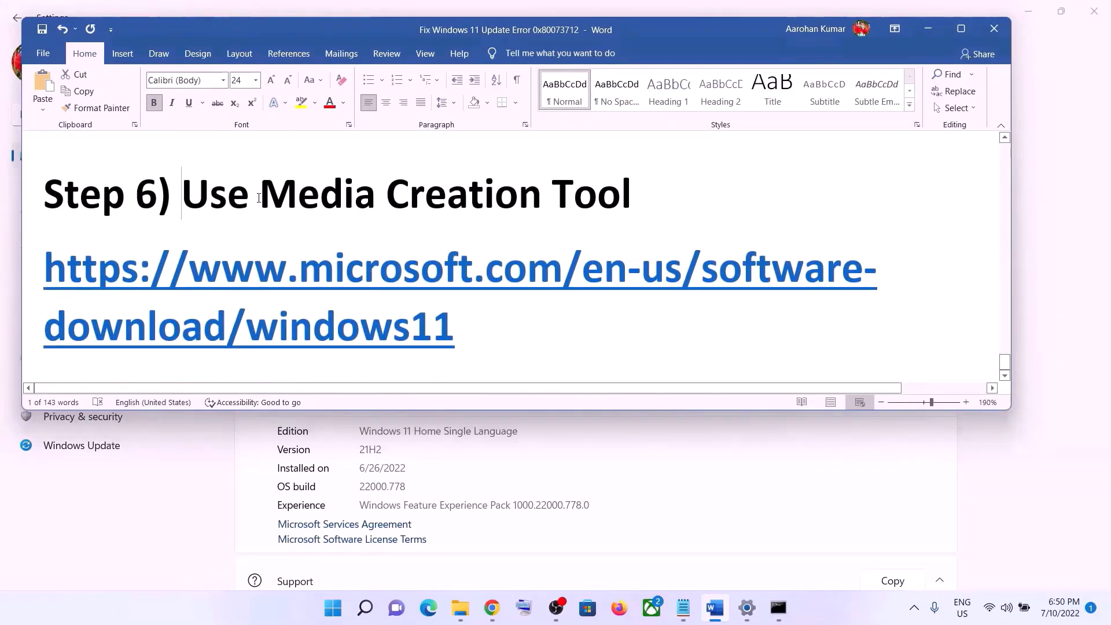
{"action": "left_click_drag", "start_coordinate": [259, 198], "coordinate": [585, 196]}
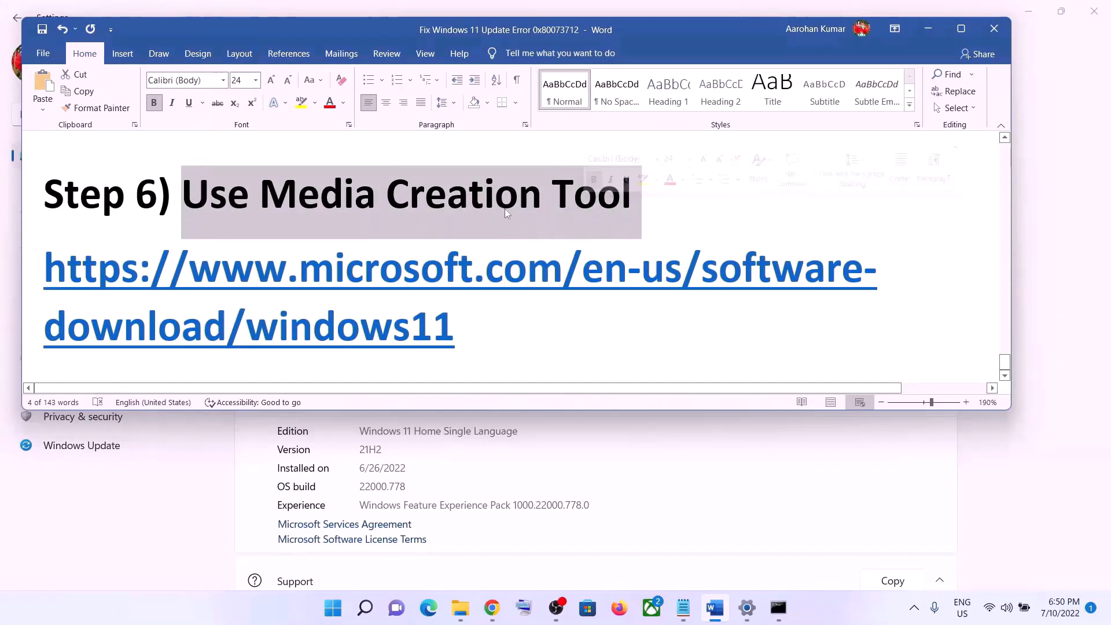
{"action": "left_click", "coordinate": [809, 618]}
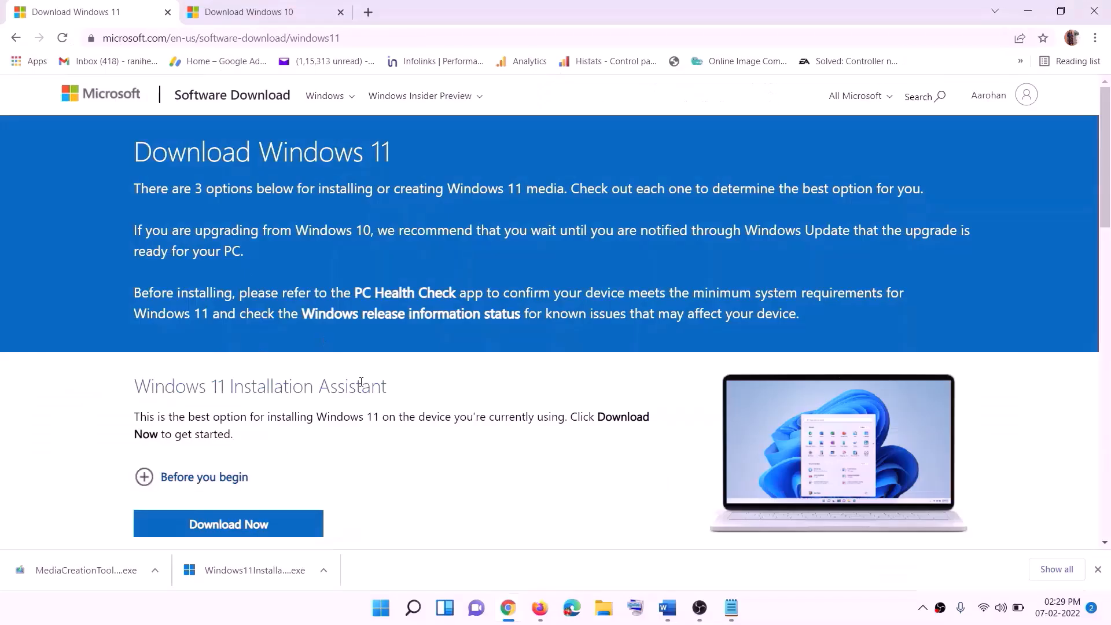
Download the media creation tool from the Create Windows 11 Installation Media section and allow it to run on the device
{"action": "scroll", "coordinate": [345, 399], "scroll_direction": "down", "scroll_amount": 5}
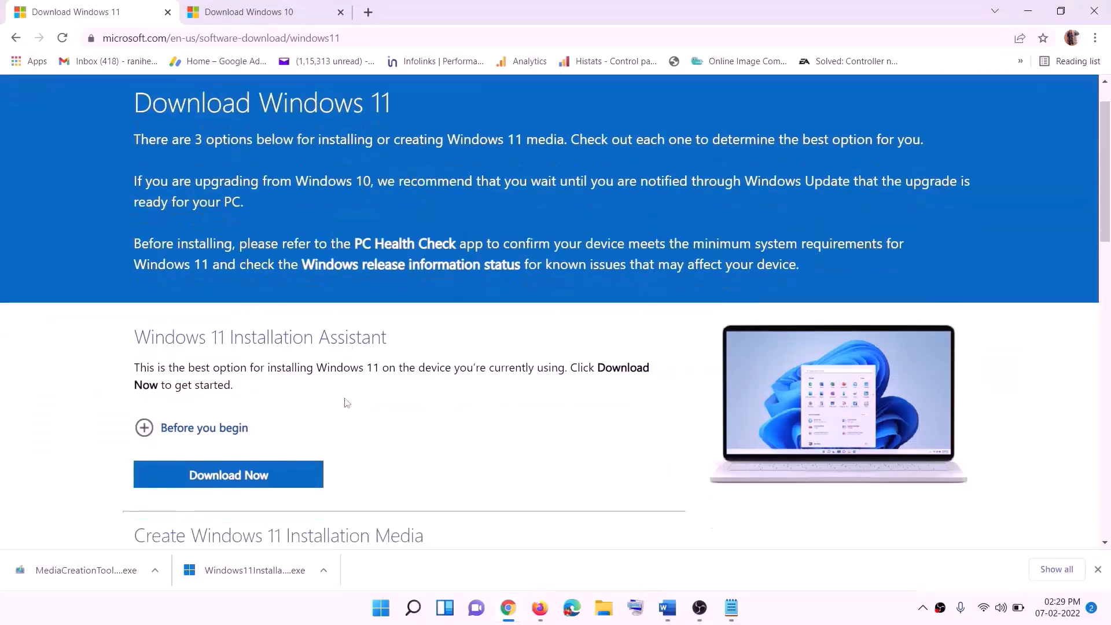
{"action": "left_click_drag", "start_coordinate": [208, 344], "coordinate": [322, 344]}
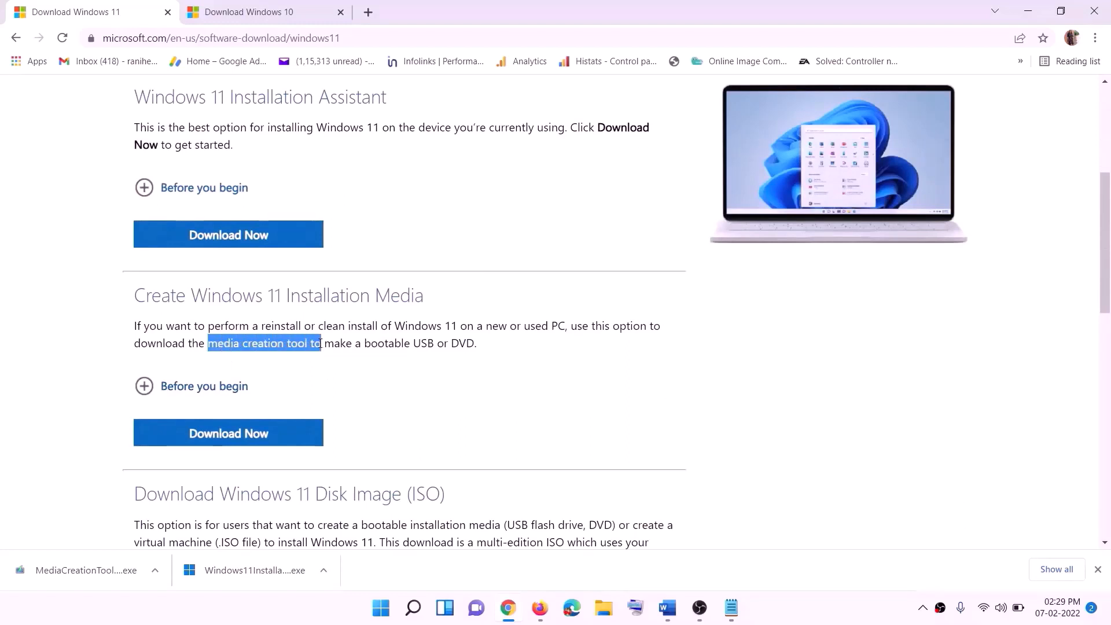
{"action": "left_click", "coordinate": [221, 440]}
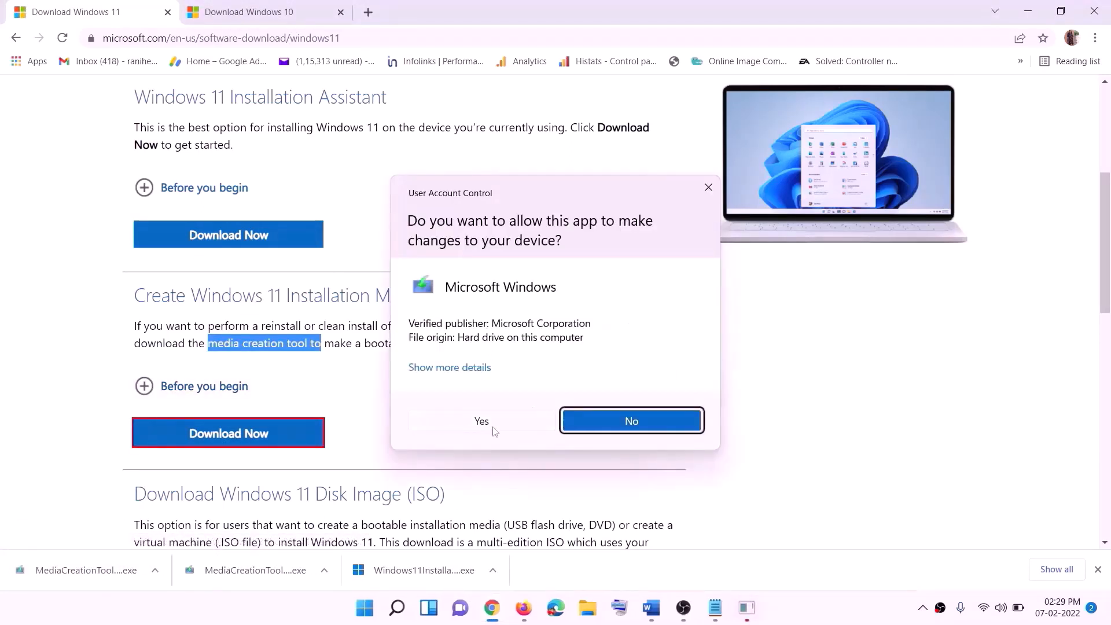
{"action": "left_click", "coordinate": [492, 426]}
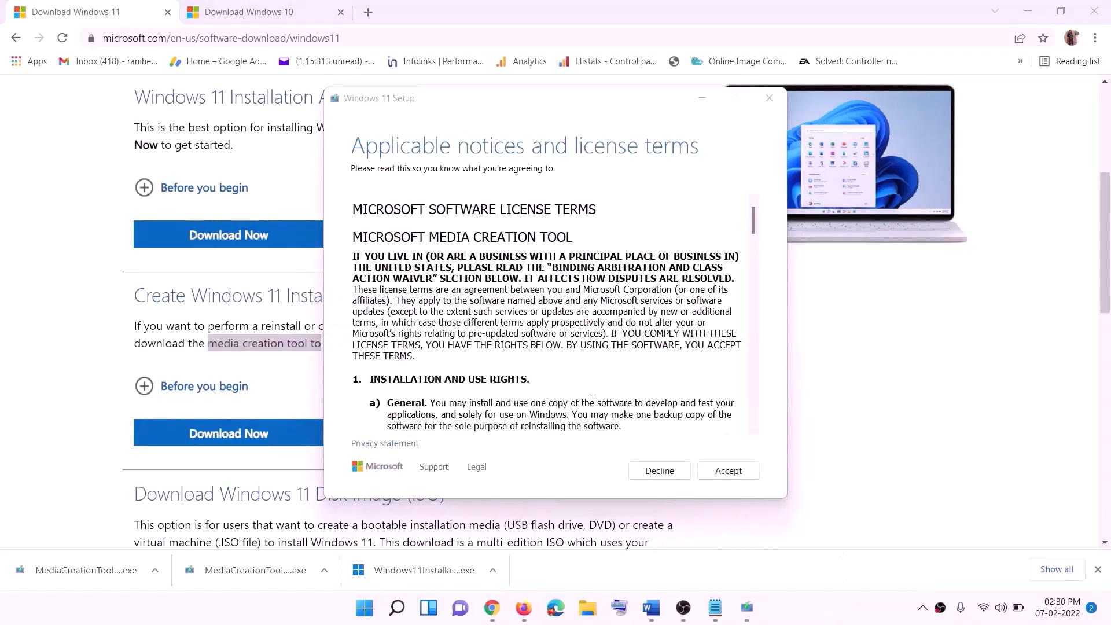
Accept the license terms and create a Windows 11 ISO file with the recommended language and edition, saved as Windows on the Desktop
{"action": "left_click", "coordinate": [724, 470]}
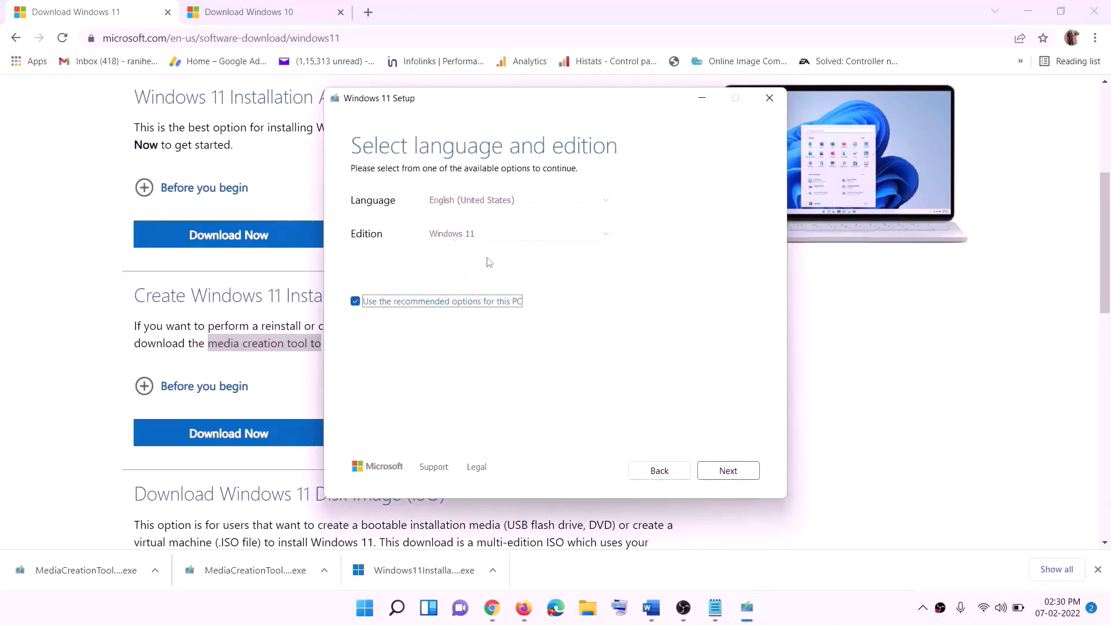
{"action": "left_click", "coordinate": [721, 470]}
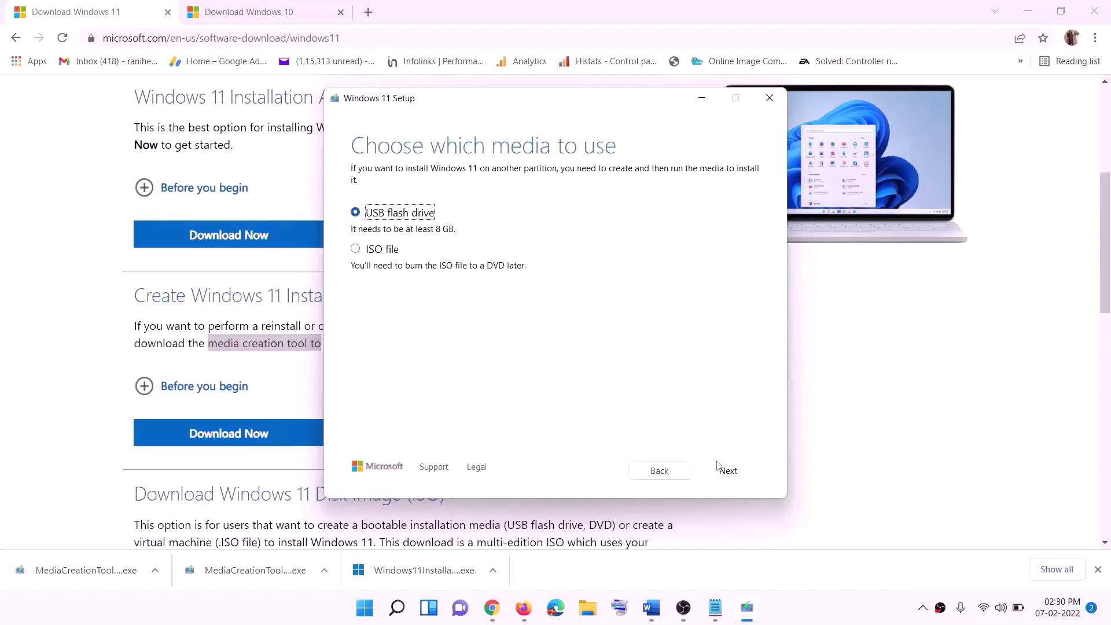
{"action": "left_click", "coordinate": [366, 253]}
{"action": "left_click", "coordinate": [732, 471]}
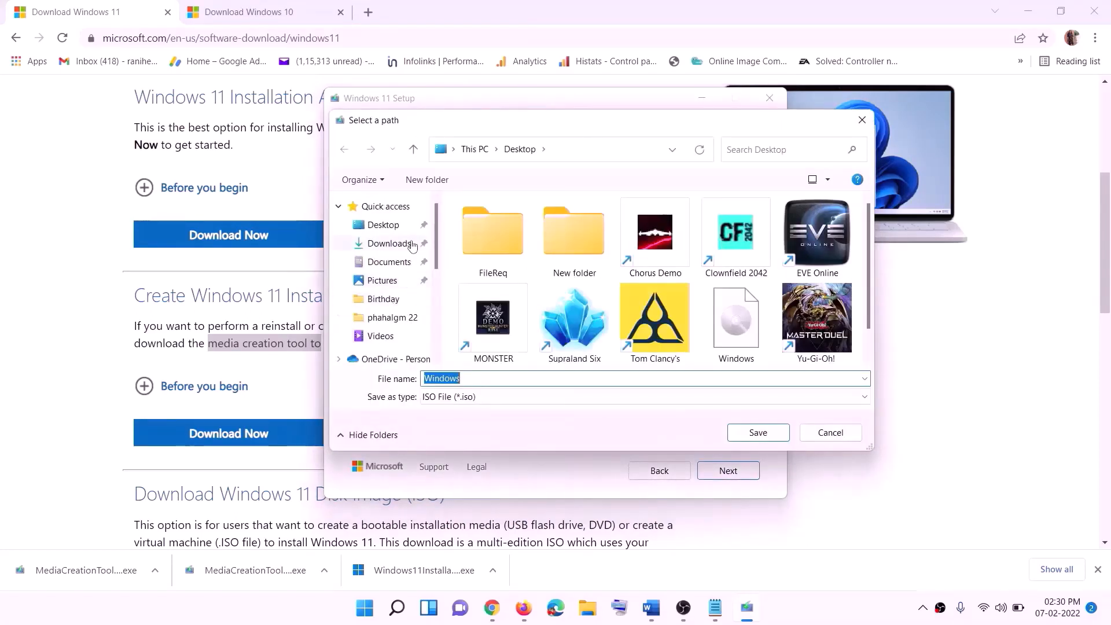
{"action": "left_click", "coordinate": [357, 230]}
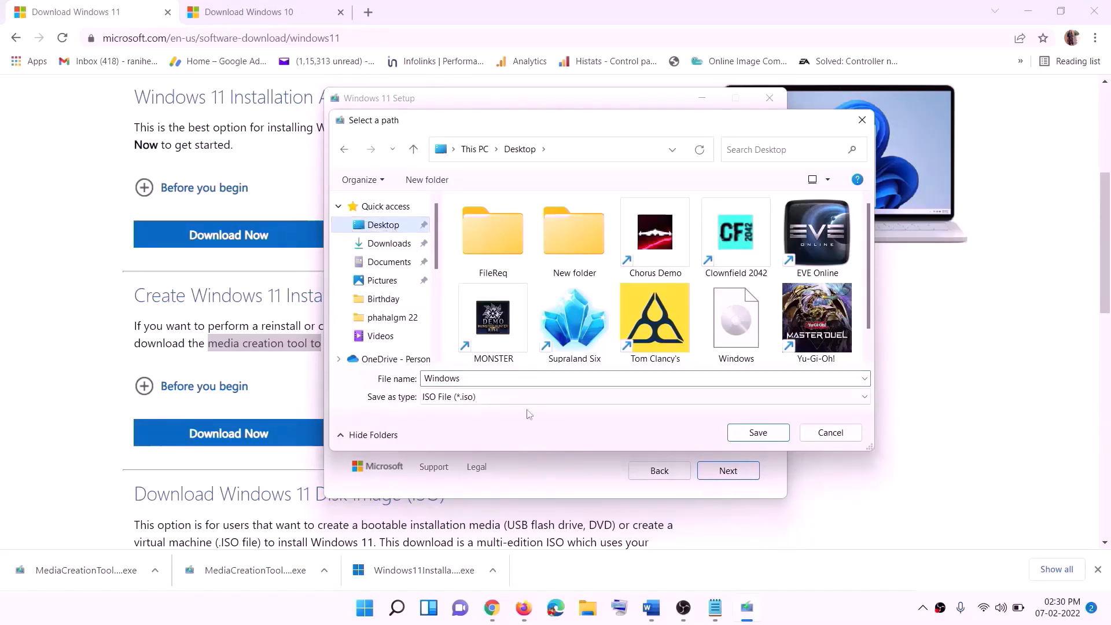
{"action": "left_click", "coordinate": [760, 435]}
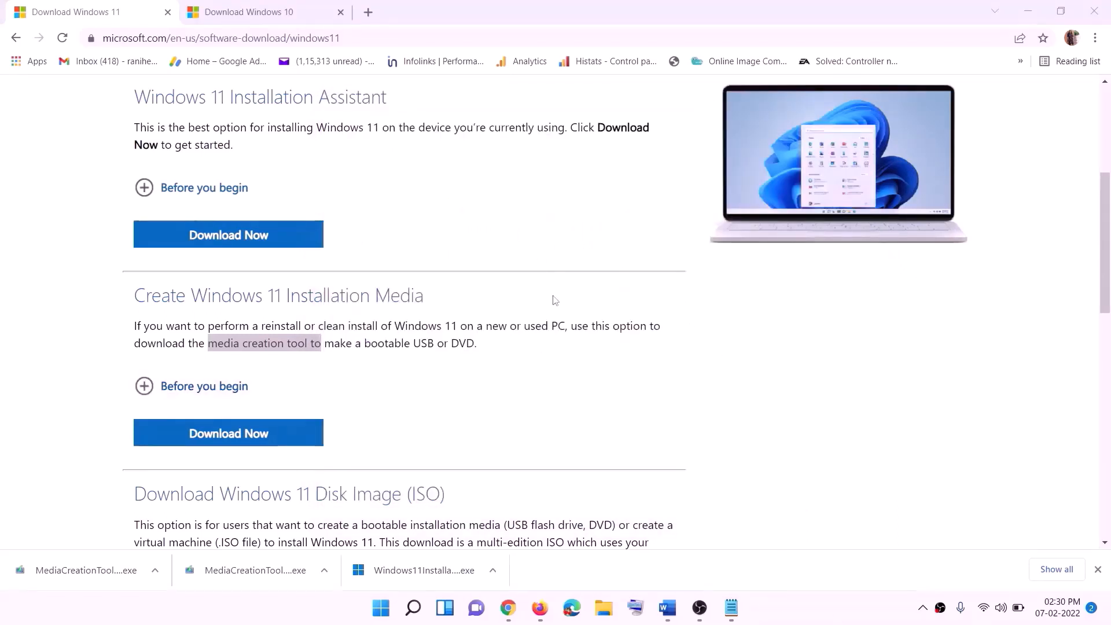
Show the desktop, move the Windows ISO file to a free spot among the icons, and open it
{"action": "key", "text": "super+d"}
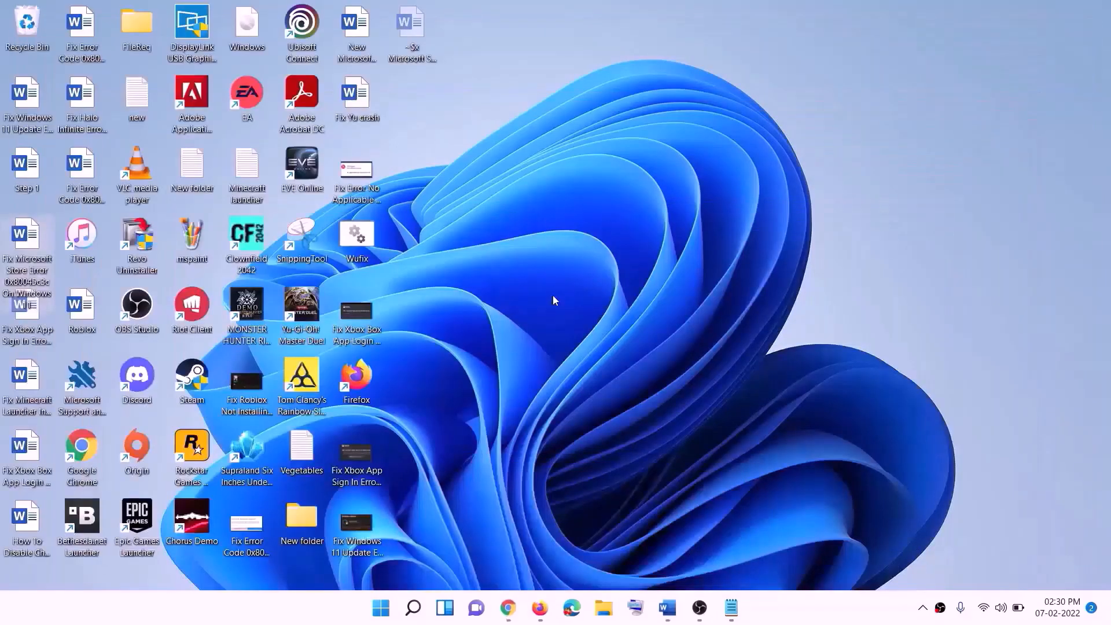
{"action": "left_click_drag", "start_coordinate": [254, 30], "coordinate": [446, 339]}
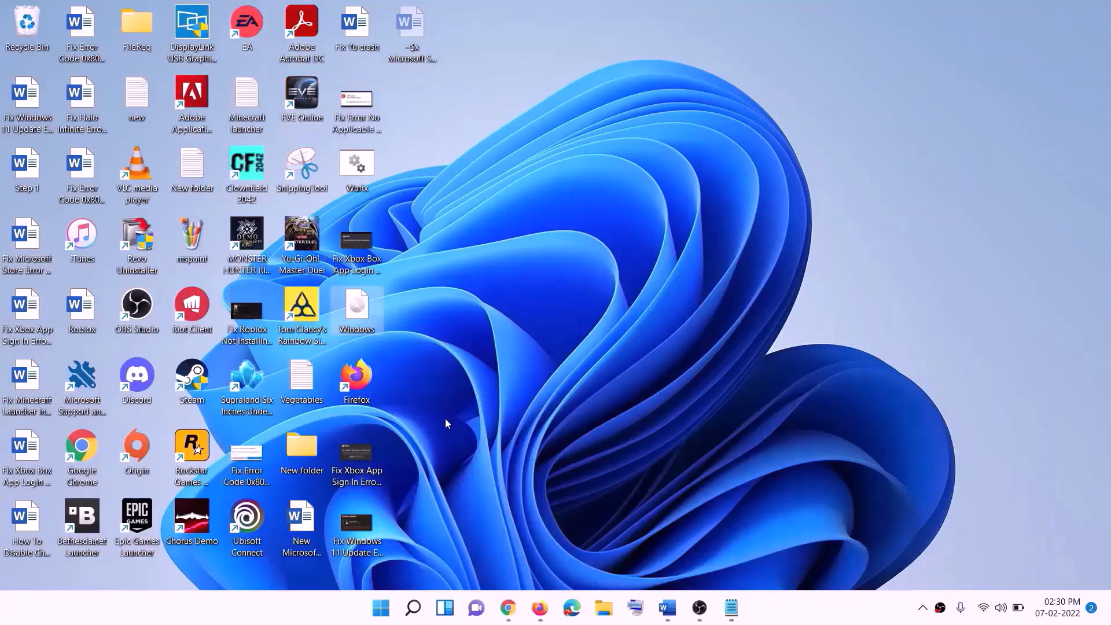
{"action": "double_click", "coordinate": [369, 302]}
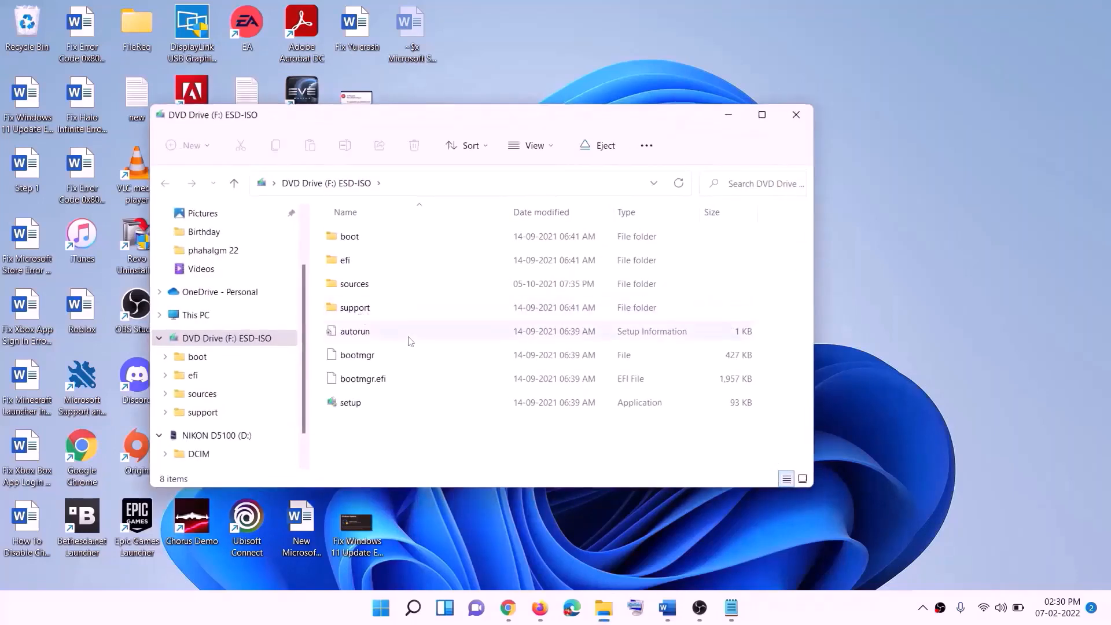
Run setup from the mounted ESD-ISO drive, allow its changes to the device, and continue past the Install Windows 11 page
{"action": "left_click", "coordinate": [355, 404]}
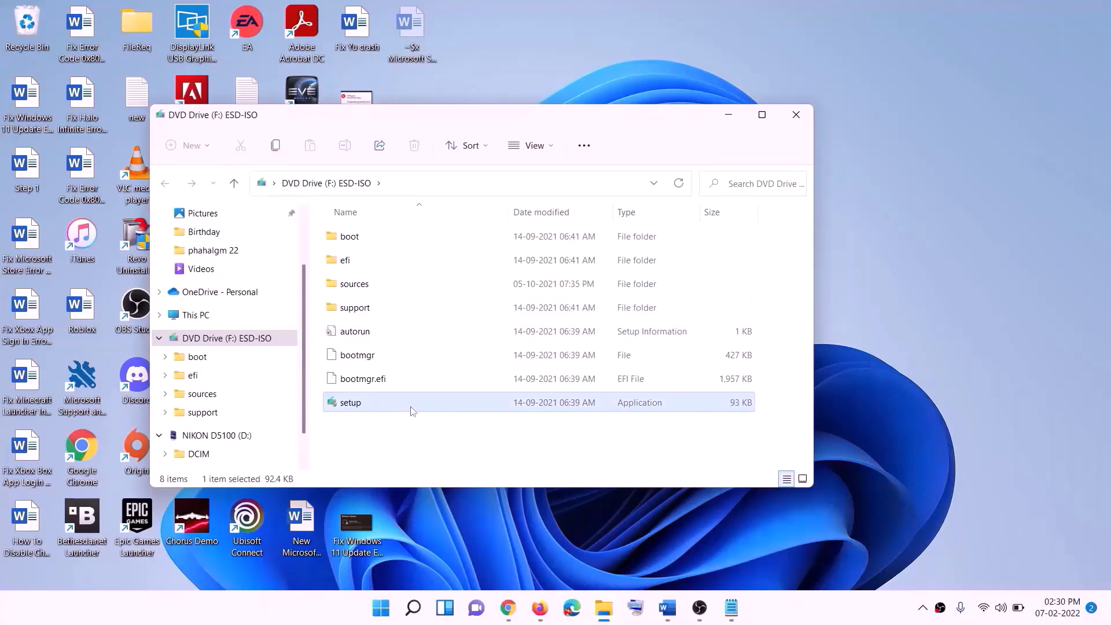
{"action": "double_click", "coordinate": [381, 405]}
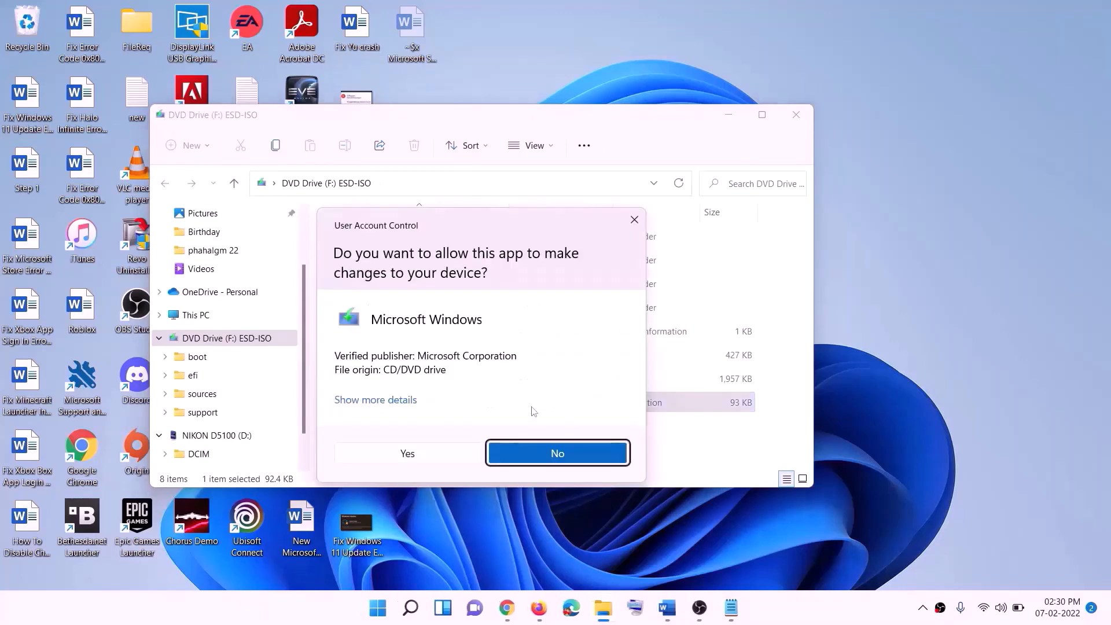
{"action": "left_click", "coordinate": [451, 456]}
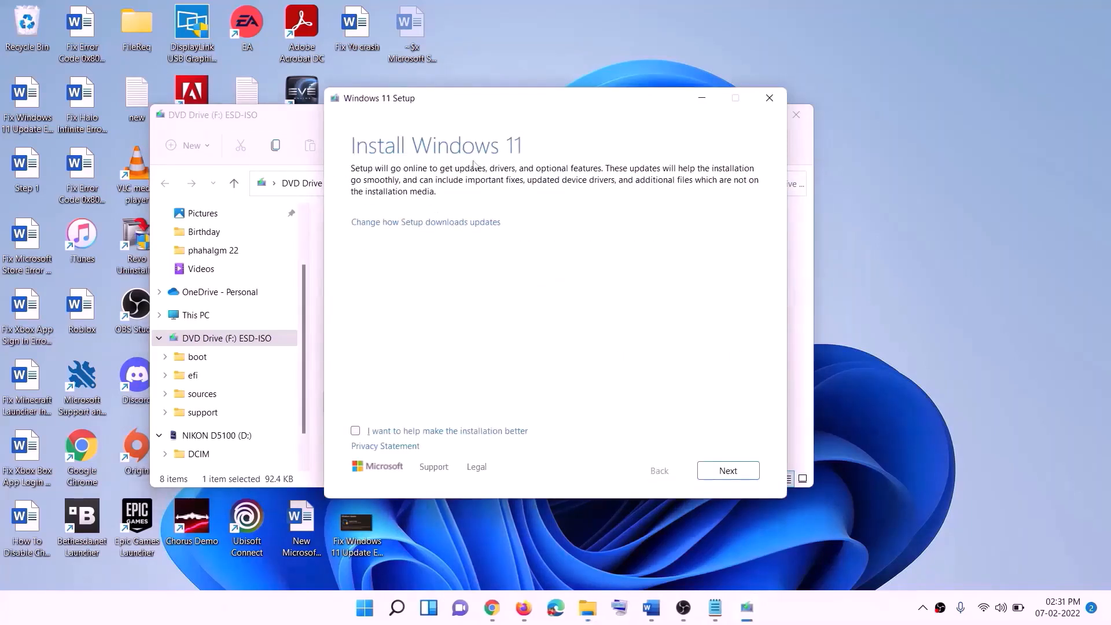
{"action": "left_click", "coordinate": [733, 471]}
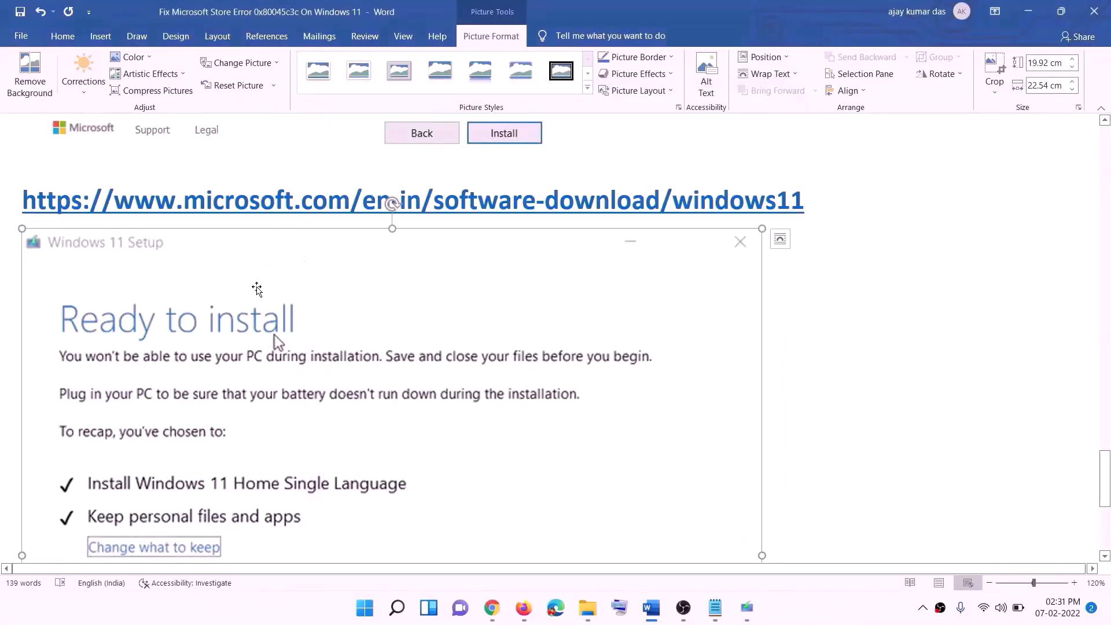
Review the Ready to install picture in the Word document, including the Keep personal files and apps choice and the Install option
{"action": "scroll", "coordinate": [257, 288], "scroll_direction": "down", "scroll_amount": 5}
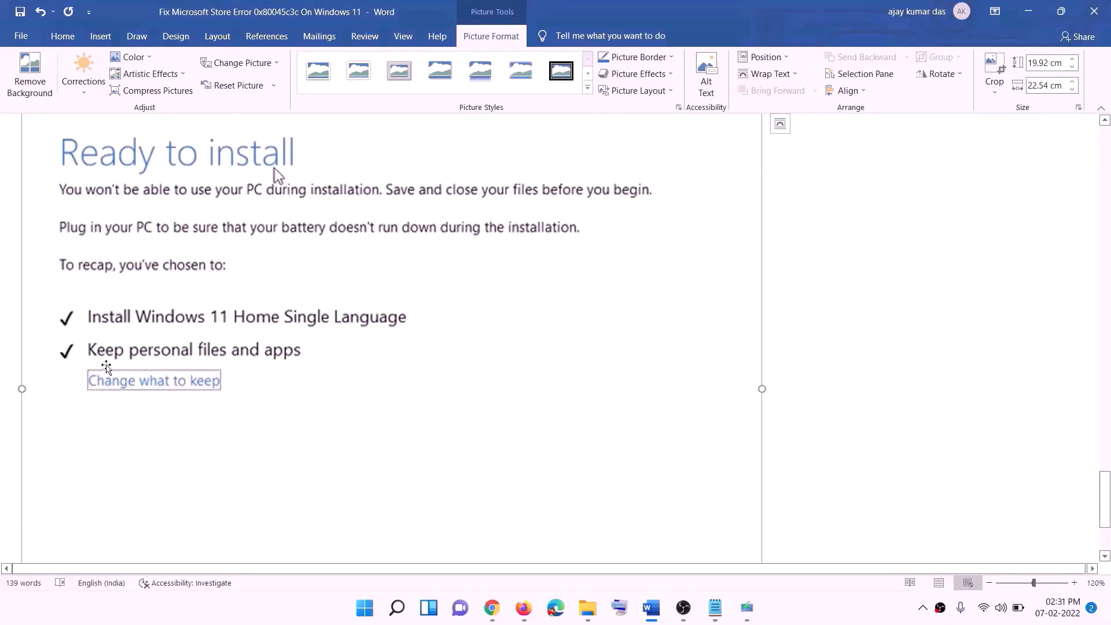
{"action": "scroll", "coordinate": [434, 367], "scroll_direction": "down", "scroll_amount": 4}
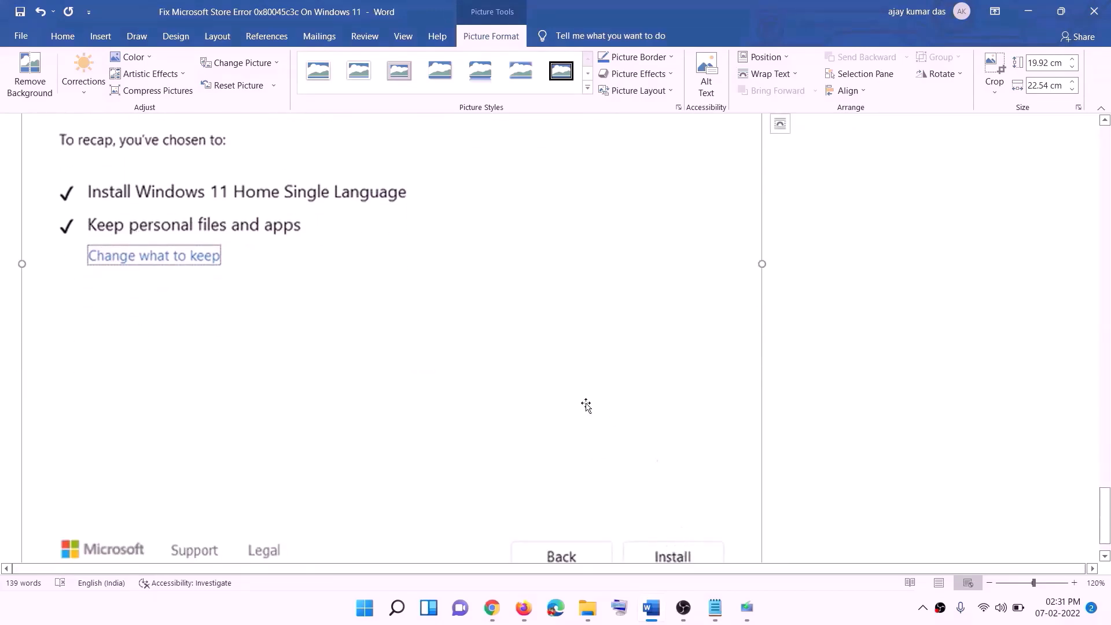
{"action": "scroll", "coordinate": [585, 404], "scroll_direction": "up", "scroll_amount": 9}
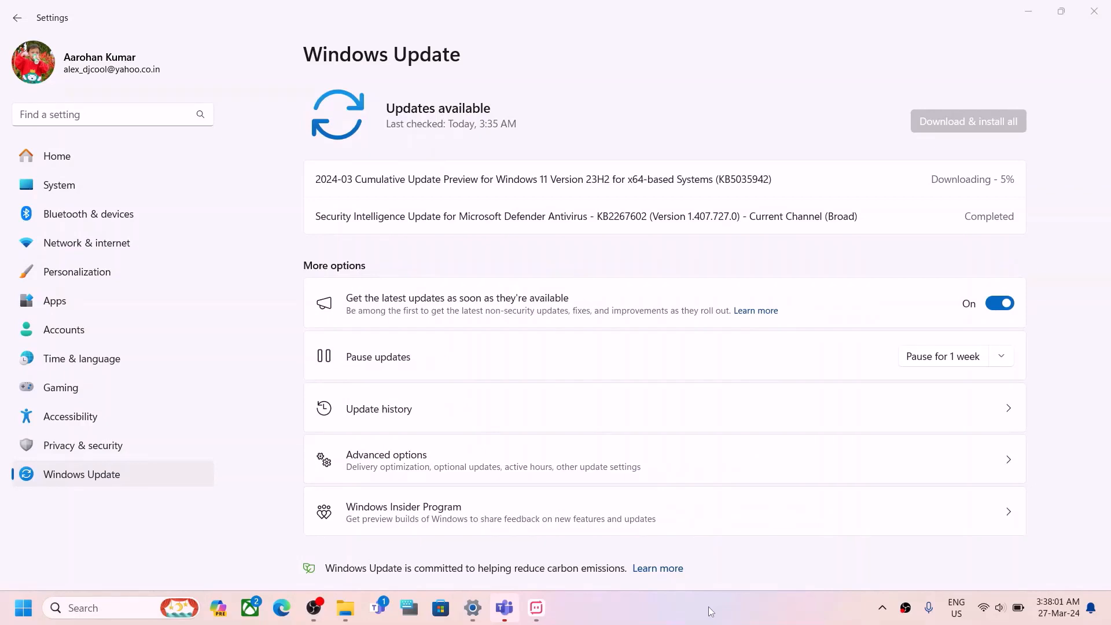
Highlight the KB5035942 number of the 2024-03 Cumulative Update Preview in Windows Update
{"action": "double_click", "coordinate": [745, 184]}
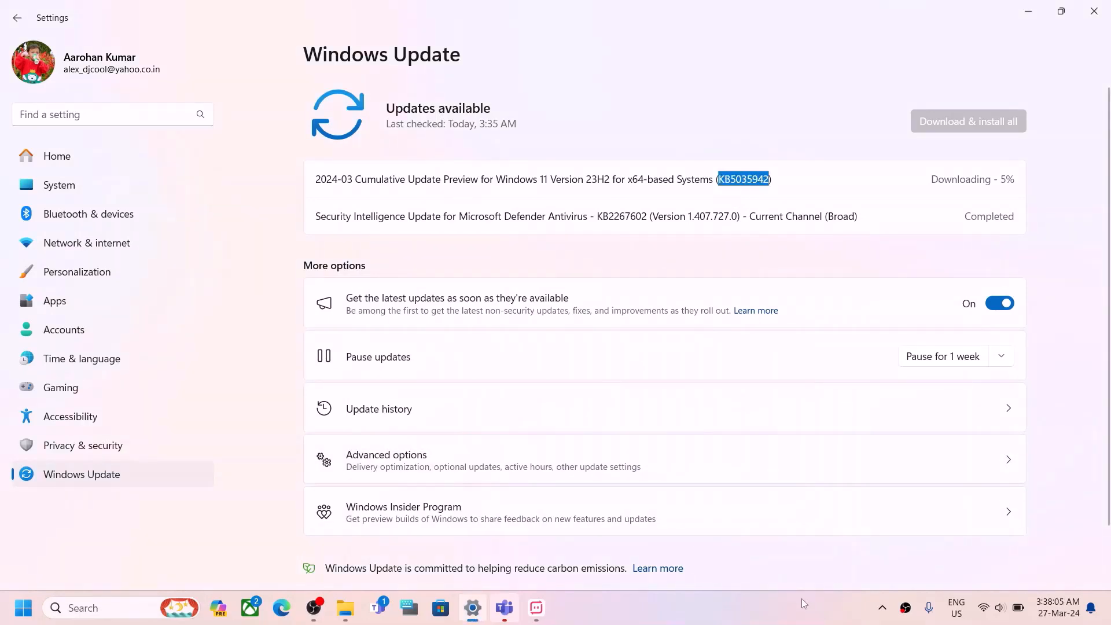
{"action": "left_click", "coordinate": [797, 603]}
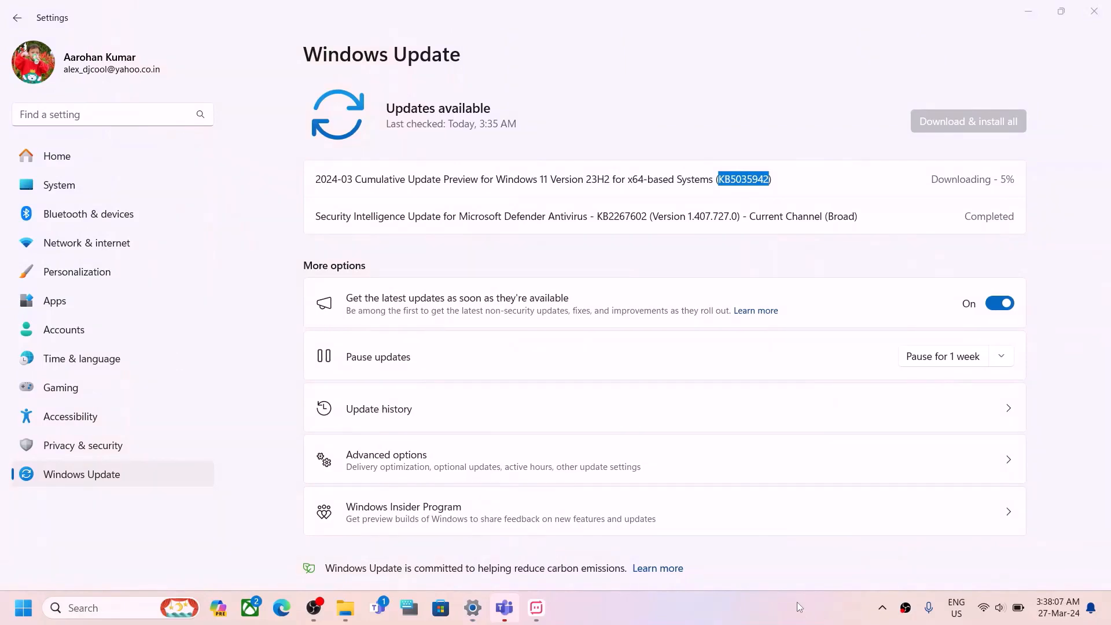